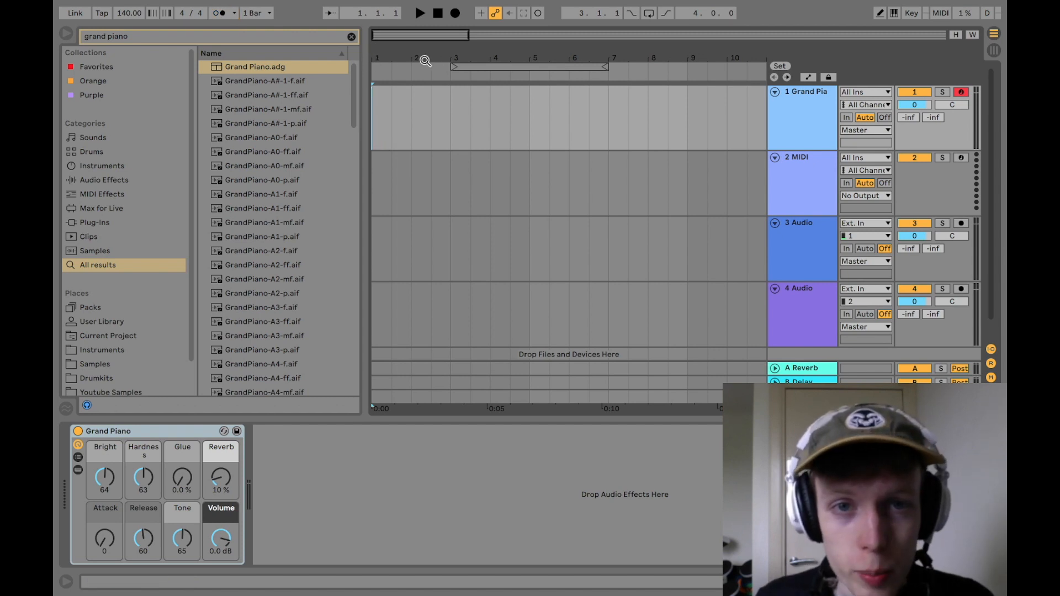
Step: Turn on the metronome and create a three-bar MIDI clip on the Grand Piano track, starting at bar 1
{"action": "key", "text": "o"}
{"action": "left_click", "coordinate": [392, 65]}
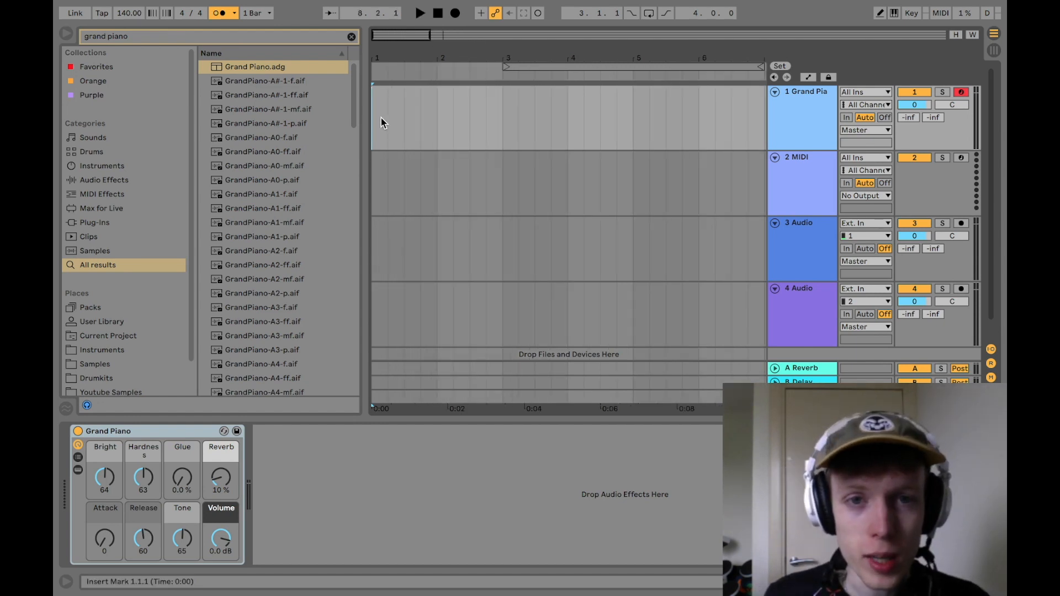
{"action": "double_click", "coordinate": [374, 107]}
{"action": "left_click_drag", "start_coordinate": [388, 91], "coordinate": [558, 91]}
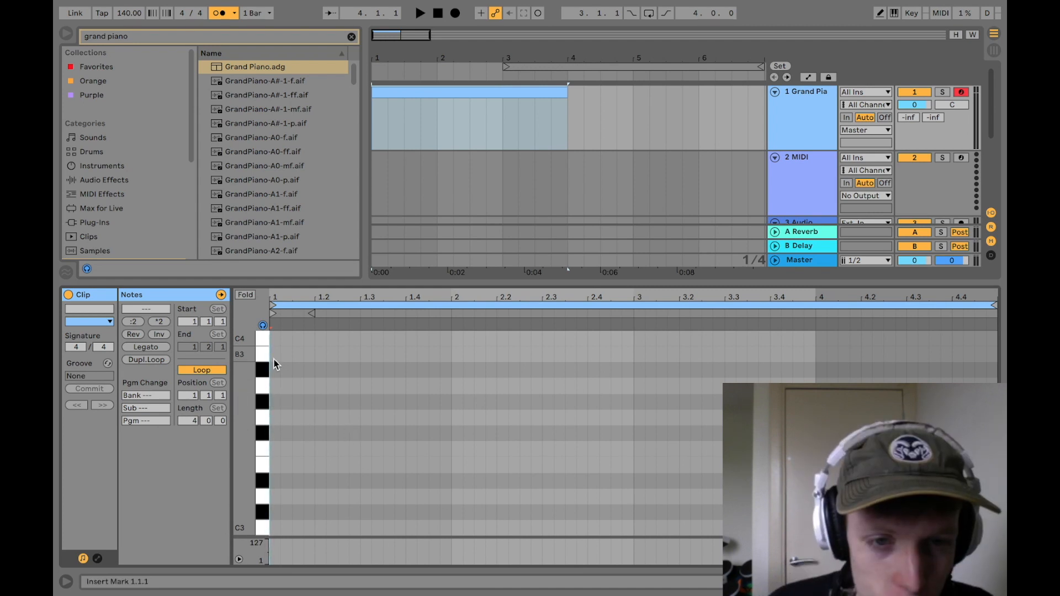
Step: Audition pitches on the piano roll and add a two-beat G3 note at the start of the clip
{"action": "left_click_drag", "start_coordinate": [267, 525], "coordinate": [264, 498]}
{"action": "left_click", "coordinate": [263, 466]}
{"action": "left_click_drag", "start_coordinate": [263, 421], "coordinate": [263, 425]}
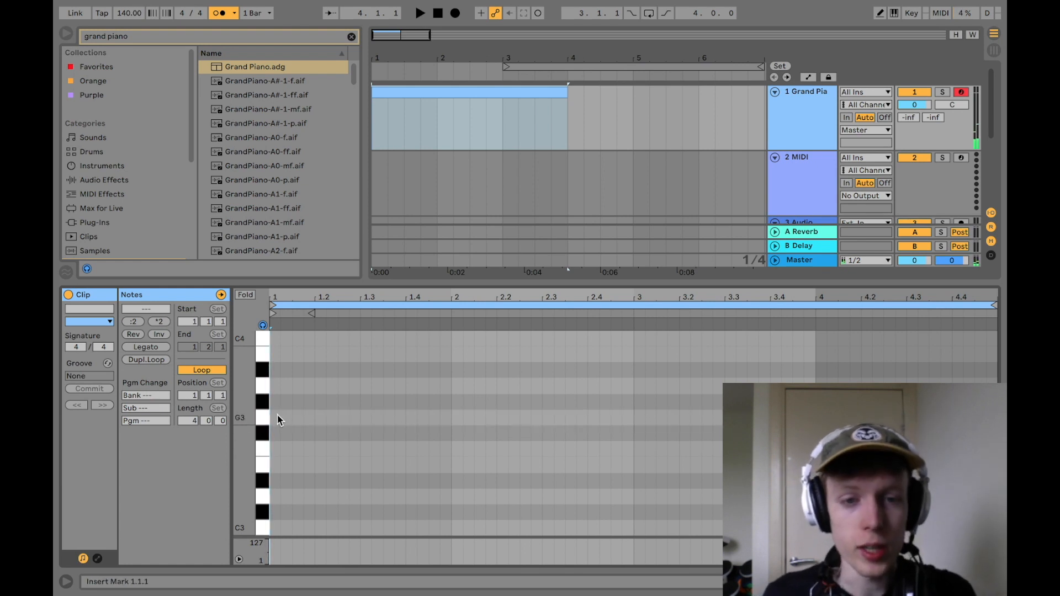
{"action": "double_click", "coordinate": [275, 417]}
{"action": "left_click_drag", "start_coordinate": [276, 418], "coordinate": [477, 413]}
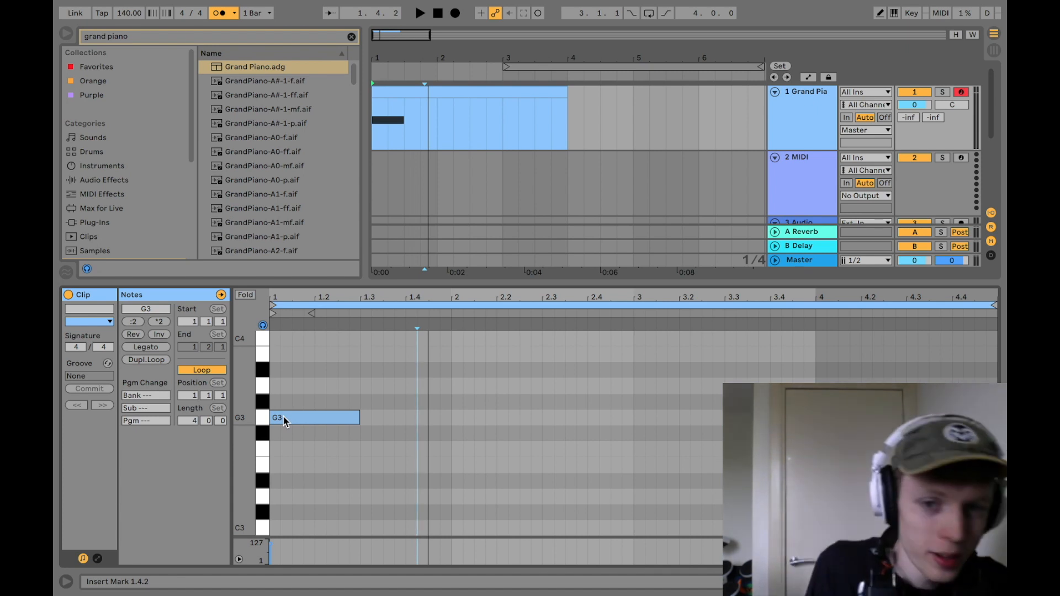
{"action": "left_click", "coordinate": [284, 419]}
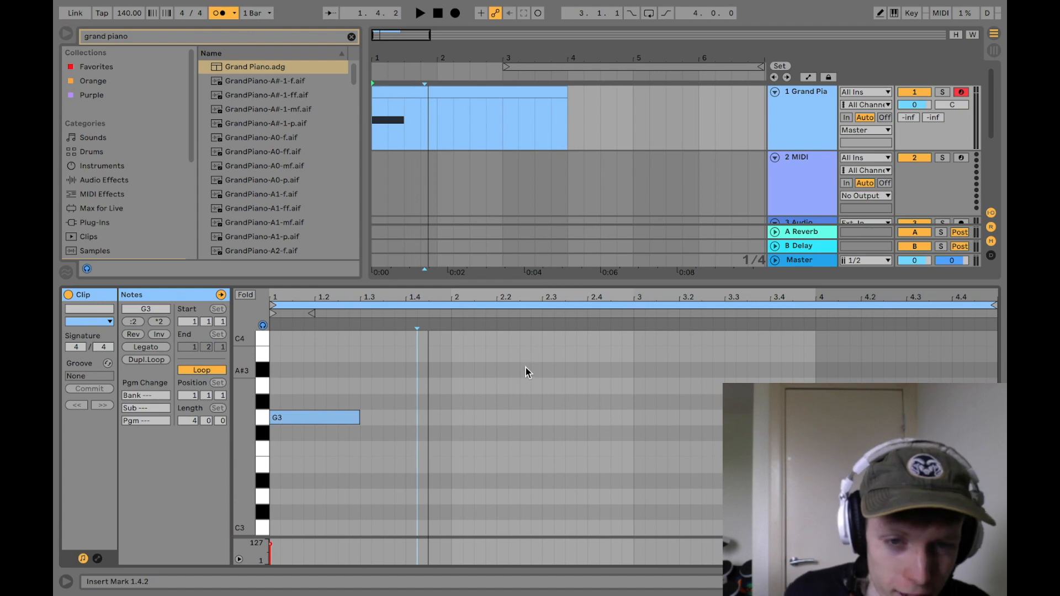
Step: Switch to Chrome and open the Piano-Keyboard-Guide page on chords in the key of G major from the search results
{"action": "key", "text": "ctrl+Left"}
{"action": "mouse_move", "coordinate": [490, 592]}
{"action": "left_click", "coordinate": [415, 591]}
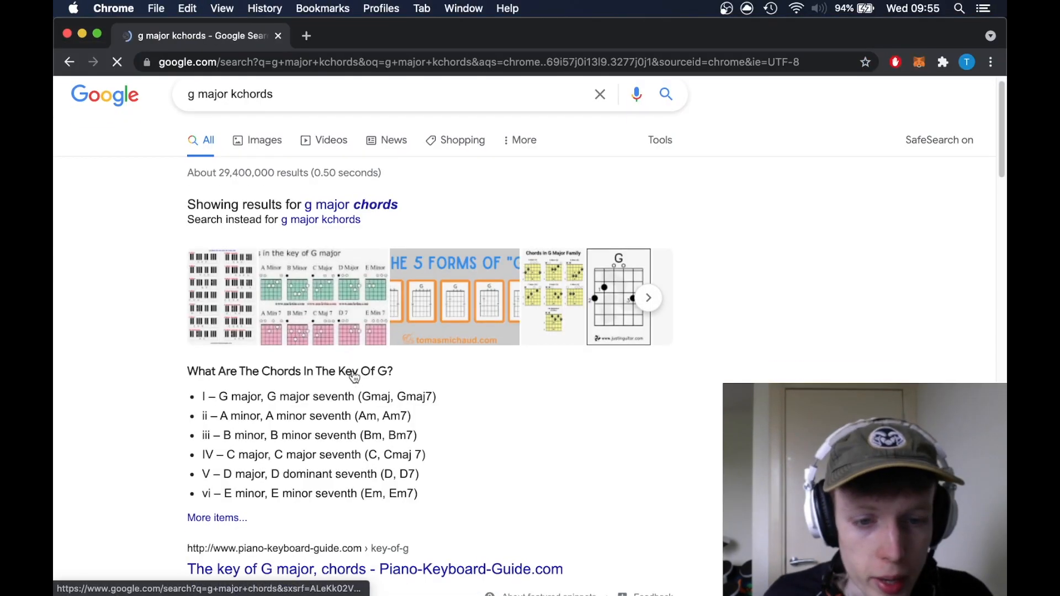
{"action": "scroll", "coordinate": [415, 452], "scroll_direction": "down", "scroll_amount": 3}
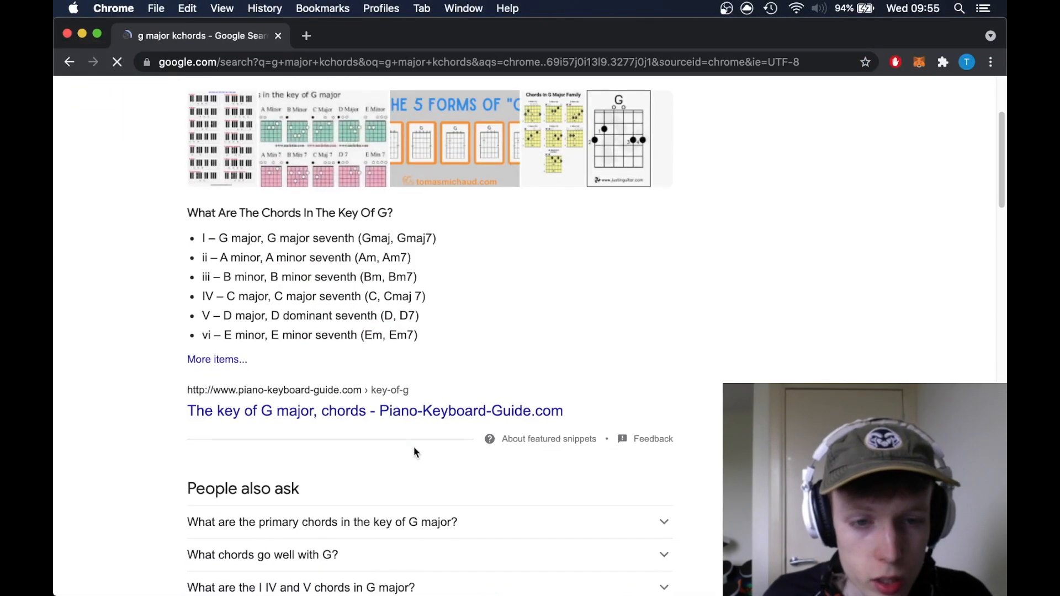
{"action": "left_click", "coordinate": [420, 423]}
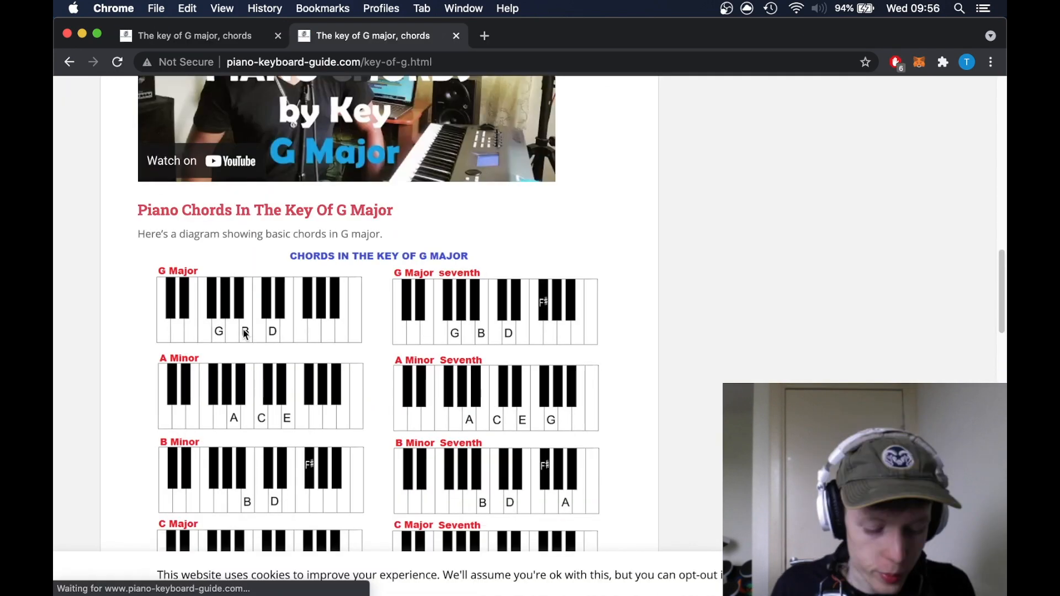
Step: Switch back to Ableton Live, complete the G major chord at bar 1 with two-beat B3 and D4 notes, and play it
{"action": "key", "text": "super+Tab"}
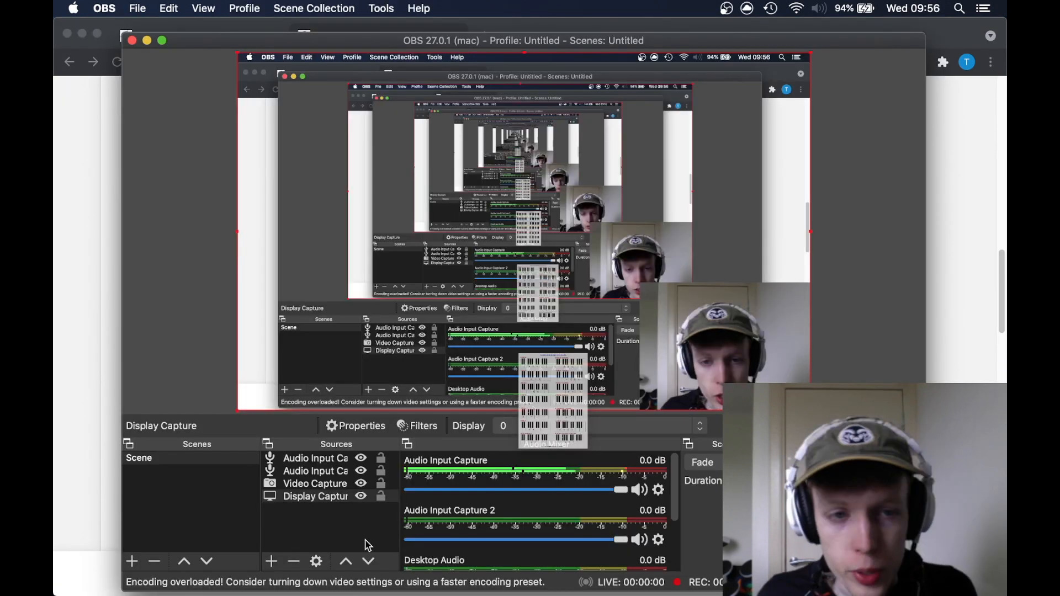
{"action": "left_click", "coordinate": [69, 549]}
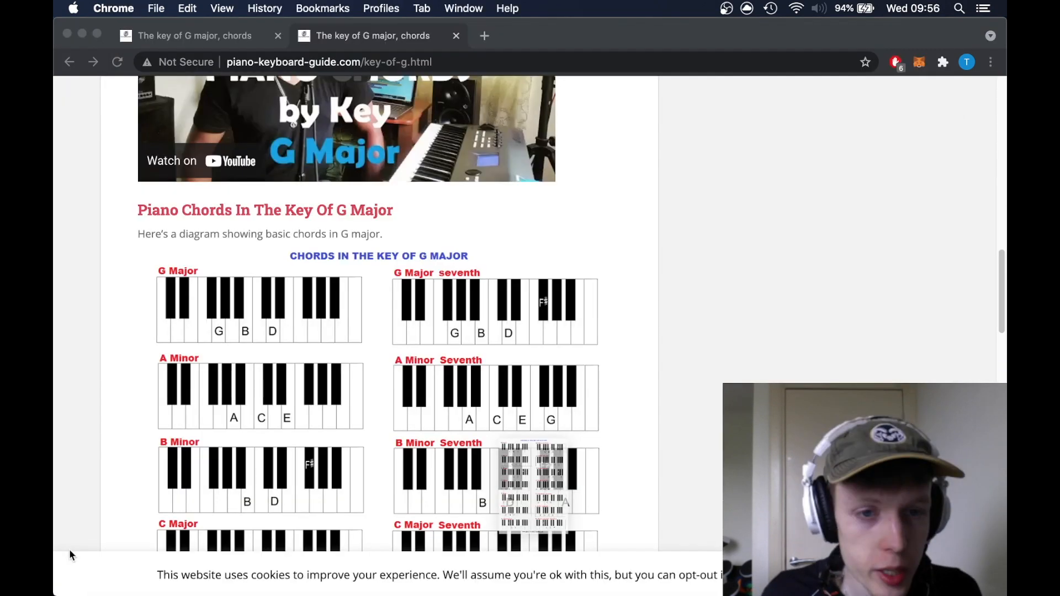
{"action": "mouse_move", "coordinate": [217, 595]}
{"action": "left_click", "coordinate": [365, 578]}
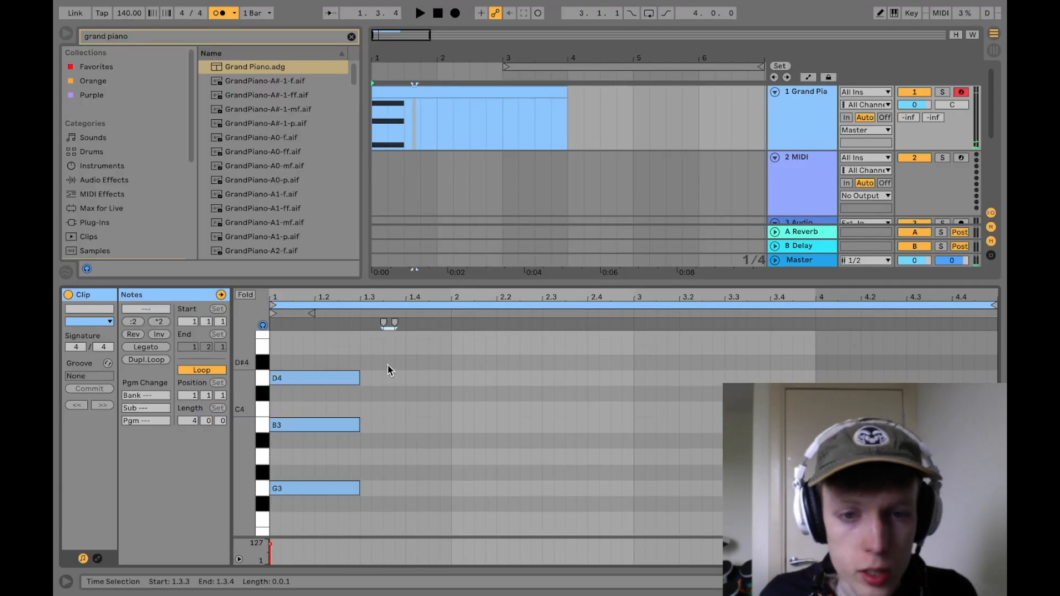
{"action": "left_click", "coordinate": [389, 365]}
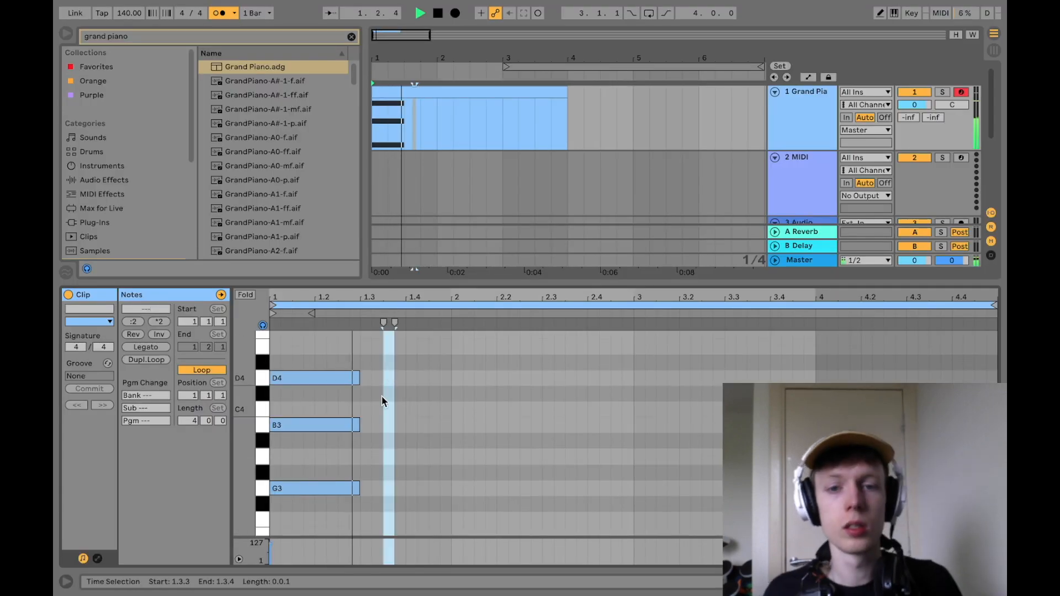
Step: Check the A minor chord in Chrome's chart and add its notes A3, C4 and E4 at bar 2 in Ableton Live
{"action": "key", "text": "super+Tab"}
{"action": "scroll", "coordinate": [217, 390], "scroll_direction": "down", "scroll_amount": 1}
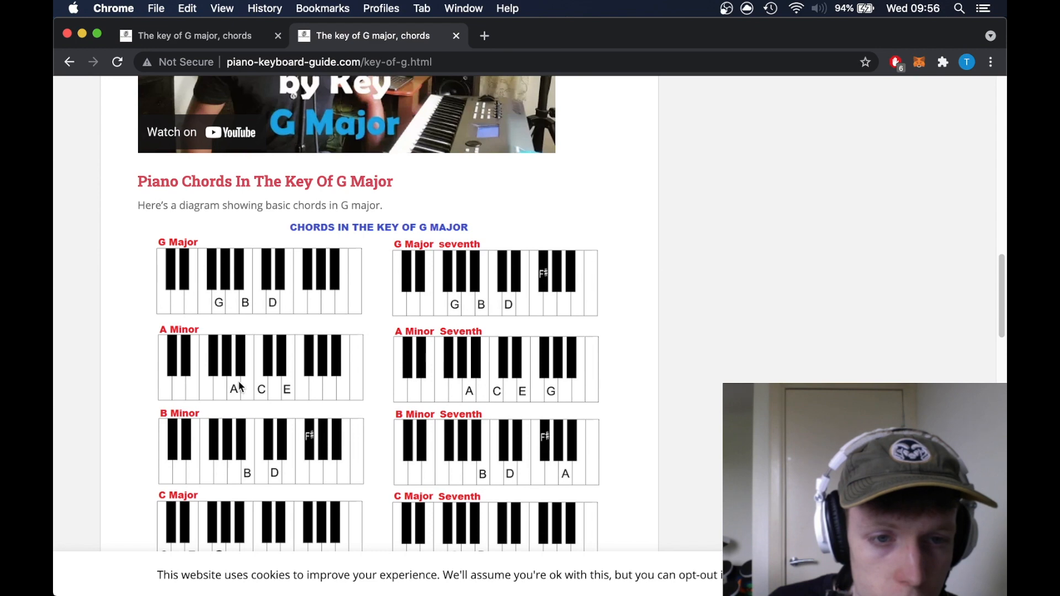
{"action": "key", "text": "super+Tab"}
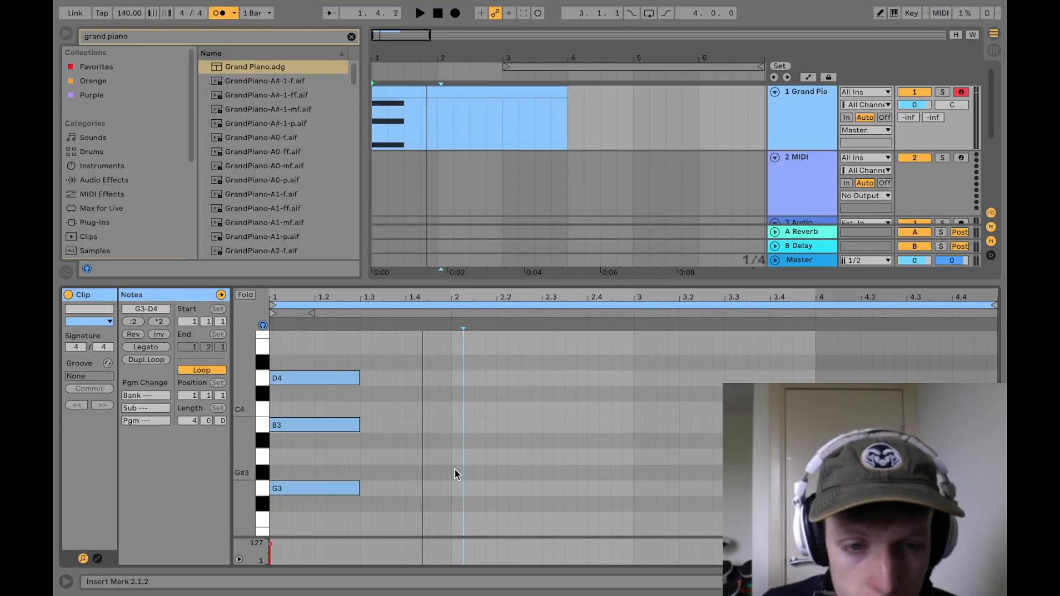
{"action": "double_click", "coordinate": [456, 457]}
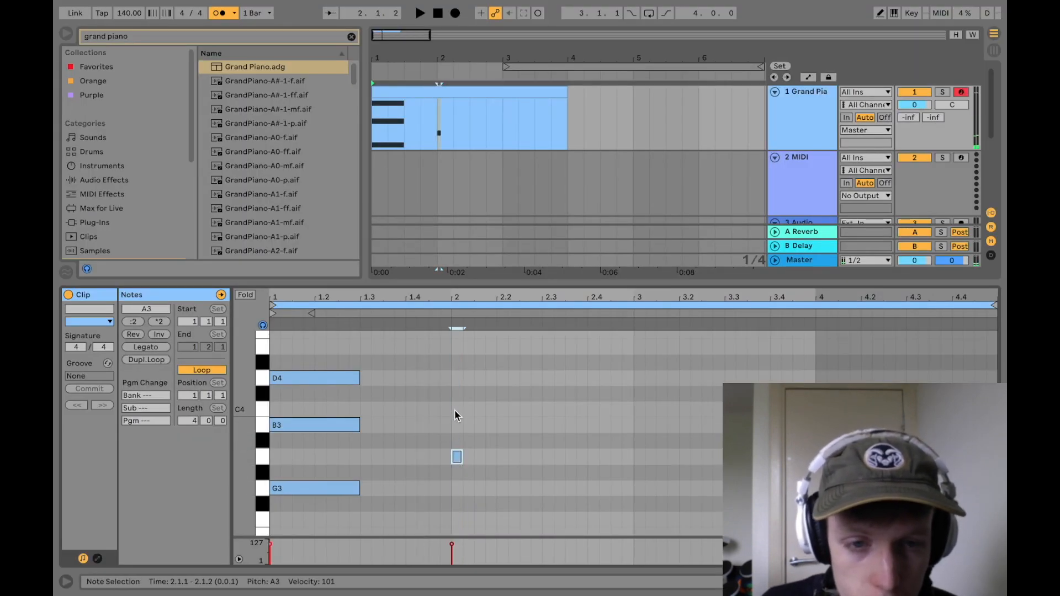
{"action": "double_click", "coordinate": [456, 409]}
{"action": "double_click", "coordinate": [448, 347]}
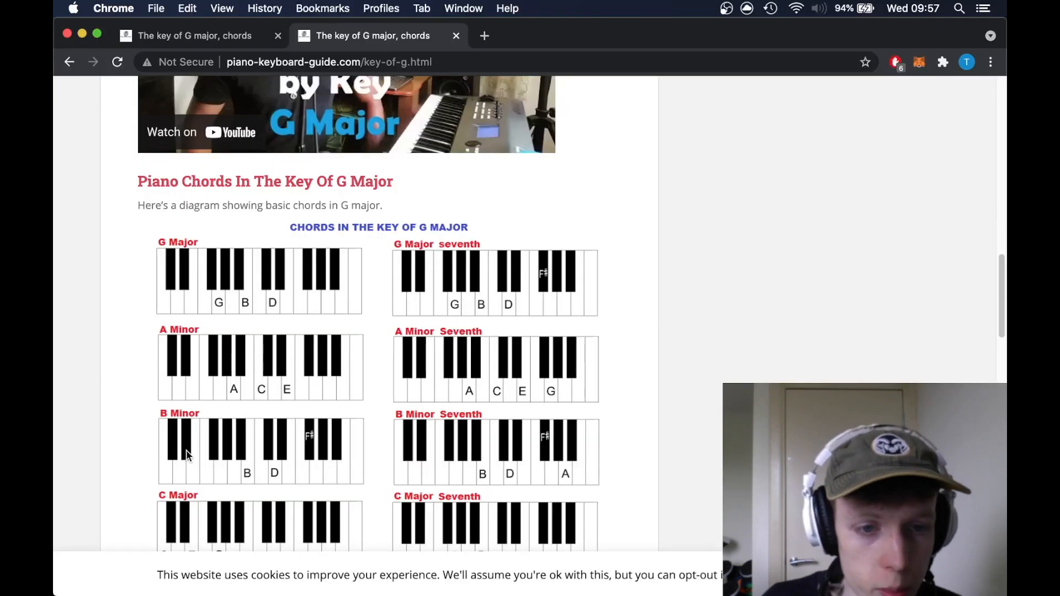
Step: Look up the D major chord in Chrome's chart and add two-beat D4, F#4 and A4 notes at bar 3 in Ableton Live
{"action": "scroll", "coordinate": [187, 454], "scroll_direction": "down", "scroll_amount": 5}
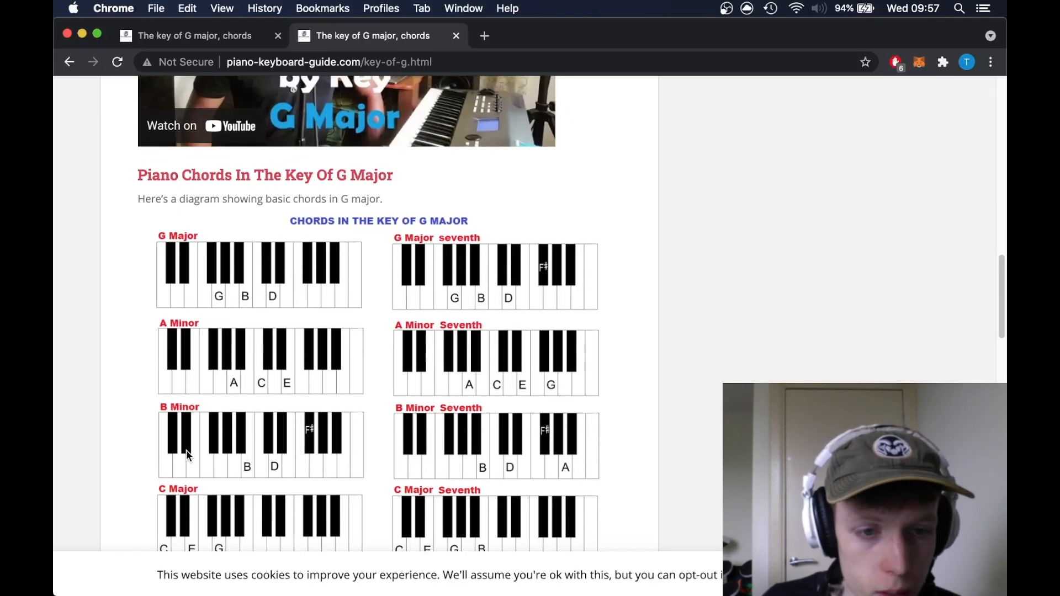
{"action": "scroll", "coordinate": [250, 484], "scroll_direction": "down", "scroll_amount": 1}
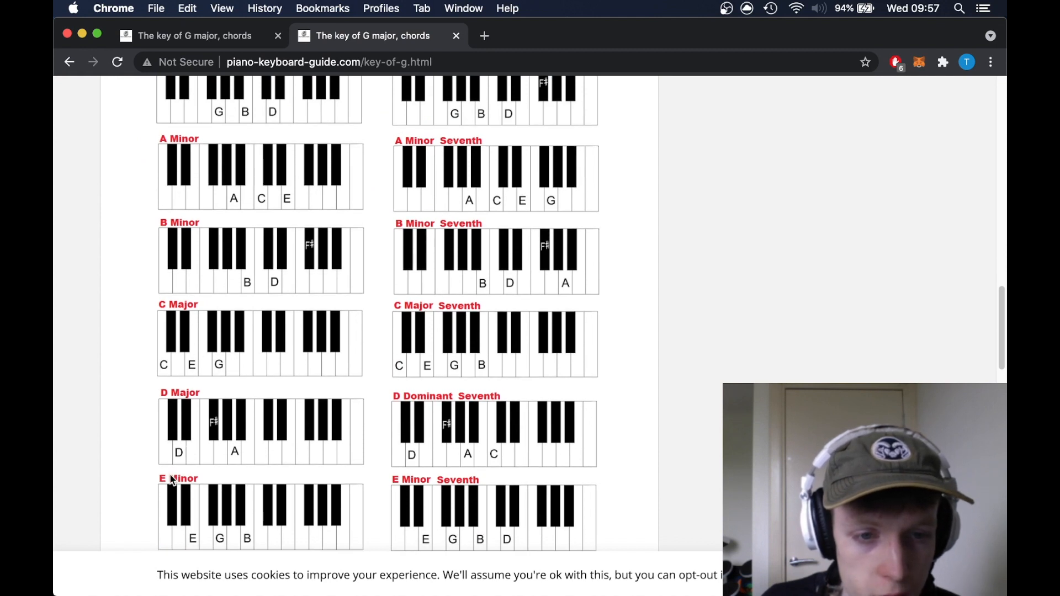
{"action": "key", "text": "ctrl+Right"}
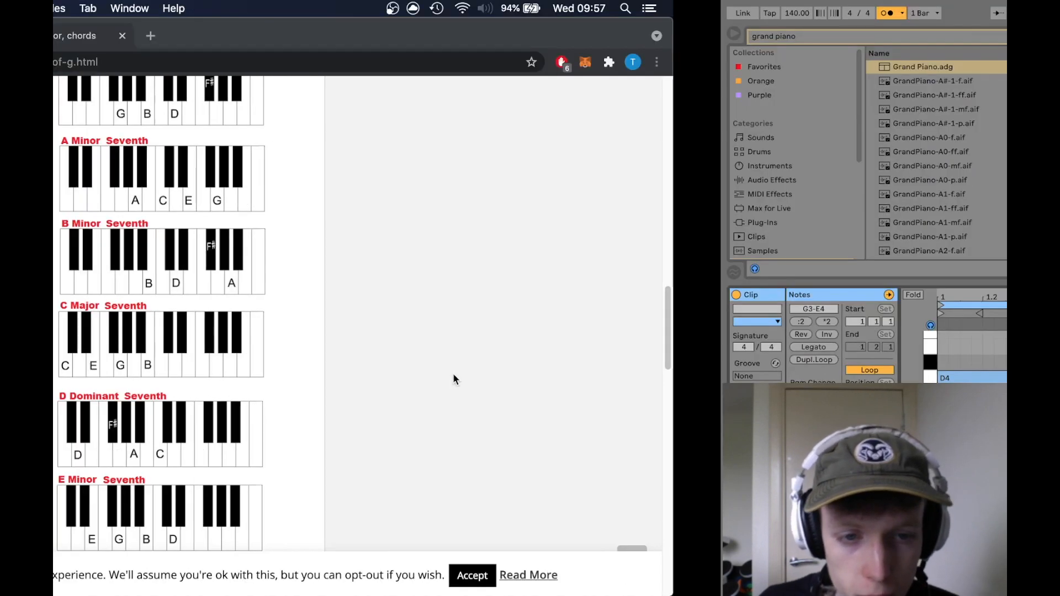
{"action": "left_click", "coordinate": [734, 340]}
Step: Consult the G major chord chart in Chrome again and add a fourth chord at bar 4 of the piano clip
{"action": "key", "text": "ctrl+Left"}
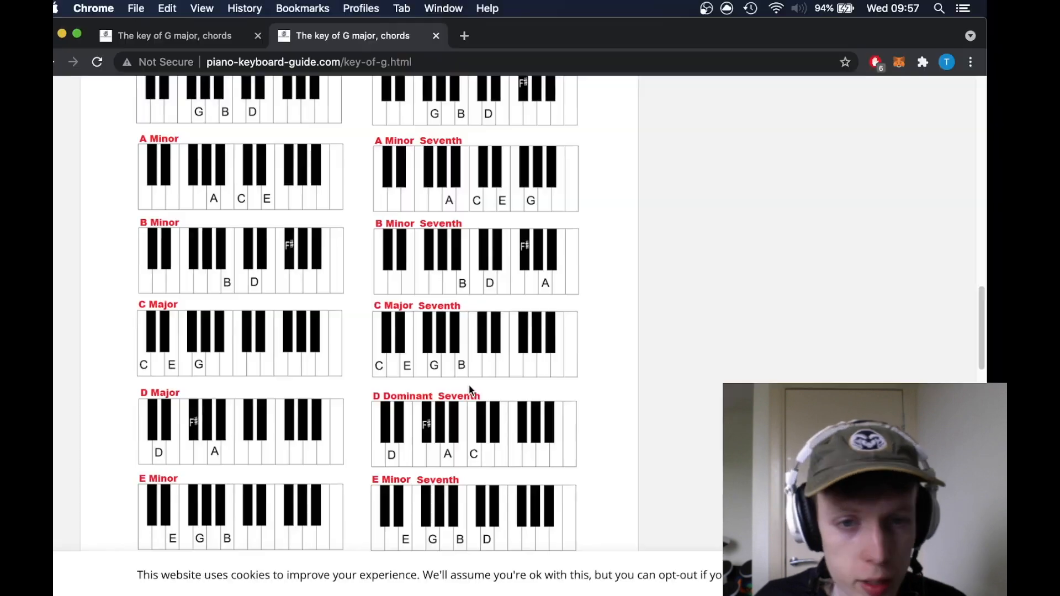
{"action": "scroll", "coordinate": [352, 432], "scroll_direction": "down", "scroll_amount": 5}
{"action": "key", "text": "ctrl+Right"}
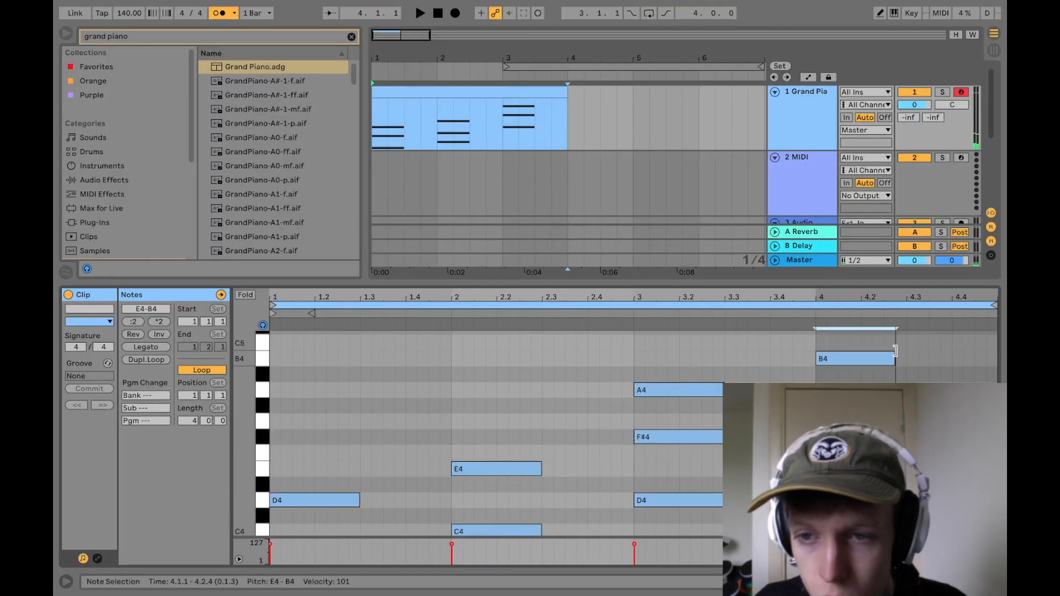
{"action": "left_click_drag", "start_coordinate": [897, 353], "coordinate": [906, 354]}
{"action": "left_click", "coordinate": [929, 364]}
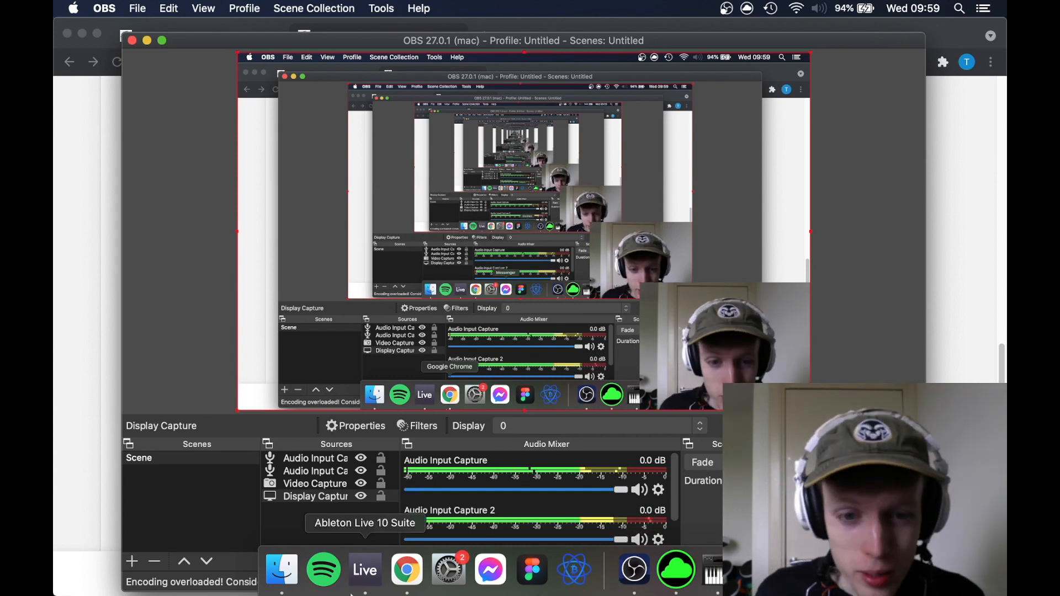
Step: Switch back to Ableton Live and add a one-beat G4 melody note at 1.2 above the first chord
{"action": "left_click", "coordinate": [365, 570]}
{"action": "scroll", "coordinate": [405, 438], "scroll_direction": "up", "scroll_amount": 5}
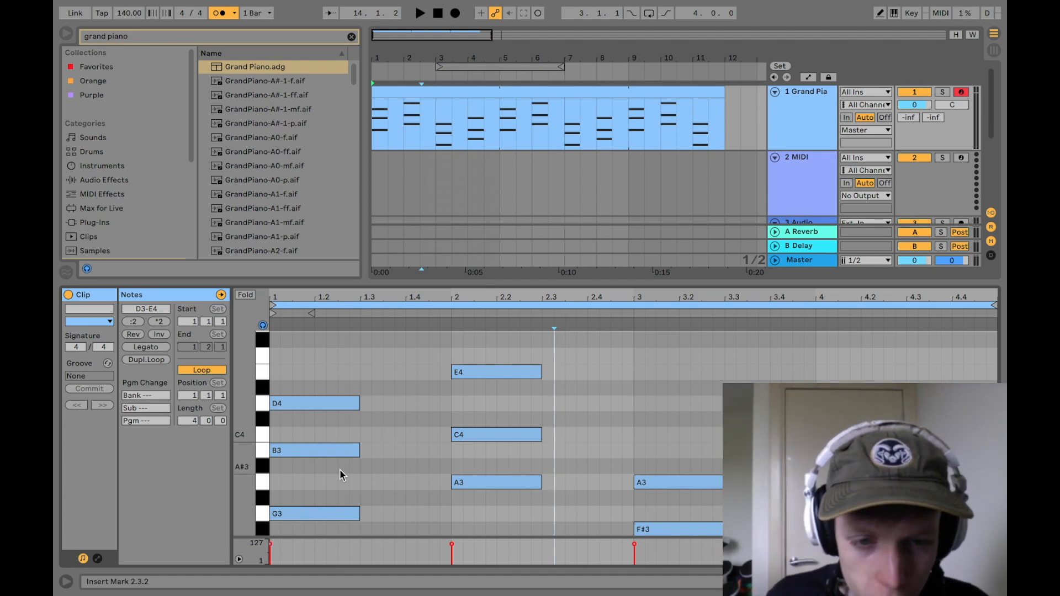
{"action": "scroll", "coordinate": [390, 502], "scroll_direction": "down", "scroll_amount": 1}
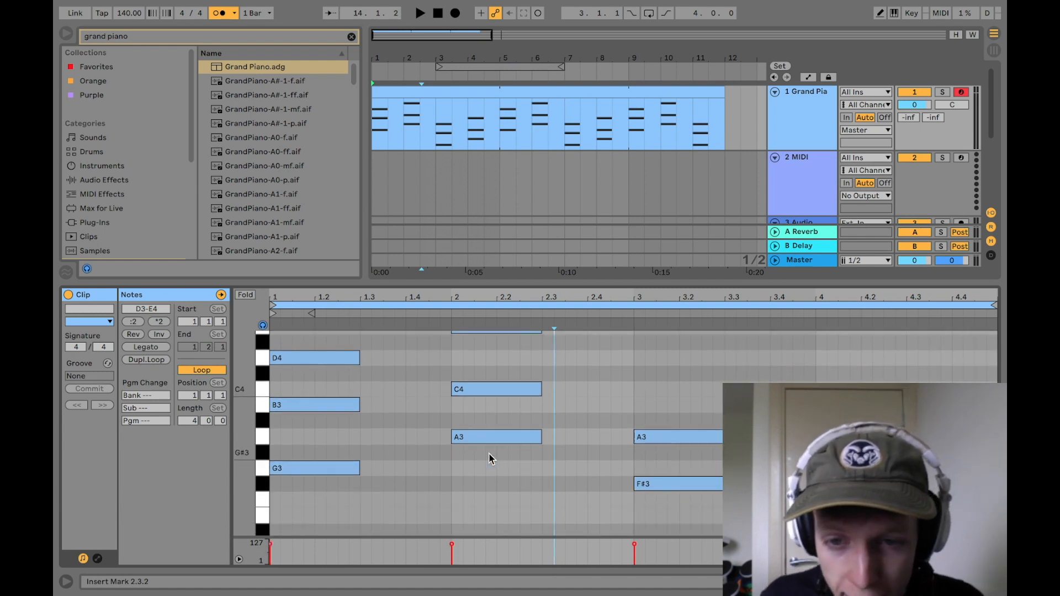
{"action": "scroll", "coordinate": [594, 460], "scroll_direction": "down", "scroll_amount": 5}
{"action": "scroll", "coordinate": [316, 380], "scroll_direction": "up", "scroll_amount": 10}
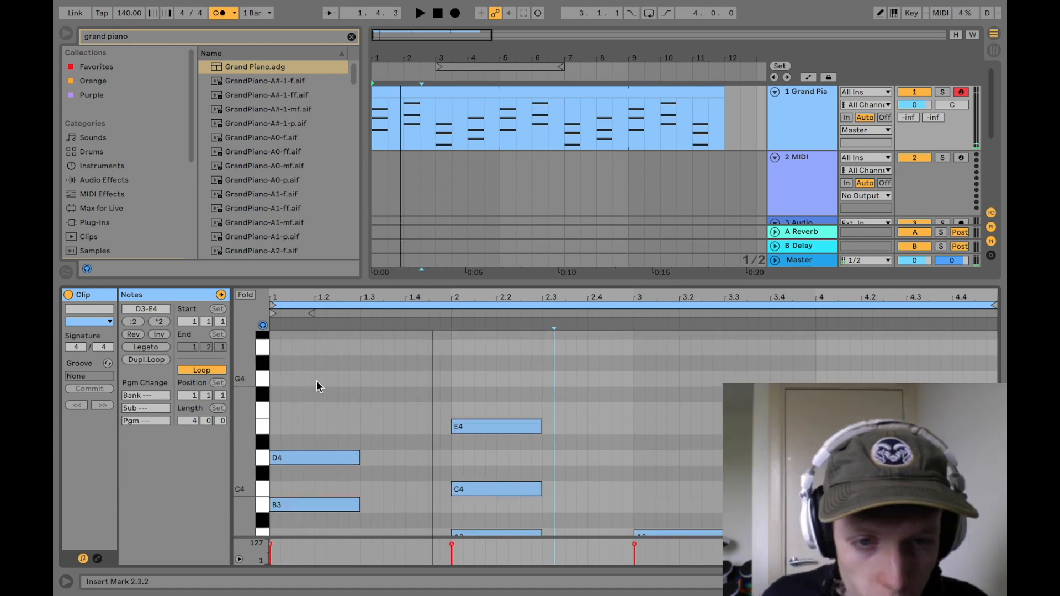
{"action": "double_click", "coordinate": [316, 380]}
{"action": "left_click_drag", "start_coordinate": [326, 378], "coordinate": [361, 360]}
Step: Continue the melody with one-beat notes A4 at 1.3, D5 at 1.4 and E5 at bar 2, and play the clip
{"action": "scroll", "coordinate": [465, 449], "scroll_direction": "down", "scroll_amount": 8}
{"action": "scroll", "coordinate": [465, 450], "scroll_direction": "up", "scroll_amount": 9}
{"action": "double_click", "coordinate": [375, 356]}
{"action": "scroll", "coordinate": [452, 378], "scroll_direction": "down", "scroll_amount": 19}
{"action": "left_click_drag", "start_coordinate": [381, 358], "coordinate": [494, 375]}
{"action": "scroll", "coordinate": [452, 378], "scroll_direction": "up", "scroll_amount": 20}
{"action": "double_click", "coordinate": [413, 346]}
{"action": "scroll", "coordinate": [457, 384], "scroll_direction": "up", "scroll_amount": 5}
{"action": "double_click", "coordinate": [457, 374]}
{"action": "key", "text": "space"}
{"action": "left_click", "coordinate": [541, 407]}
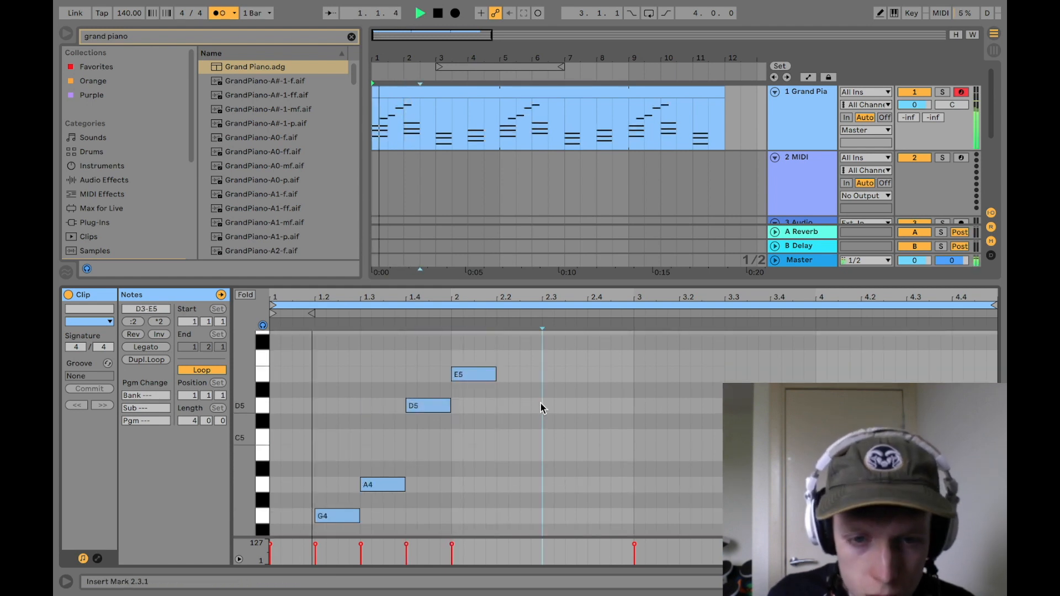
Step: Shorten the D5 melody note to half a beat, fit a half-beat E5 right after it before bar 2, and play back the result
{"action": "key", "text": "space"}
{"action": "left_click_drag", "start_coordinate": [449, 408], "coordinate": [429, 408]}
{"action": "mouse_move", "coordinate": [460, 375]}
{"action": "left_mouse_down"}
{"action": "mouse_move", "coordinate": [435, 379]}
{"action": "mouse_move", "coordinate": [450, 375]}
{"action": "left_mouse_up"}
{"action": "left_click", "coordinate": [498, 429]}
{"action": "key", "text": "space"}
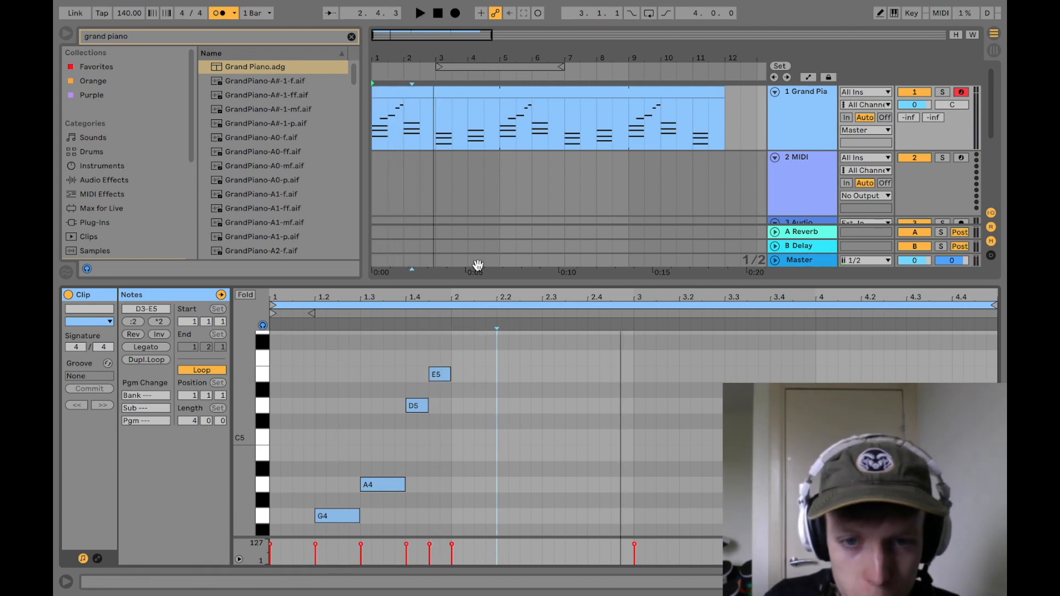
{"action": "scroll", "coordinate": [512, 433], "scroll_direction": "down", "scroll_amount": 2}
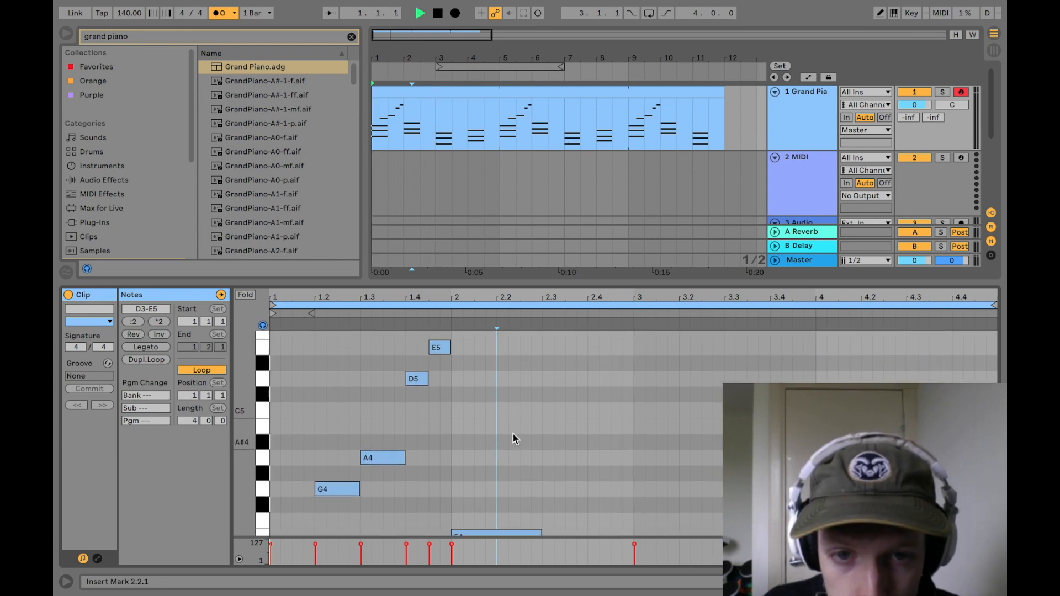
{"action": "key", "text": "space"}
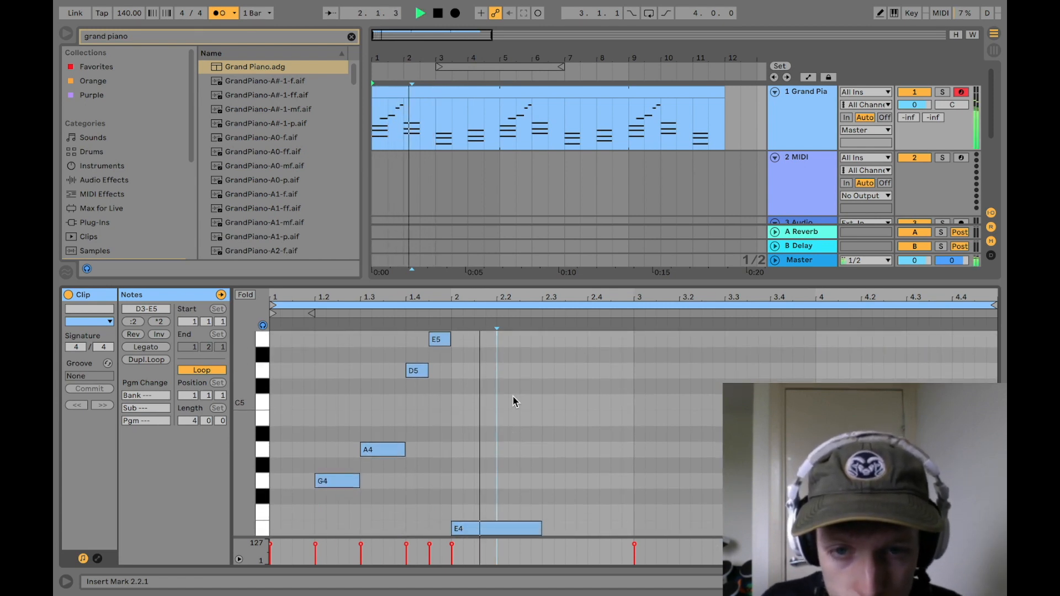
{"action": "key", "text": "space"}
Step: Add a descending melody of half-beat E5 at 2.3, half-beat D5 after it and one-beat A4 at 2.4, and play it
{"action": "double_click", "coordinate": [553, 339]}
{"action": "double_click", "coordinate": [576, 371]}
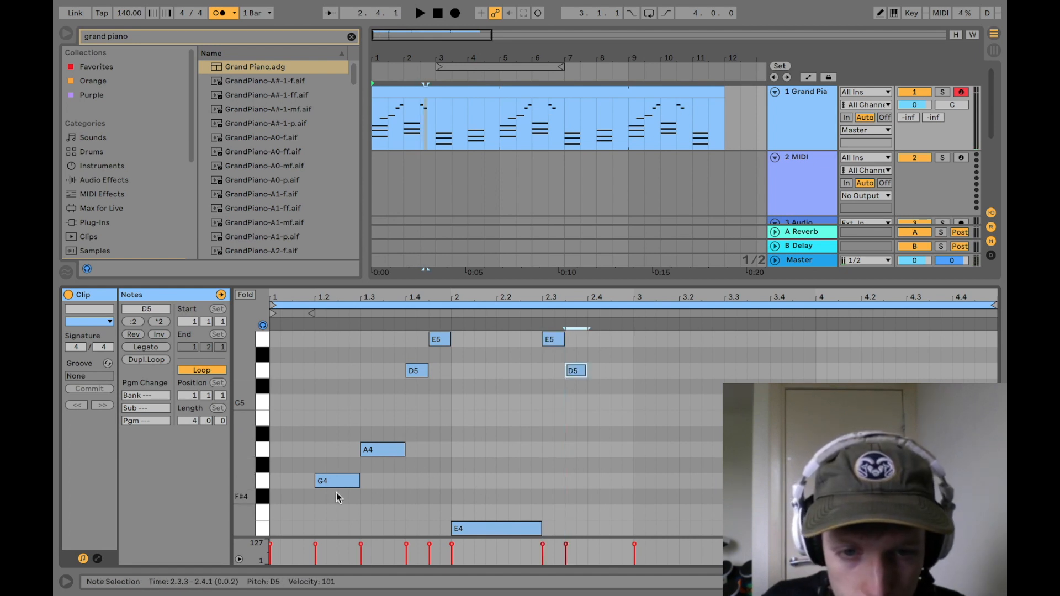
{"action": "left_click", "coordinate": [367, 447]}
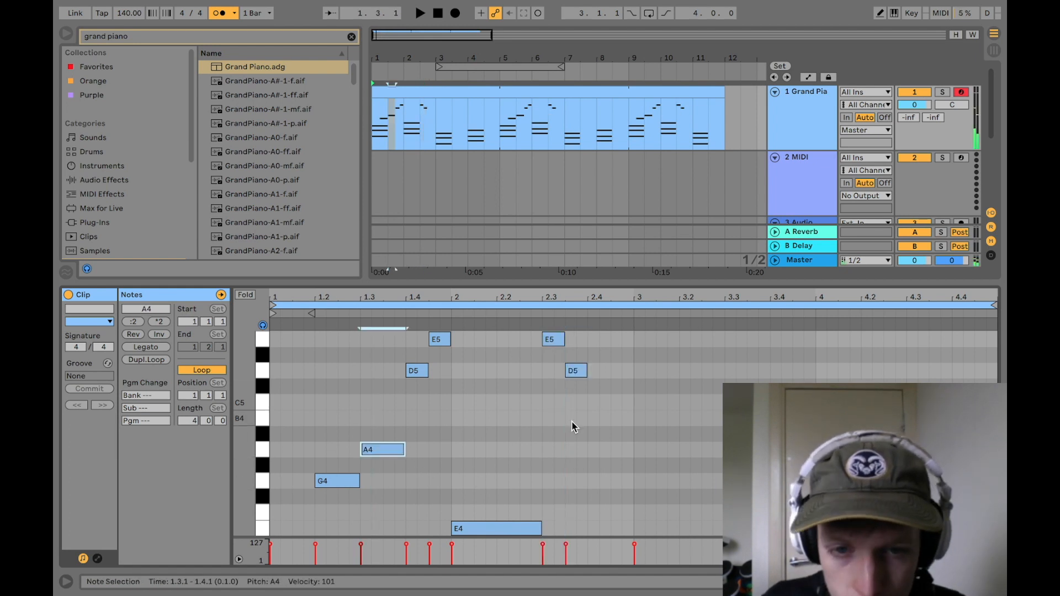
{"action": "double_click", "coordinate": [588, 448]}
{"action": "key", "text": "space"}
{"action": "left_click", "coordinate": [611, 389]}
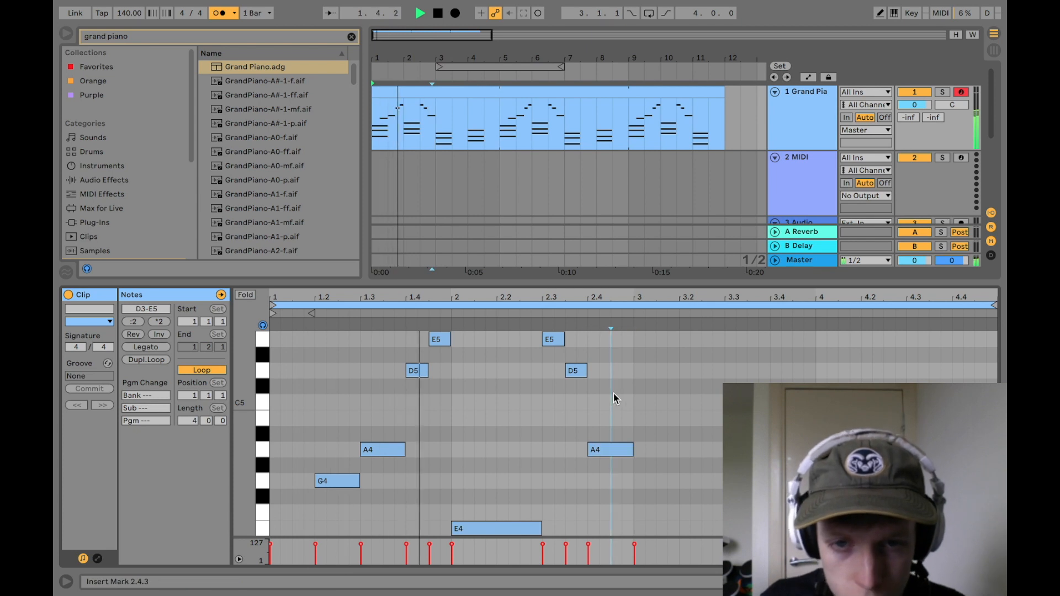
{"action": "key", "text": "space"}
Step: Duplicate the melody notes of bars 1 and 2 into bars 3 and 4 and play the clip
{"action": "left_click_drag", "start_coordinate": [665, 516], "coordinate": [338, 419]}
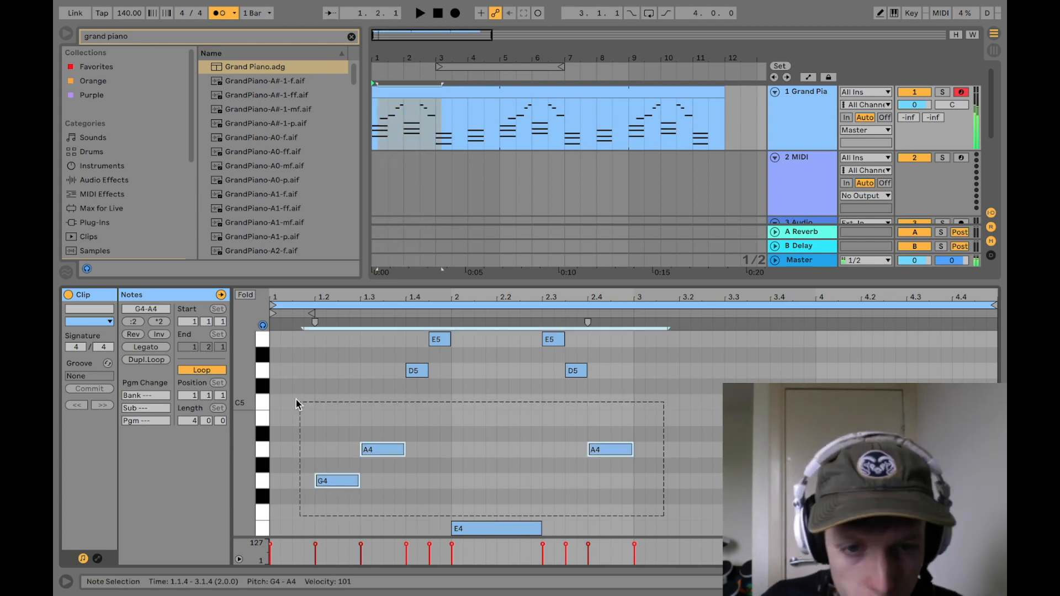
{"action": "left_click", "coordinate": [640, 485]}
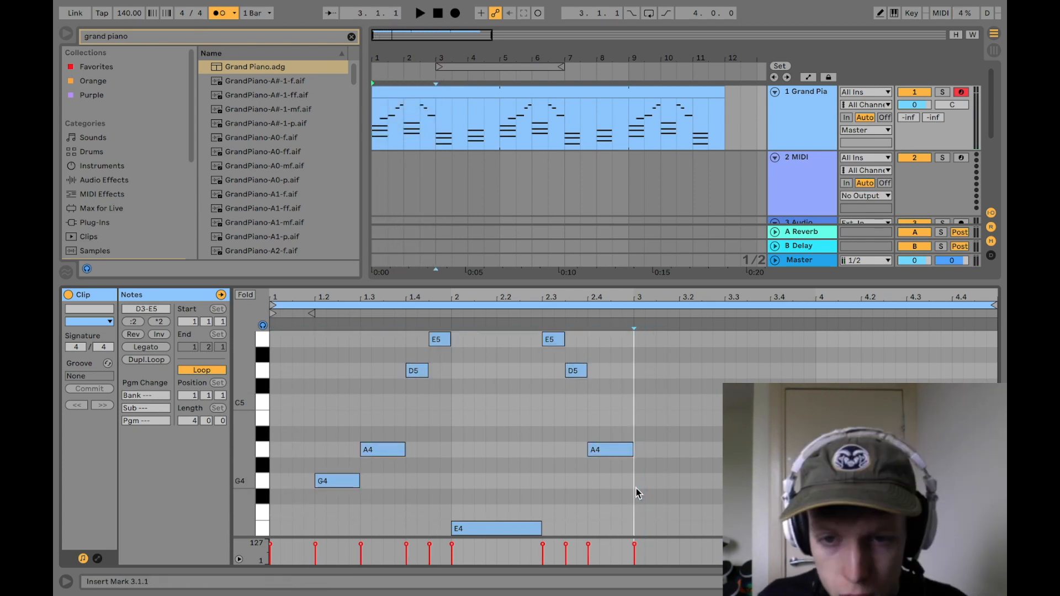
{"action": "key", "text": "ctrl+d"}
{"action": "key", "text": "space"}
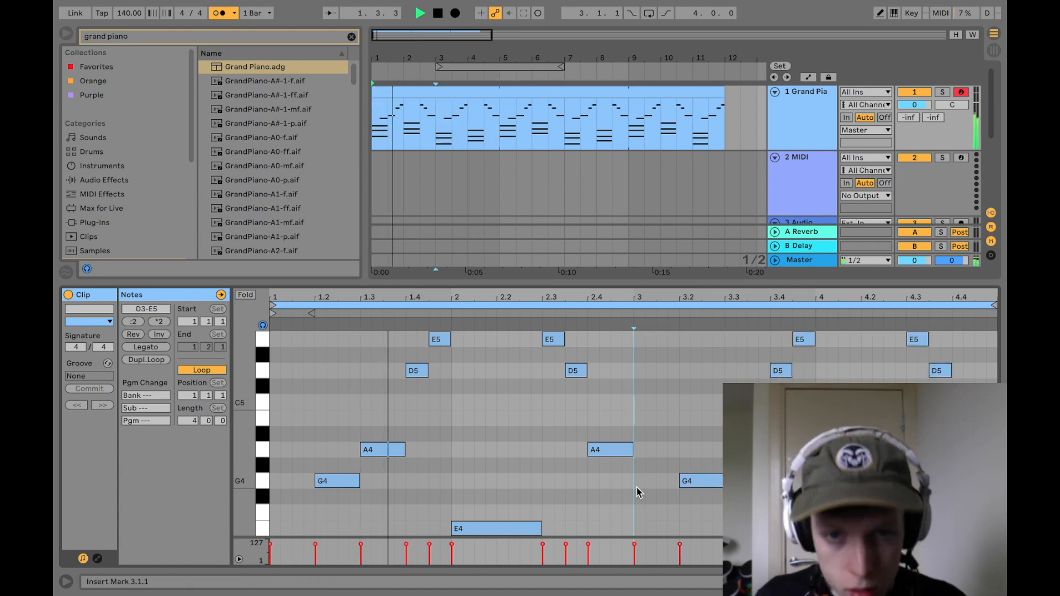
Step: Extend the arrangement loop to cover the whole piano clip, from bar 1 to bar 12
{"action": "key", "text": "super+Tab"}
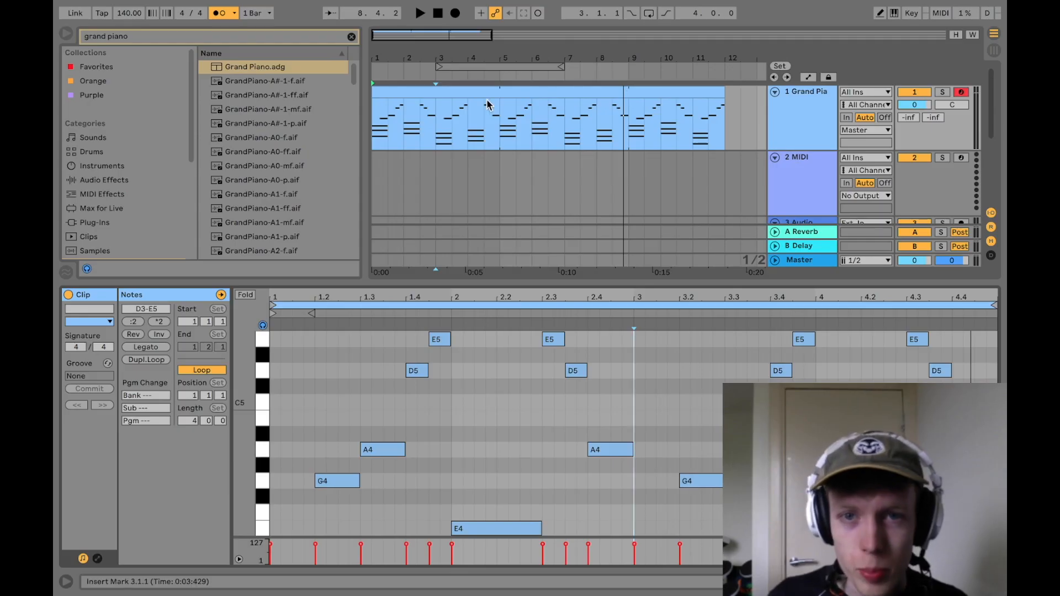
{"action": "left_click_drag", "start_coordinate": [441, 62], "coordinate": [376, 63]}
{"action": "left_click_drag", "start_coordinate": [561, 67], "coordinate": [722, 66]}
Step: Duplicate the Grand Piano track together with its MIDI clip
{"action": "left_click", "coordinate": [758, 122]}
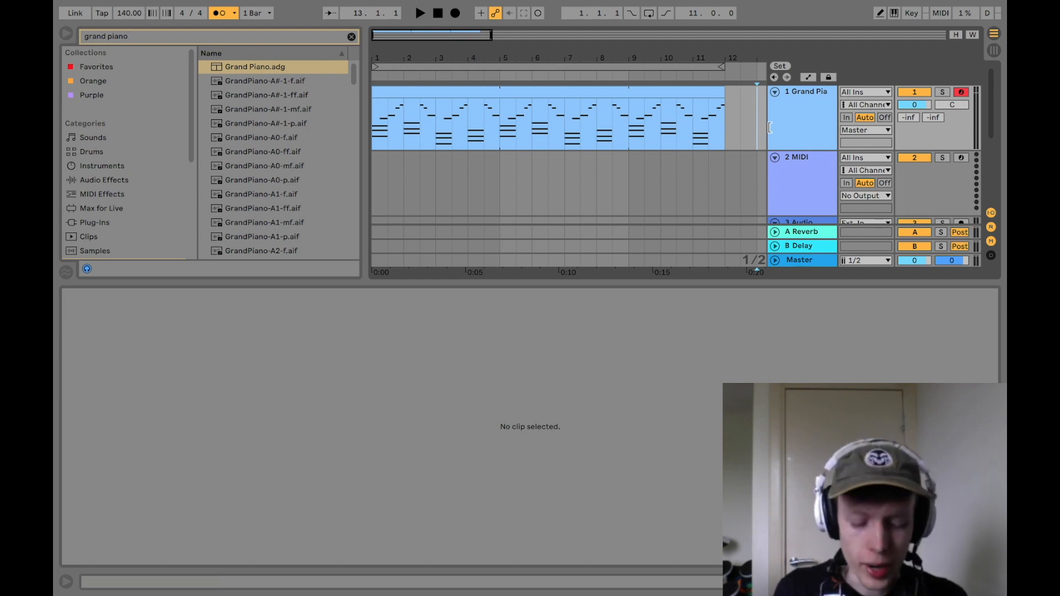
{"action": "right_click", "coordinate": [790, 125]}
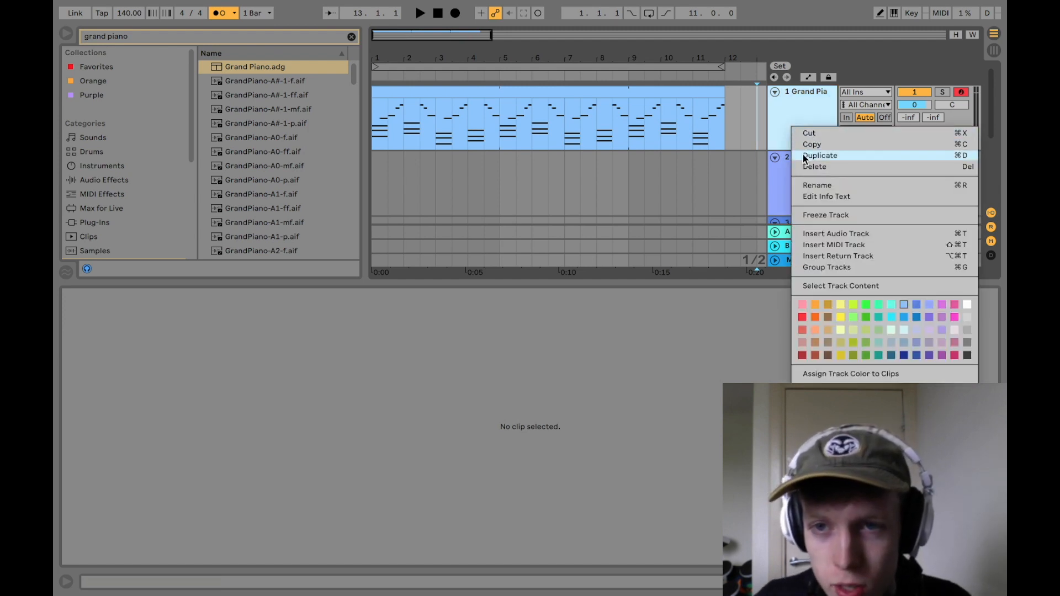
{"action": "left_click", "coordinate": [819, 156]}
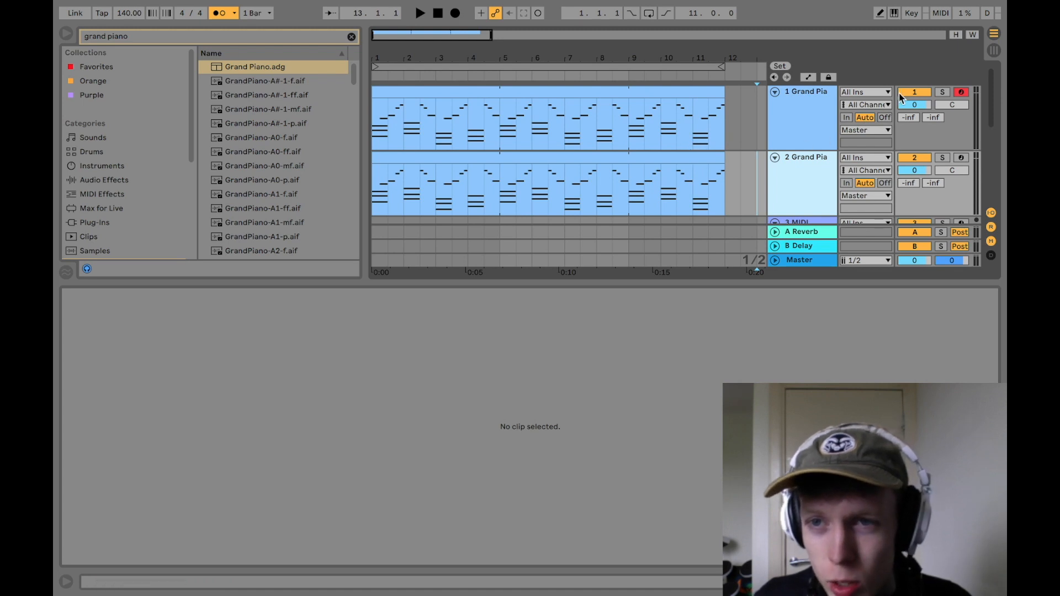
Step: Freeze the duplicated Grand Piano track and flatten it to audio
{"action": "right_click", "coordinate": [724, 183]}
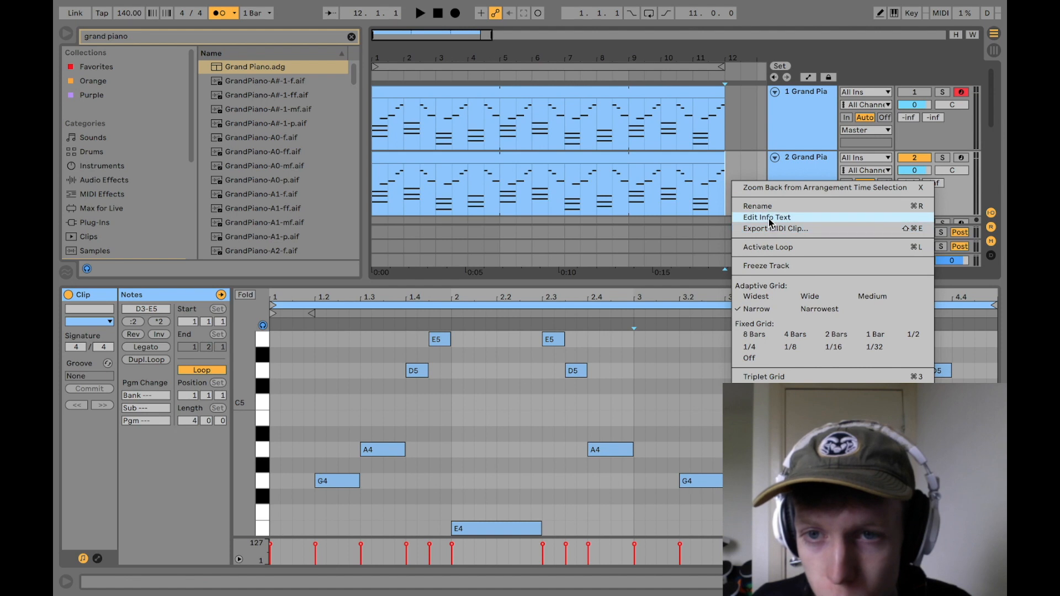
{"action": "left_click", "coordinate": [784, 264]}
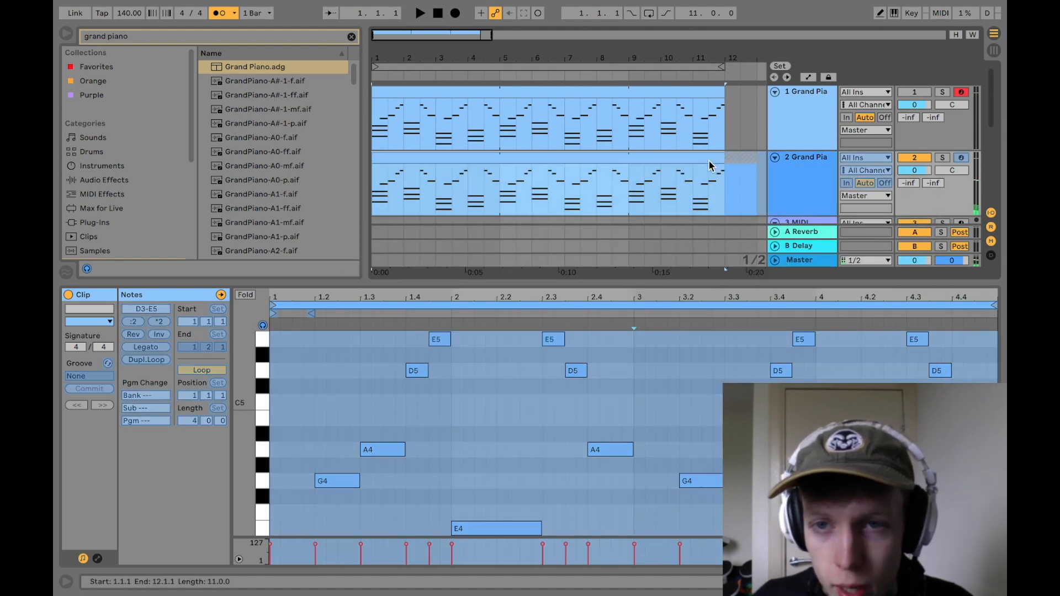
{"action": "right_click", "coordinate": [710, 161]}
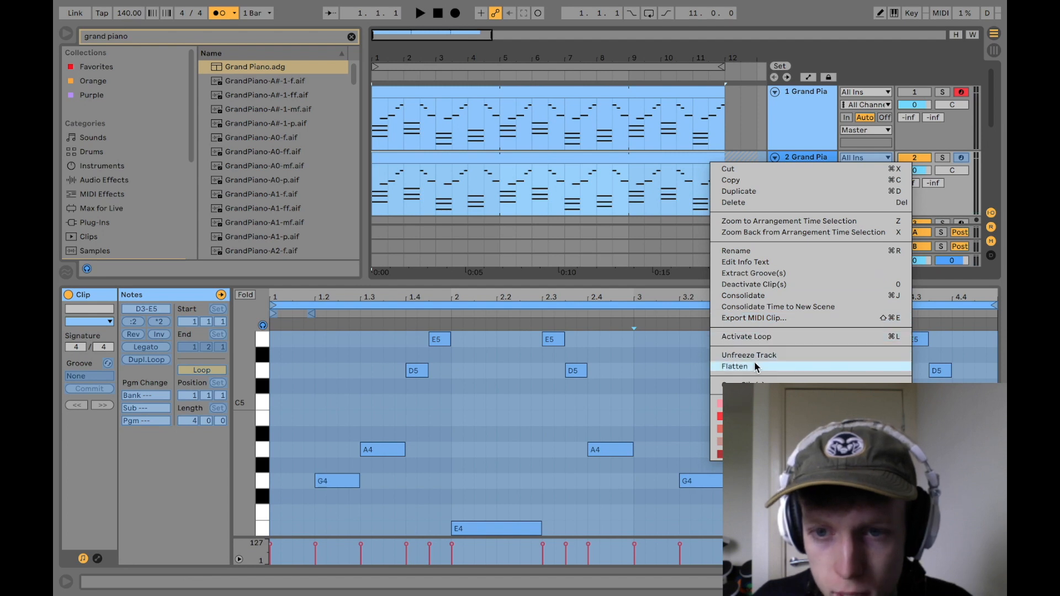
{"action": "left_click", "coordinate": [755, 363]}
{"action": "left_click", "coordinate": [731, 156]}
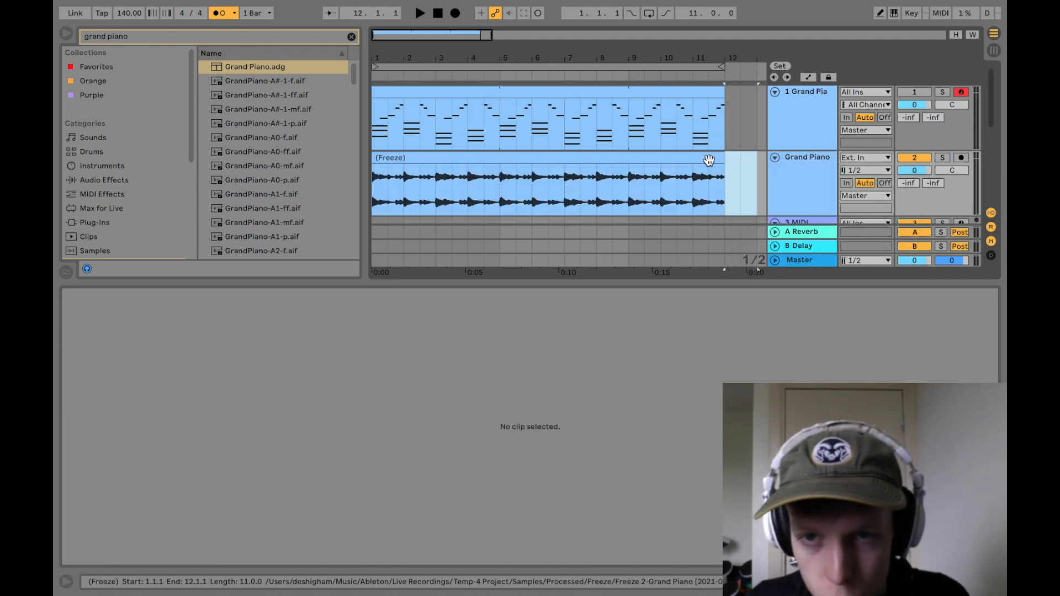
Step: Set the flattened piano clip's warp mode to Re-Pitch and double its segment BPM to 280
{"action": "left_click", "coordinate": [704, 161]}
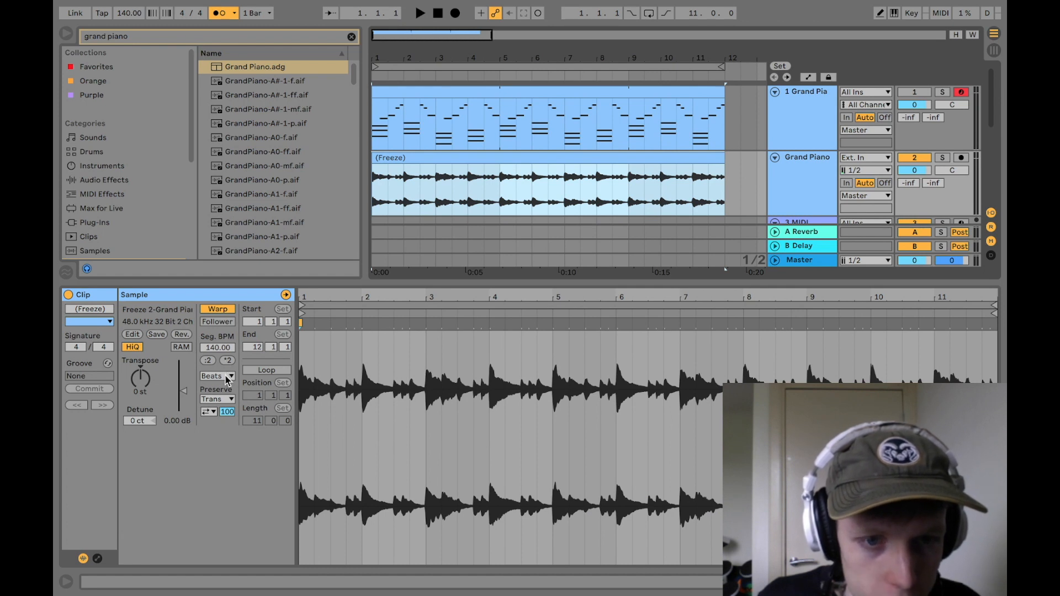
{"action": "left_click", "coordinate": [226, 377]}
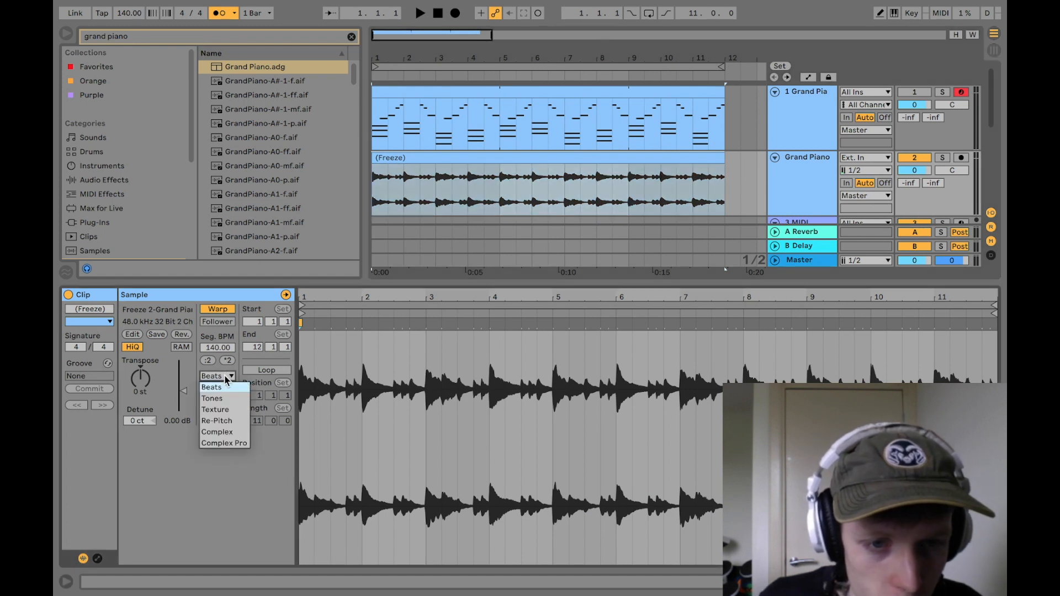
{"action": "left_click", "coordinate": [230, 420]}
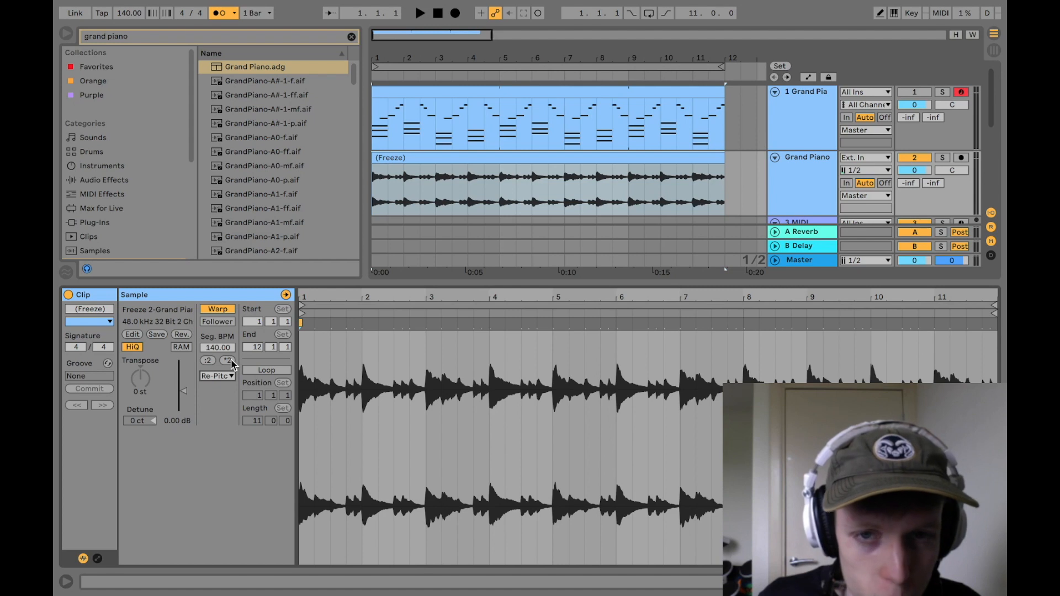
{"action": "left_click", "coordinate": [230, 360]}
{"action": "left_click_drag", "start_coordinate": [417, 55], "coordinate": [417, 23]}
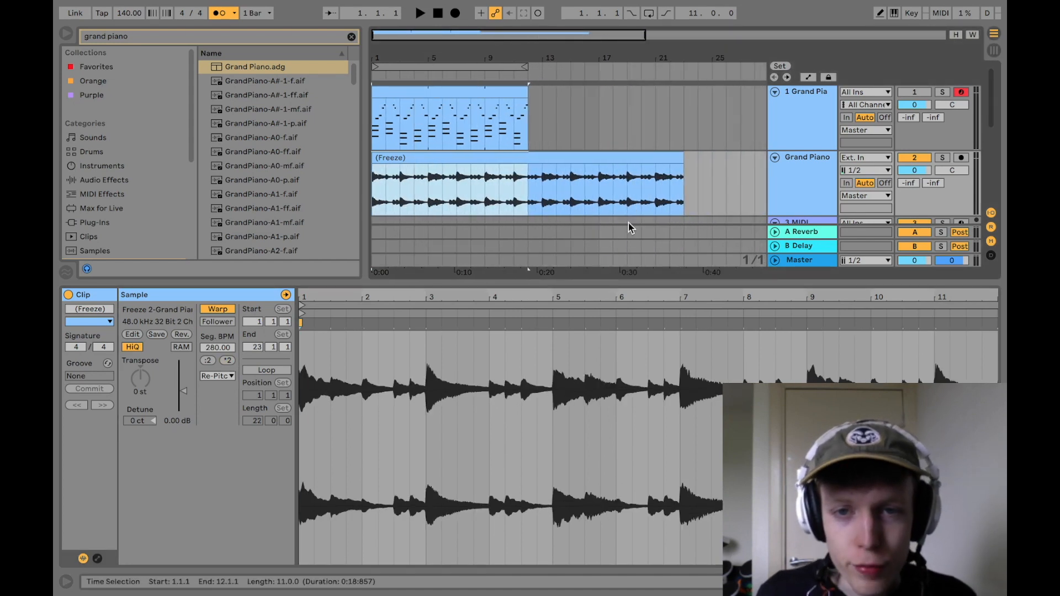
Step: Play the slowed piano audio from the start and raise its track volume to 0.5 dB
{"action": "left_click", "coordinate": [600, 200]}
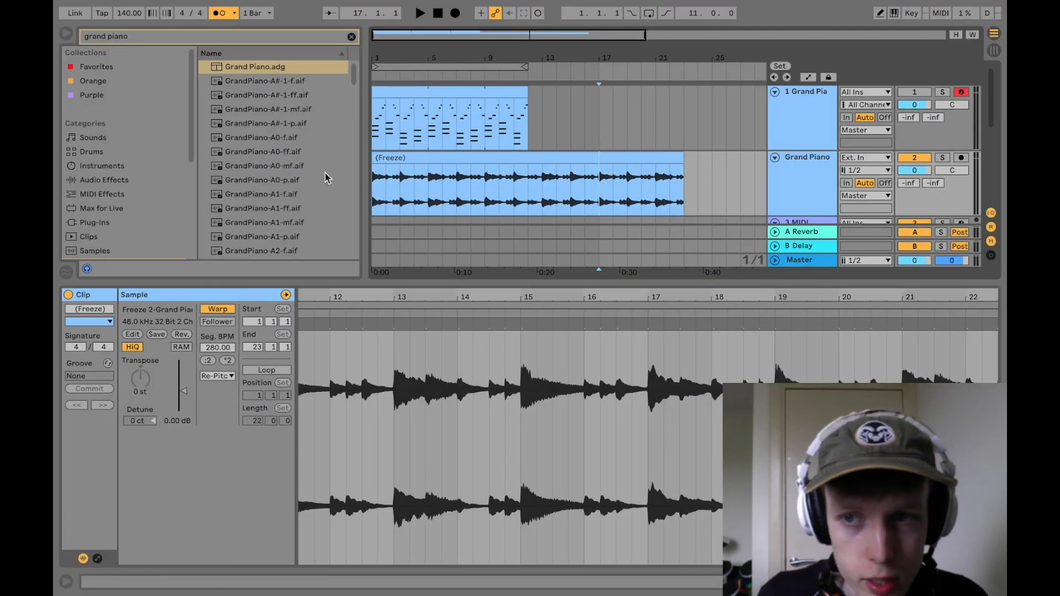
{"action": "left_click", "coordinate": [431, 200]}
{"action": "key", "text": "space"}
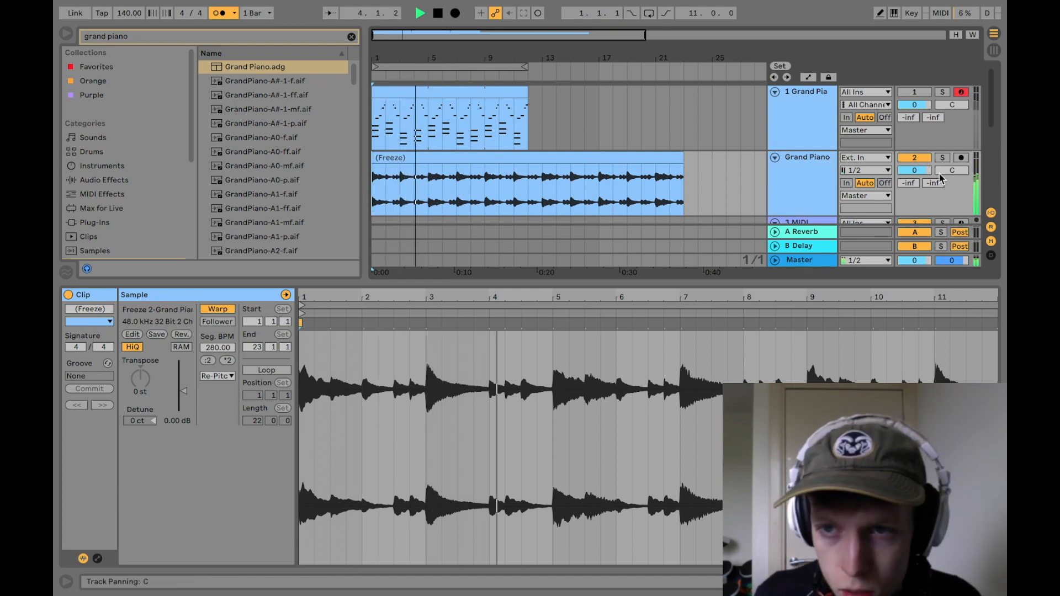
{"action": "left_click_drag", "start_coordinate": [927, 172], "coordinate": [927, 169]}
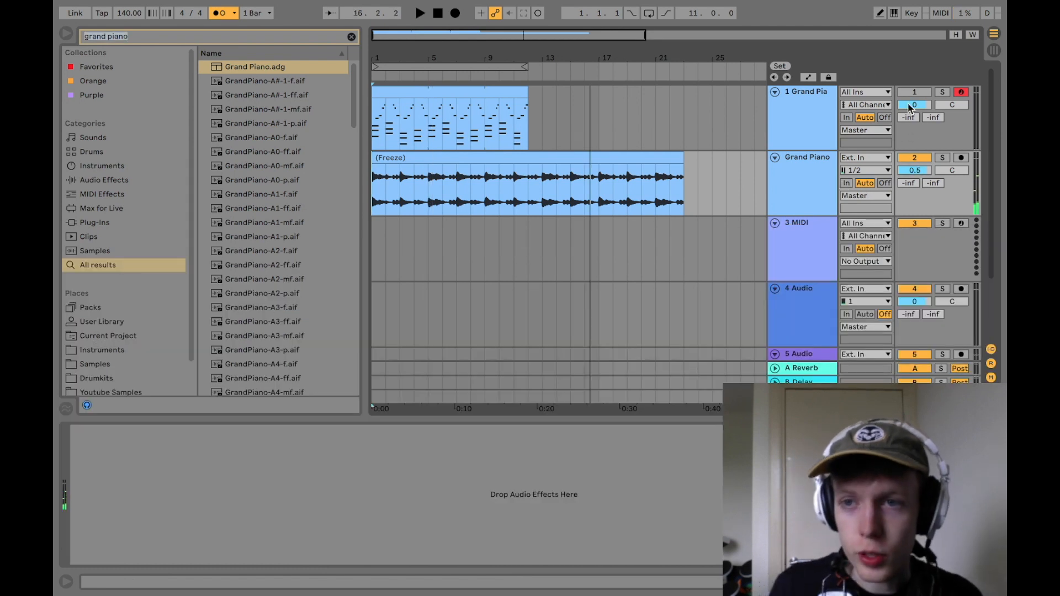
Step: Reactivate the original MIDI piano track and mute the flattened audio track
{"action": "left_click", "coordinate": [915, 92]}
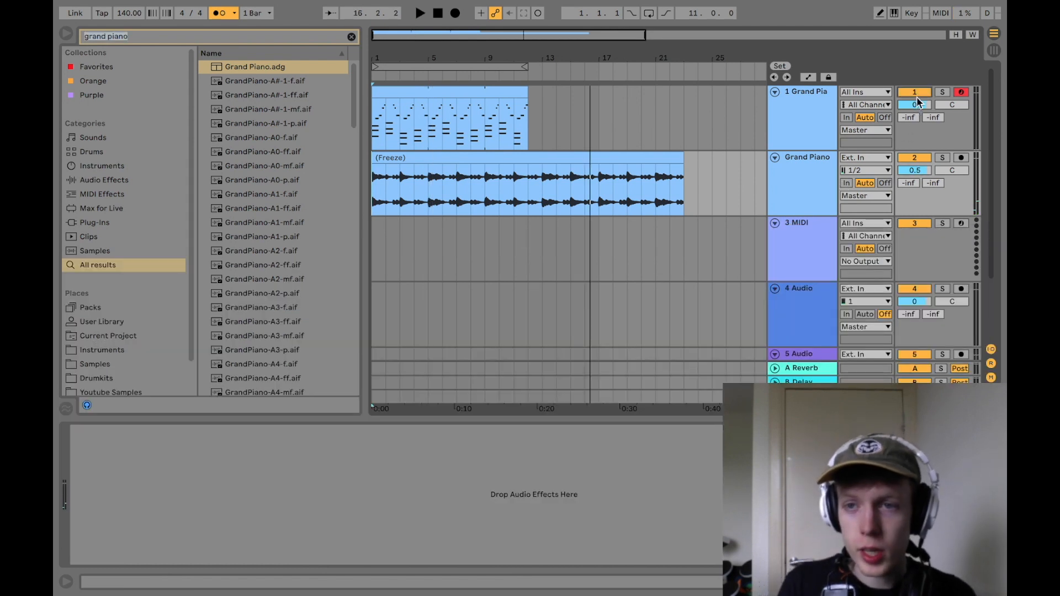
{"action": "left_click", "coordinate": [926, 157]}
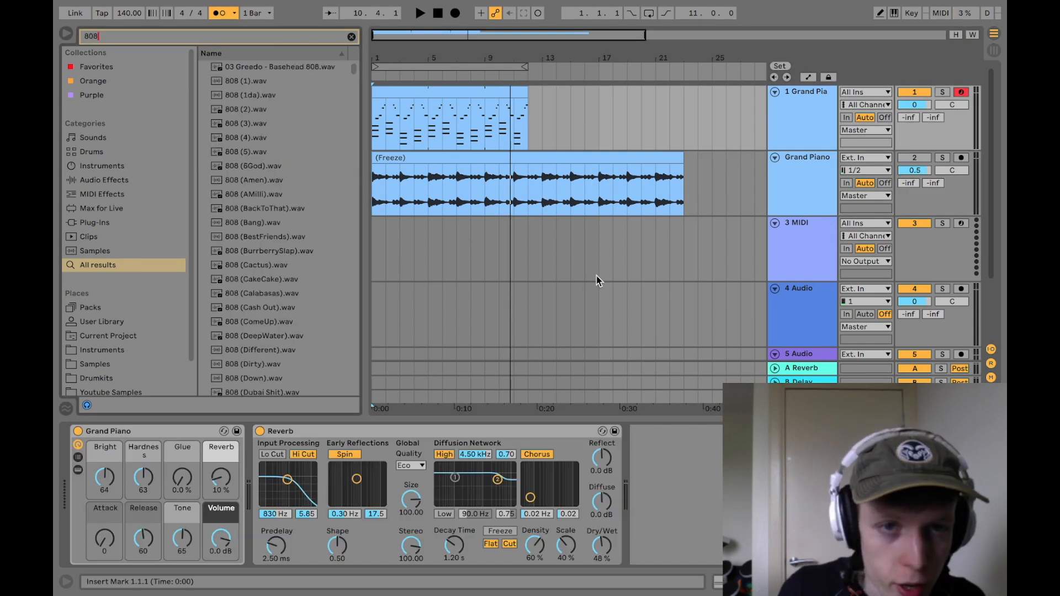
Step: Search the browser for 808-kit and load 808 Core Kit onto the empty MIDI track
{"action": "type", "text": "it"}
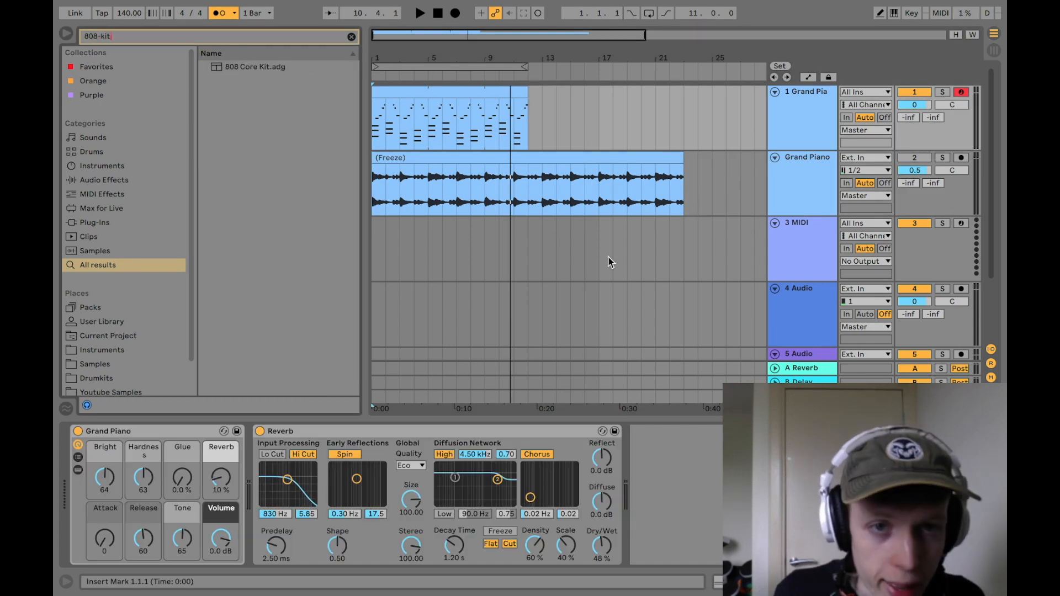
{"action": "left_click_drag", "start_coordinate": [249, 70], "coordinate": [752, 239]}
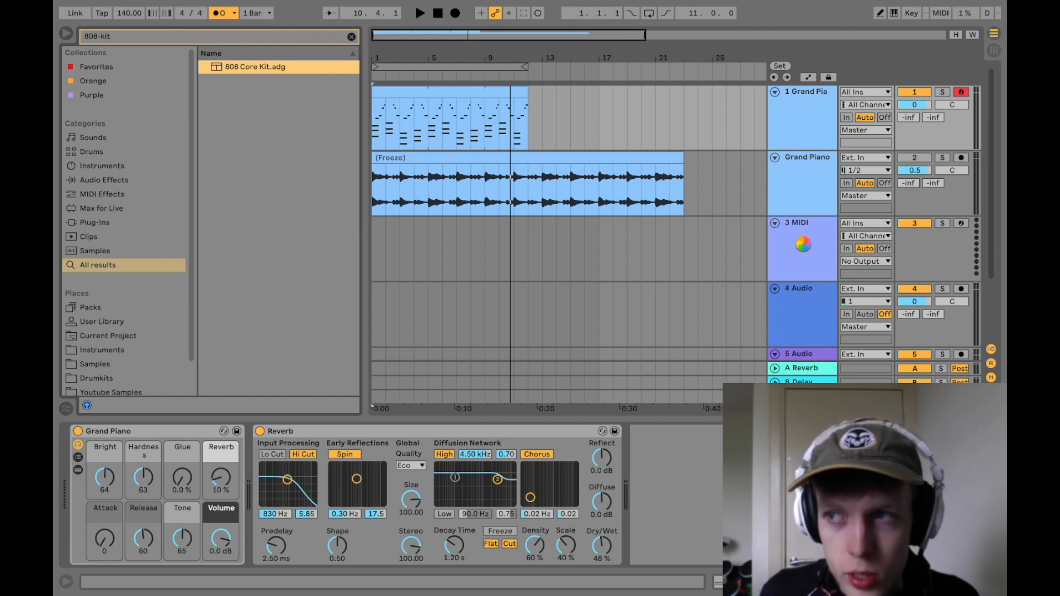
{"action": "key", "text": "Tab"}
{"action": "key", "text": "Tab"}
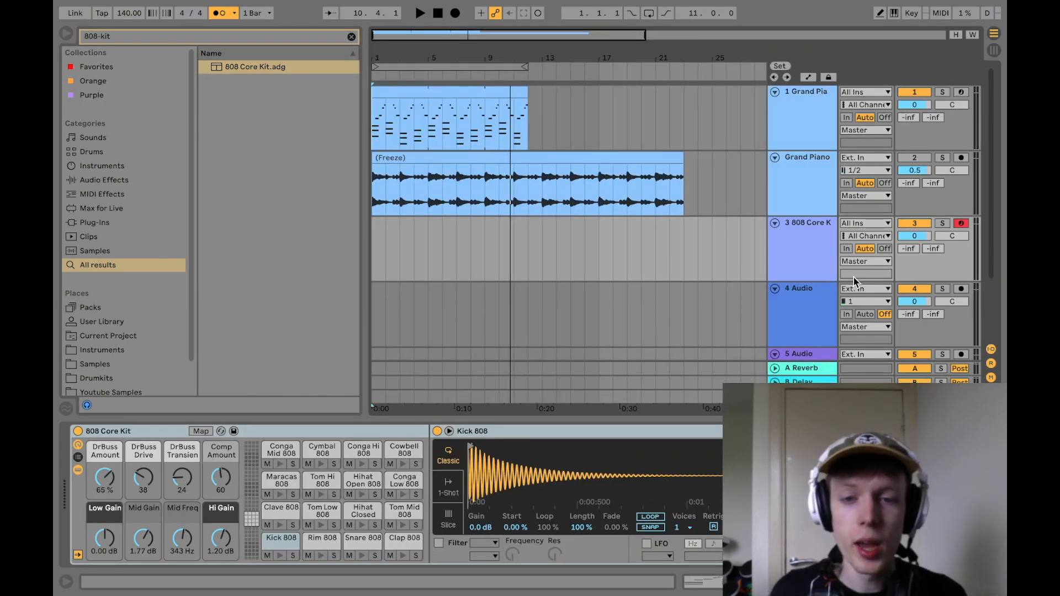
{"action": "key", "text": "super+Tab"}
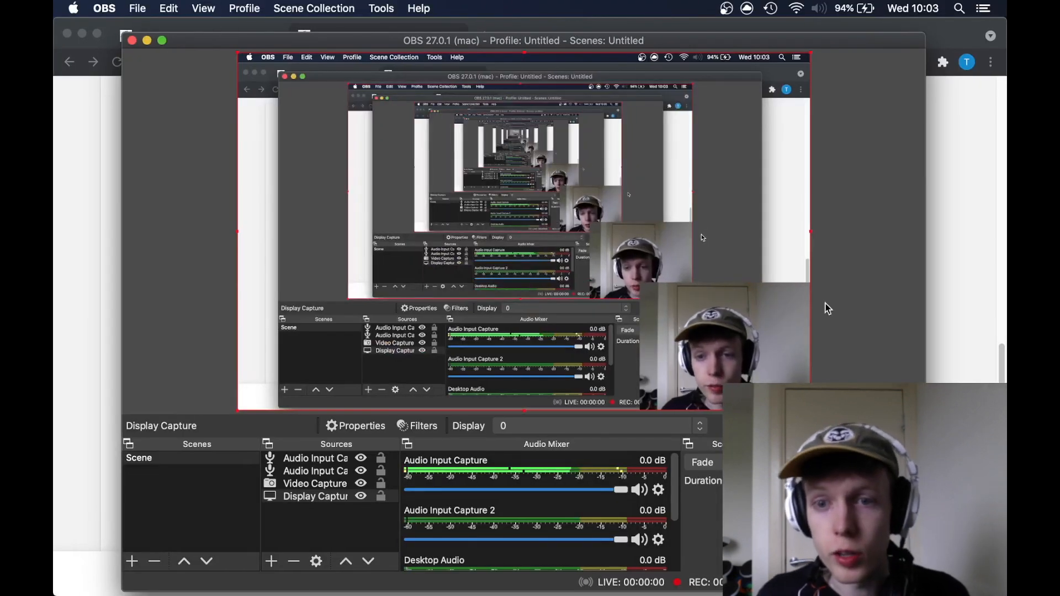
{"action": "key", "text": "super+Tab"}
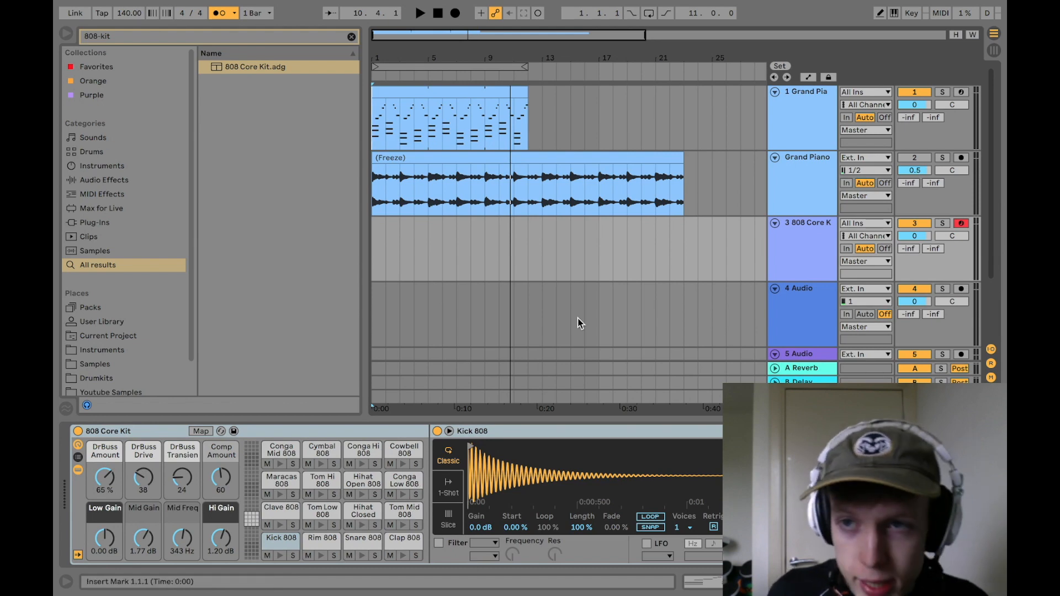
Step: Play the arrangement in the mixer view to check the piano and master levels
{"action": "key", "text": "Tab"}
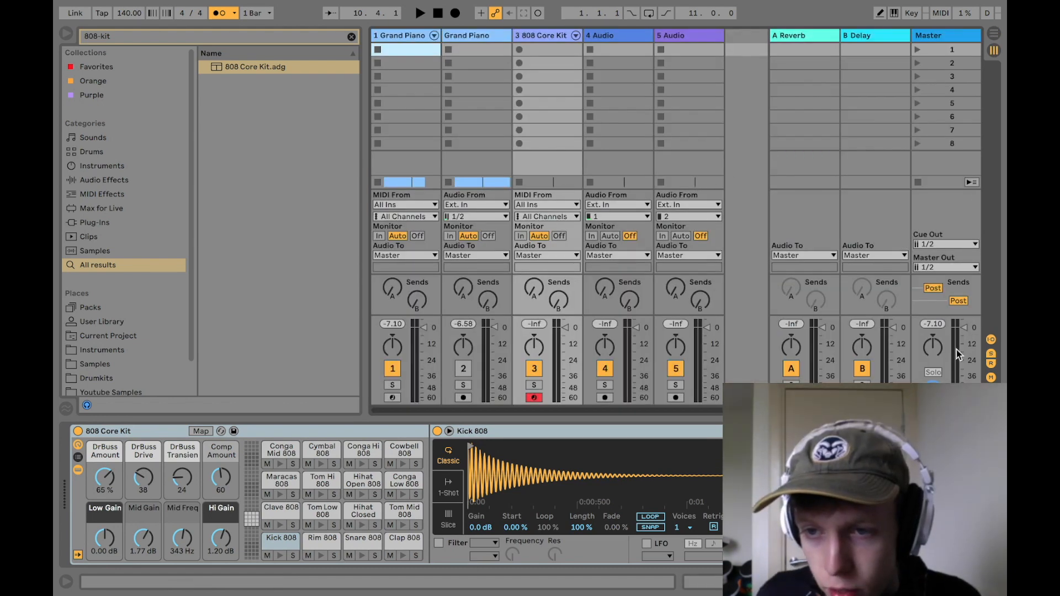
{"action": "key", "text": "space"}
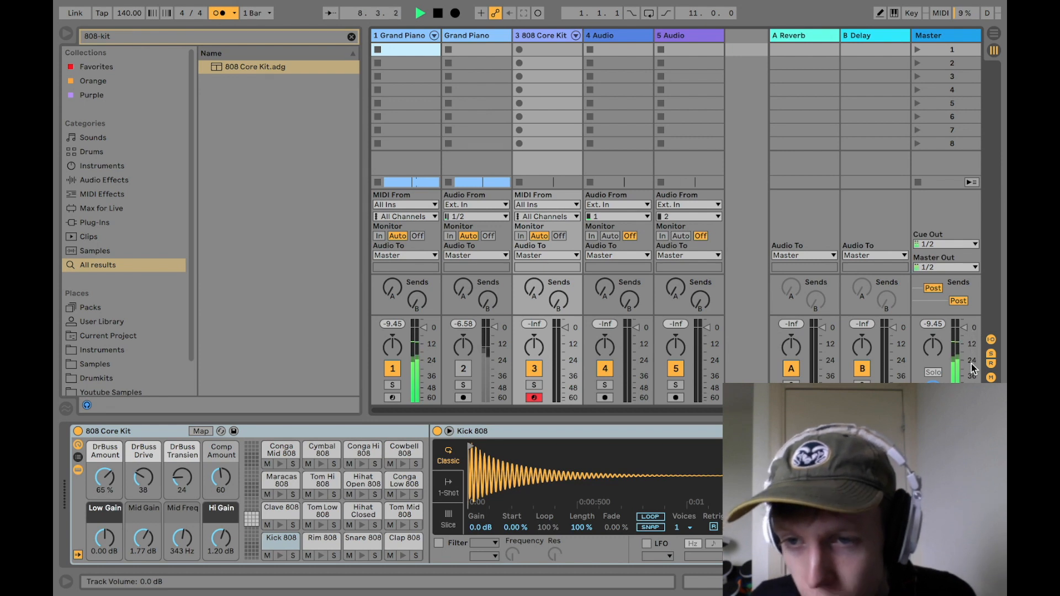
{"action": "key", "text": "space"}
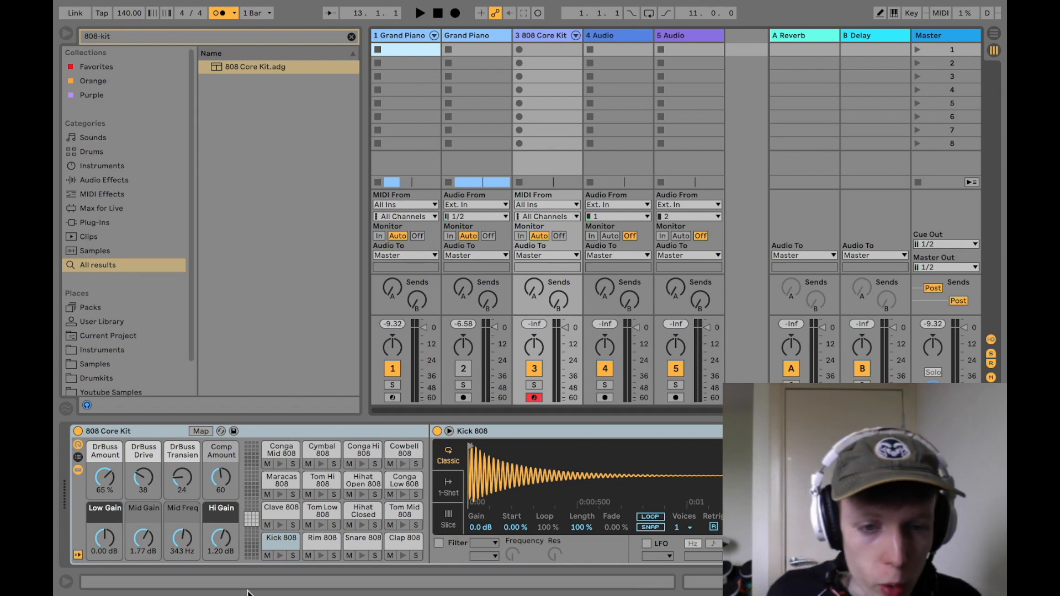
Step: Audition the Kick 808 and Clap 808 pads, reset the master peak level, and select the Snare 808 pad
{"action": "left_click", "coordinate": [280, 555]}
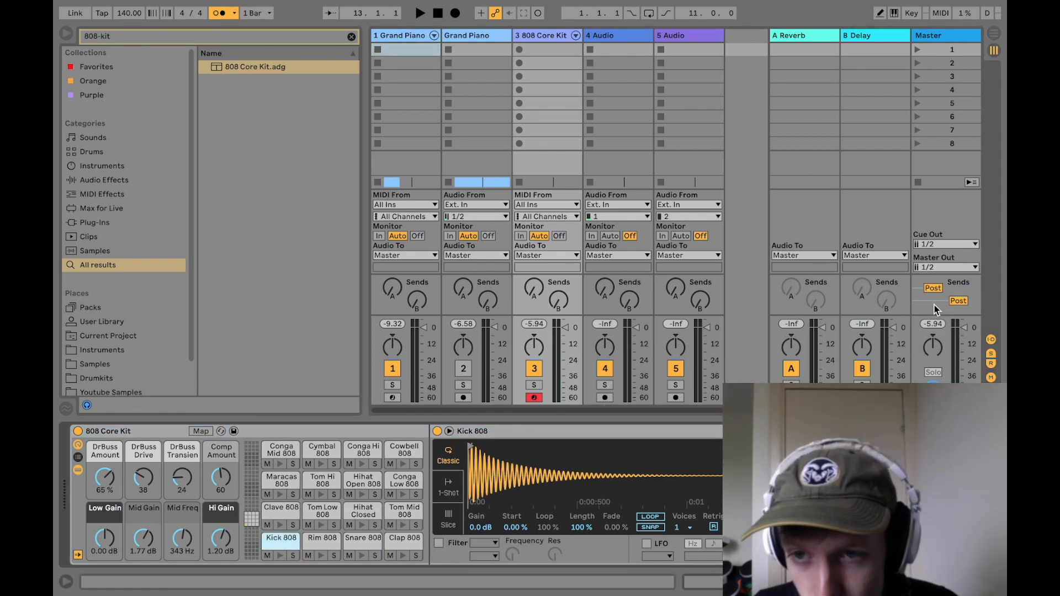
{"action": "left_click", "coordinate": [402, 554]}
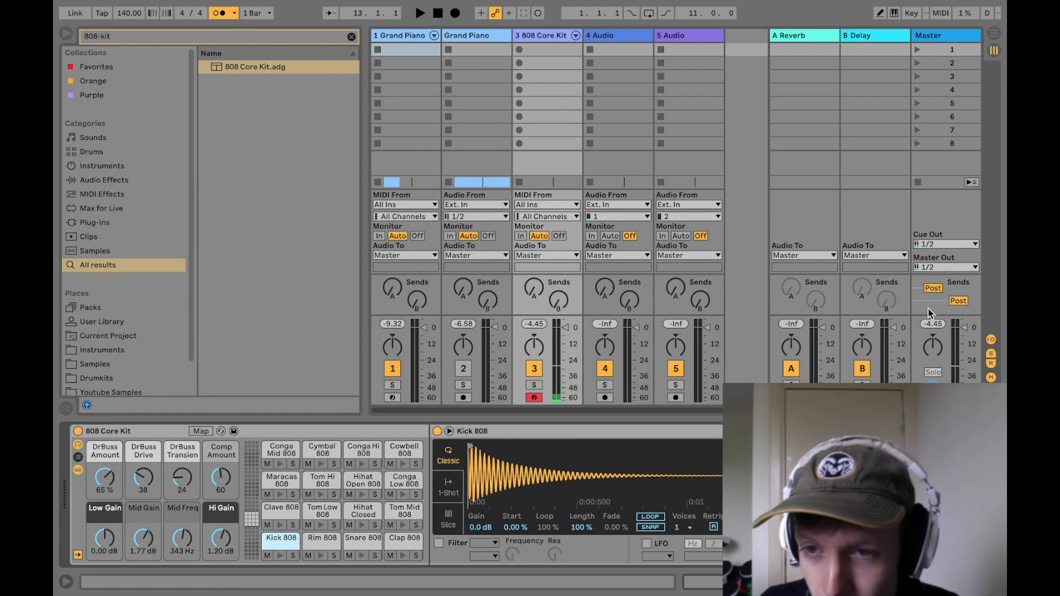
{"action": "left_click", "coordinate": [404, 539]}
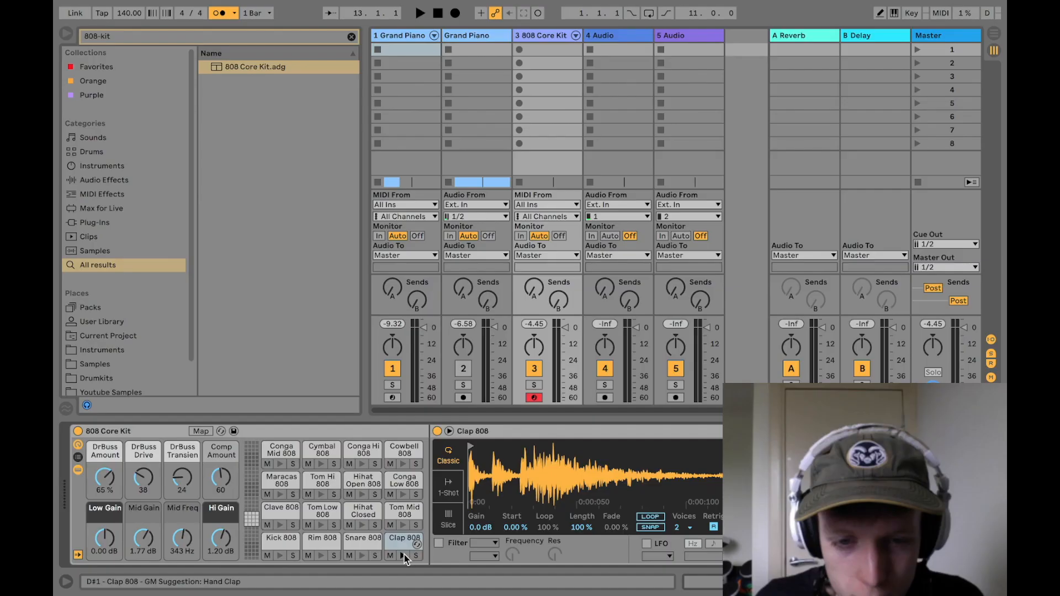
{"action": "left_click", "coordinate": [404, 554]}
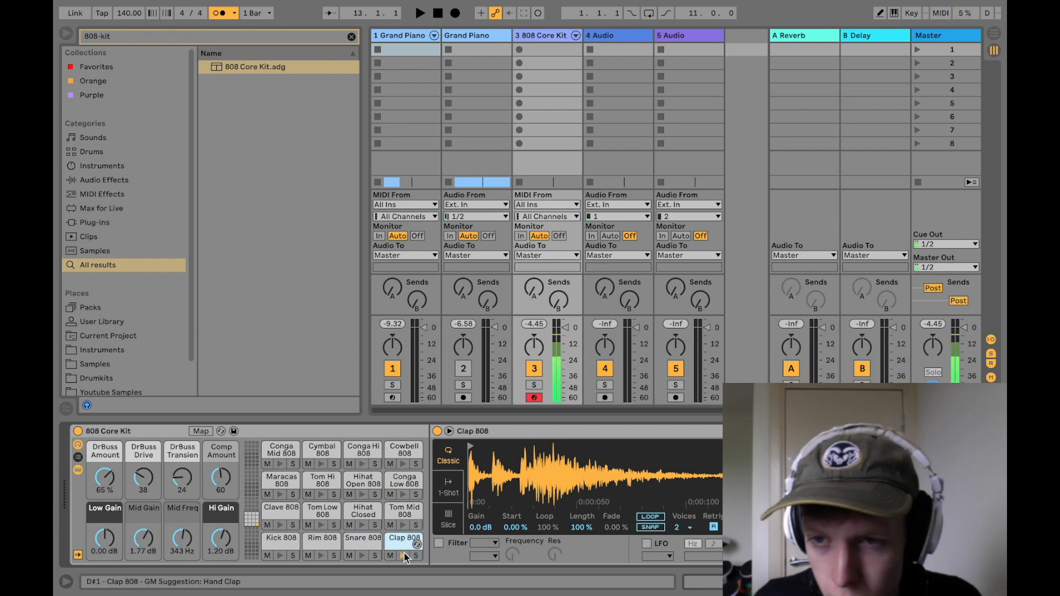
{"action": "left_click", "coordinate": [933, 323]}
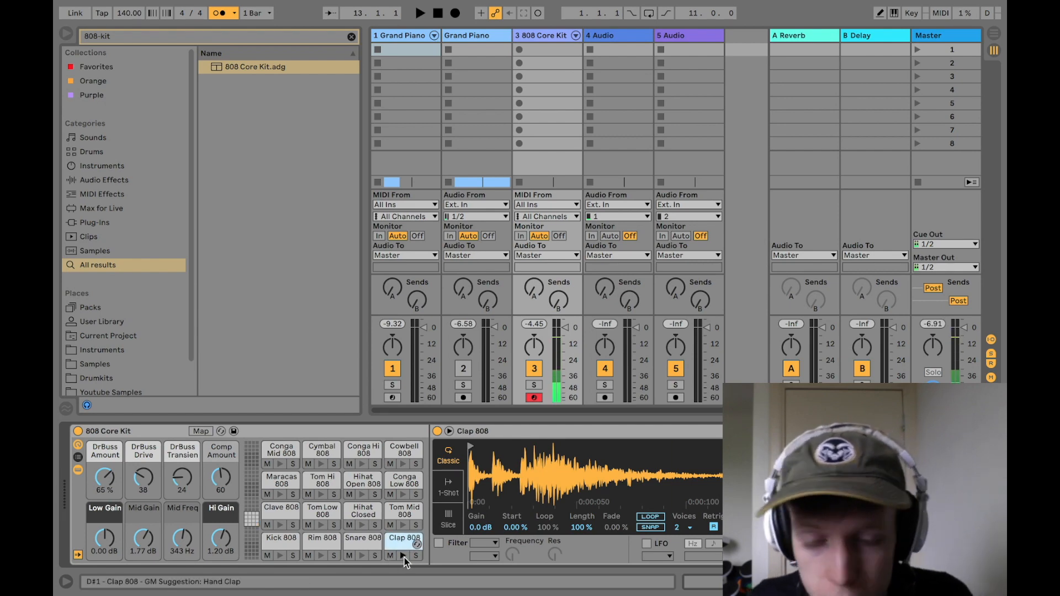
{"action": "left_click", "coordinate": [368, 546]}
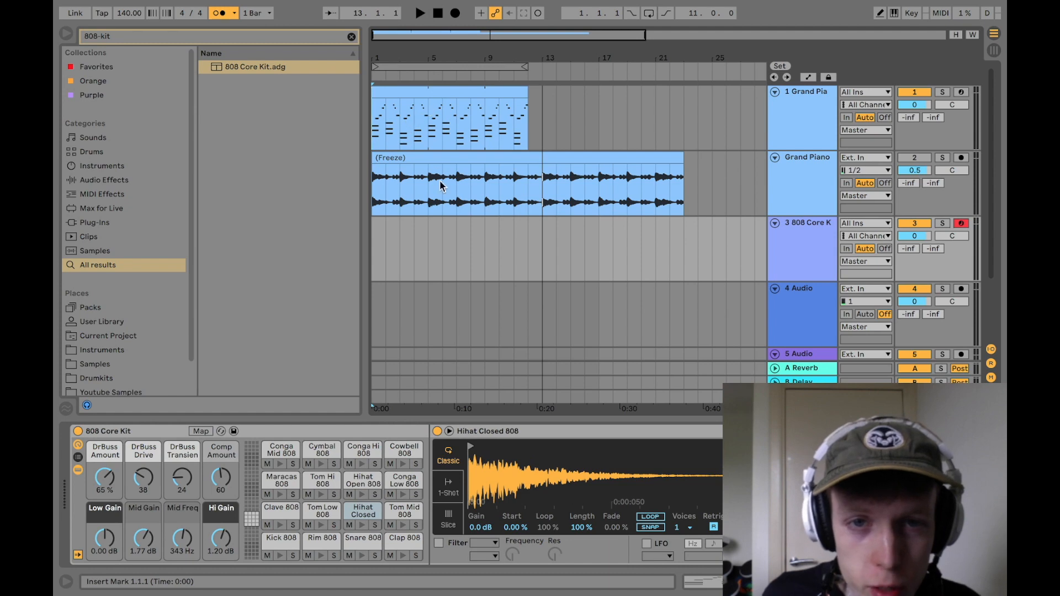
Step: Create a four-bar MIDI clip at bar 5 on the 808 Core Kit track and play it
{"action": "left_click", "coordinate": [403, 104]}
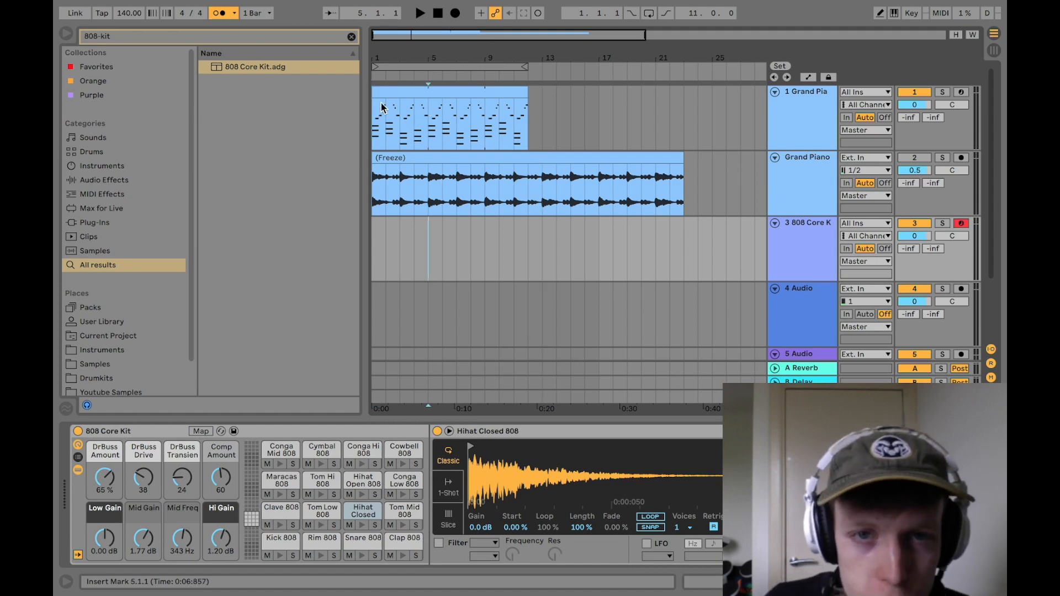
{"action": "double_click", "coordinate": [431, 241]}
{"action": "key", "text": "space"}
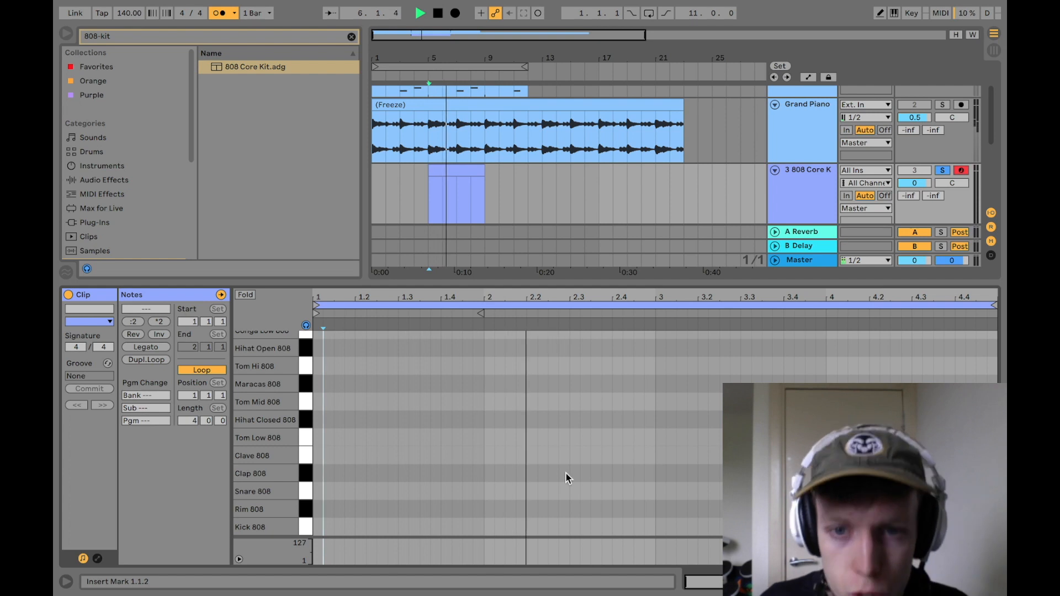
{"action": "key", "text": "space"}
Step: Draw Hihat Closed 808 hits on every eighth note of the first bar, duplicate them across all four bars, and play the clip
{"action": "key", "text": "b"}
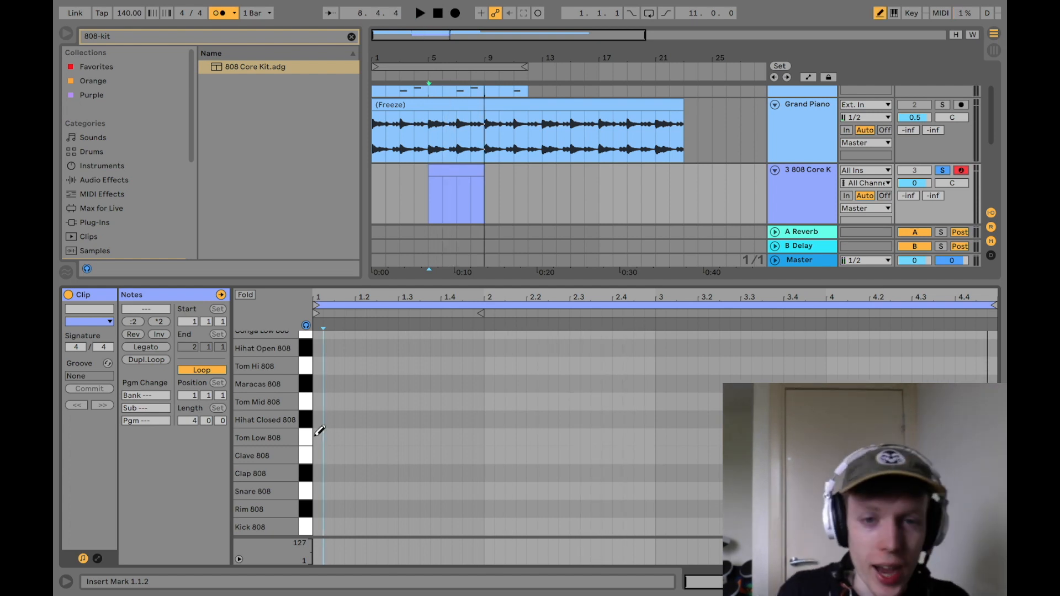
{"action": "left_click", "coordinate": [319, 420]}
{"action": "left_click", "coordinate": [339, 420]}
{"action": "left_click_drag", "start_coordinate": [361, 407], "coordinate": [468, 412]}
{"action": "key", "text": "b"}
{"action": "key", "text": "ctrl+d"}
{"action": "key", "text": "ctrl+d"}
{"action": "key", "text": "ctrl+d"}
{"action": "key", "text": "space"}
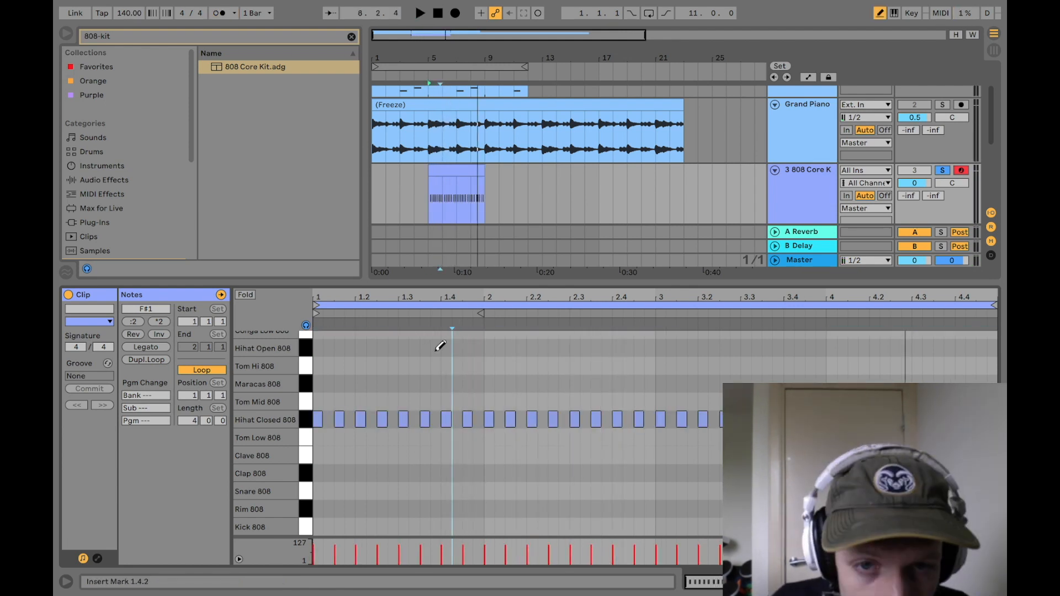
Step: Draw Clap 808 hits on beat 3 of every bar in the drum clip and play the pattern
{"action": "left_click", "coordinate": [403, 474]}
{"action": "left_click", "coordinate": [574, 473]}
{"action": "left_click", "coordinate": [745, 474]}
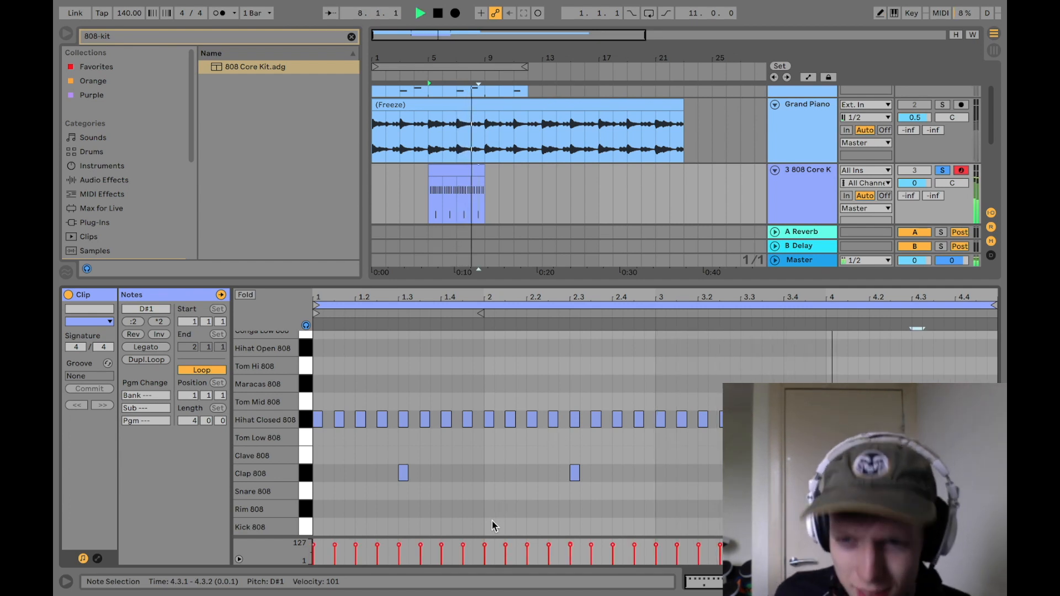
{"action": "left_click", "coordinate": [489, 493]}
{"action": "key", "text": "b"}
{"action": "key", "text": "space"}
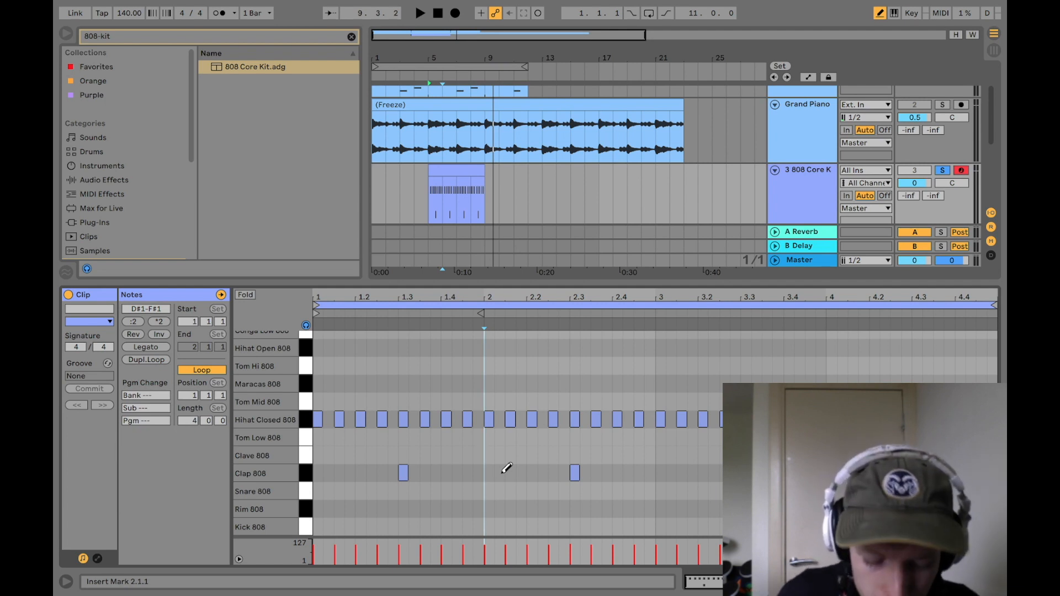
Step: Add Snare 808 hits at 1.4.3 and 2.2.1 in the drum clip while playing it
{"action": "left_click", "coordinate": [469, 490]}
{"action": "key", "text": "space"}
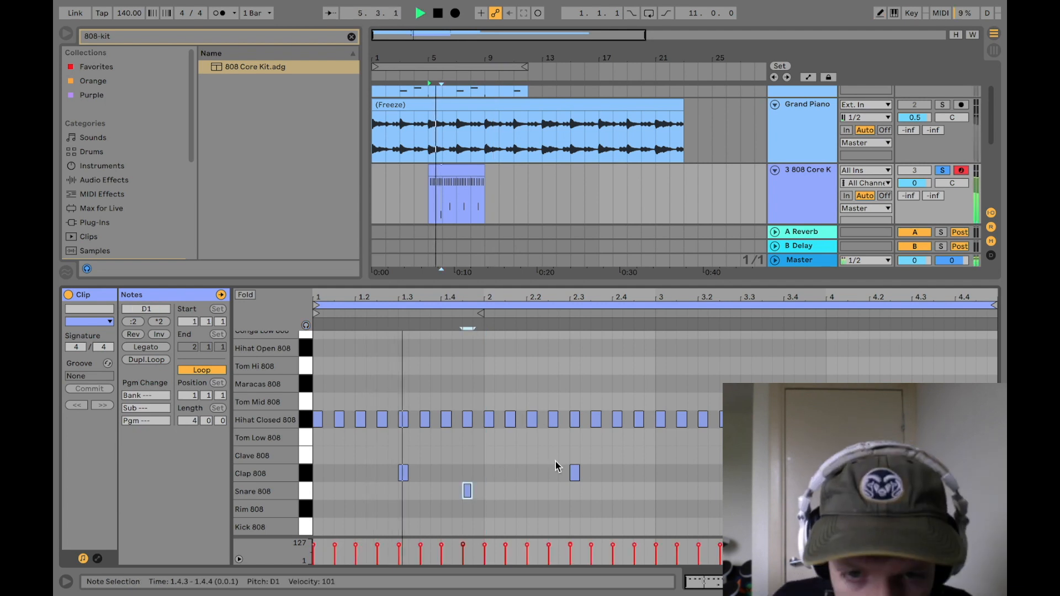
{"action": "left_click", "coordinate": [532, 491]}
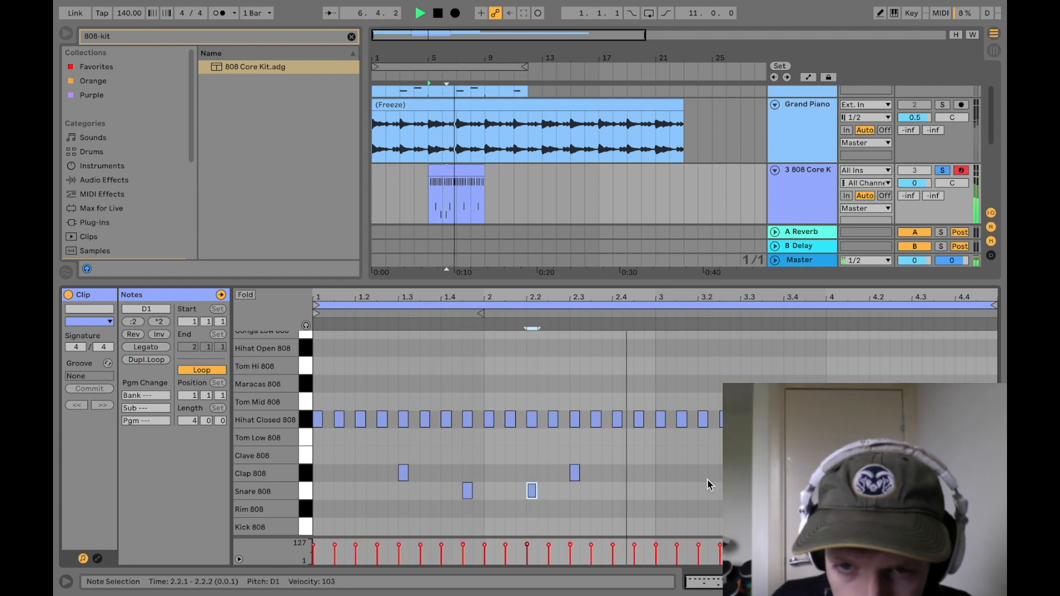
{"action": "key", "text": "b"}
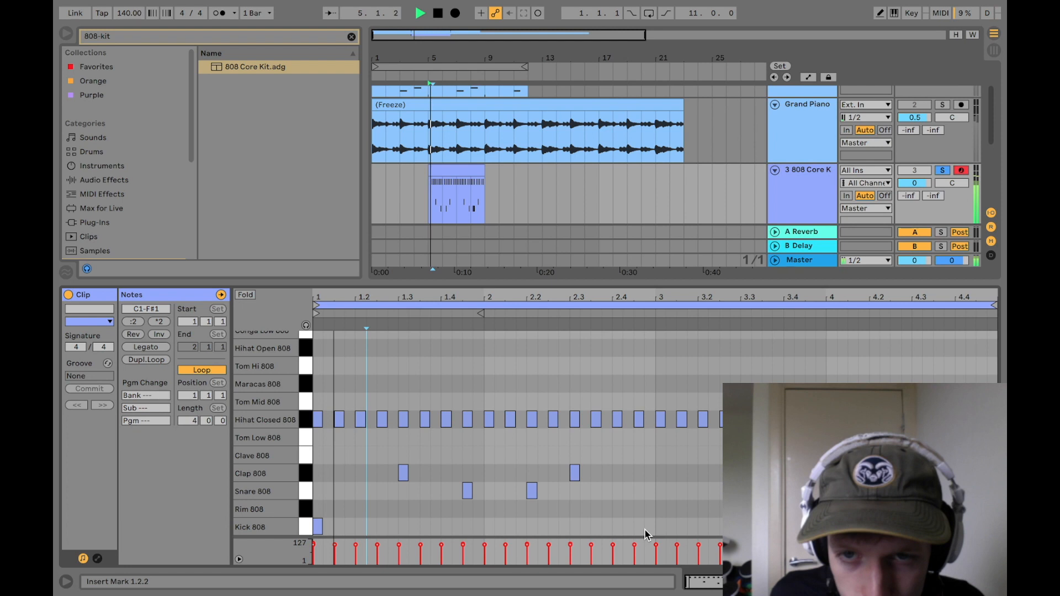
Step: Draw Kick 808 hits at the start of bars 1 and 3 and on beat 4 of bar 2
{"action": "key", "text": "b"}
{"action": "left_click", "coordinate": [661, 527]}
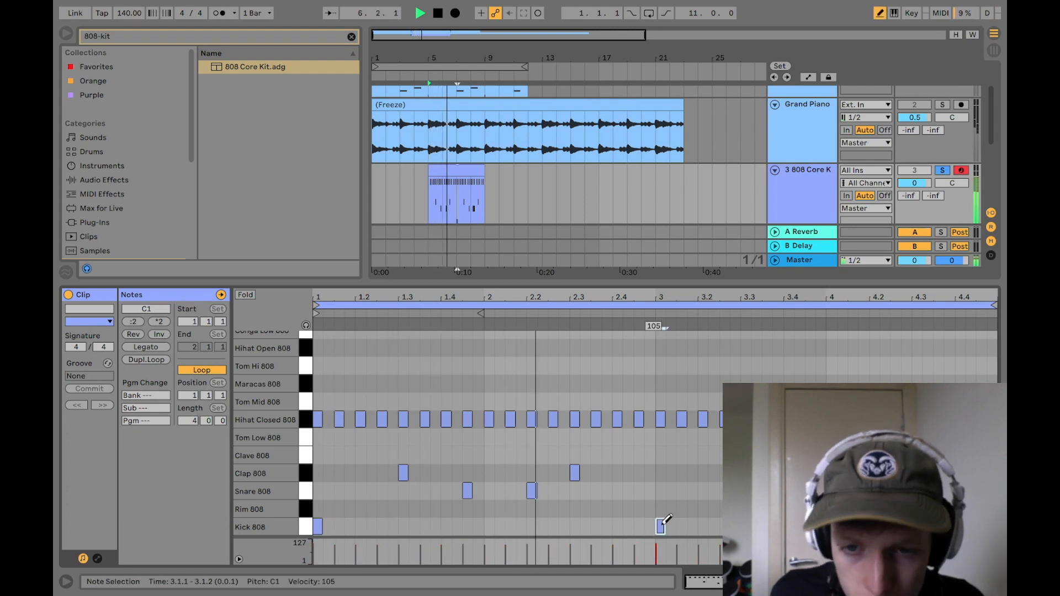
{"action": "key", "text": "b"}
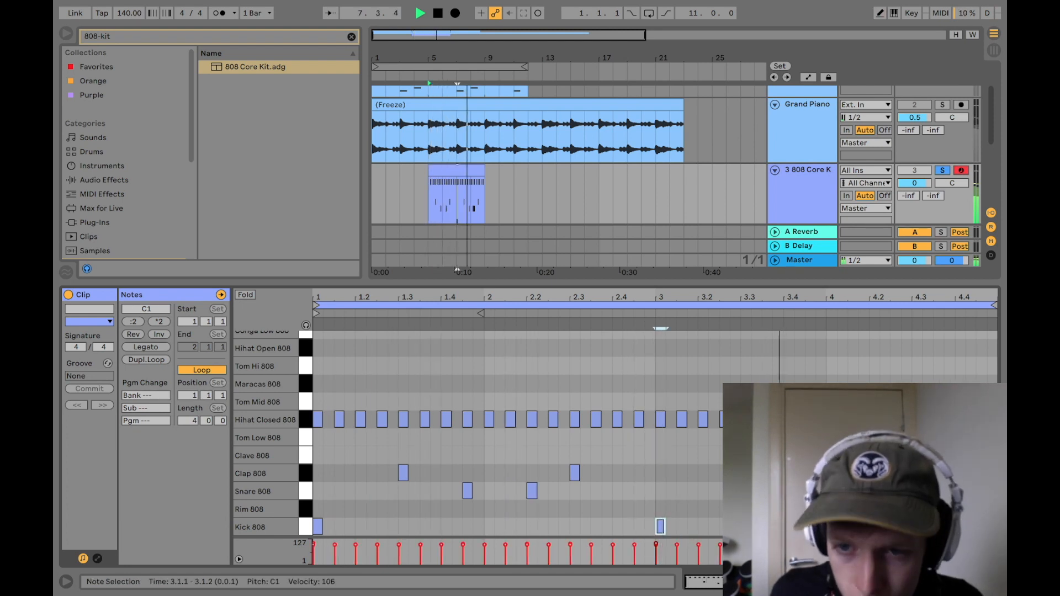
{"action": "left_click", "coordinate": [772, 502]}
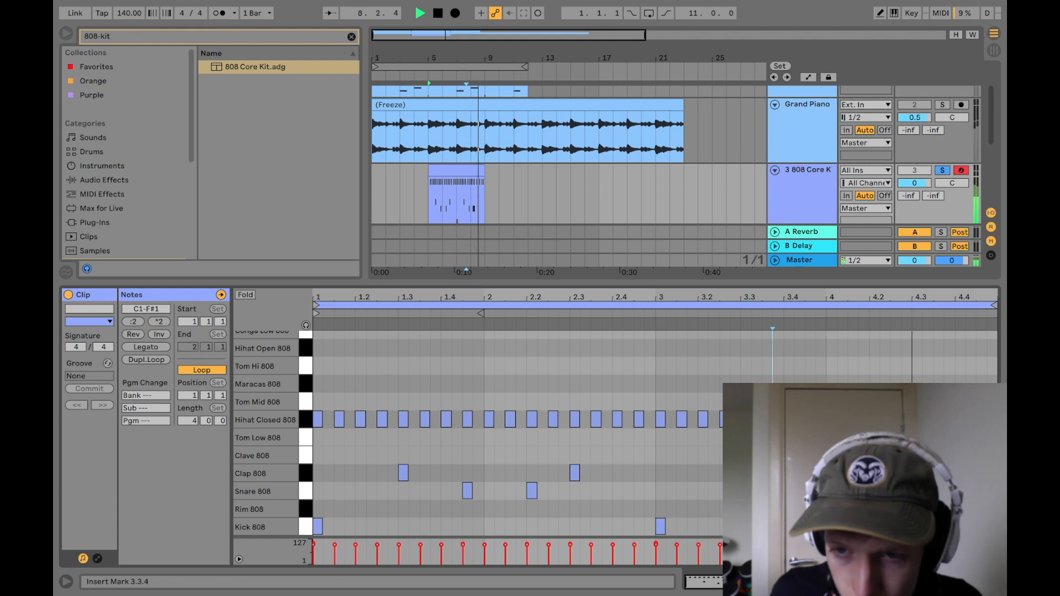
{"action": "double_click", "coordinate": [617, 527]}
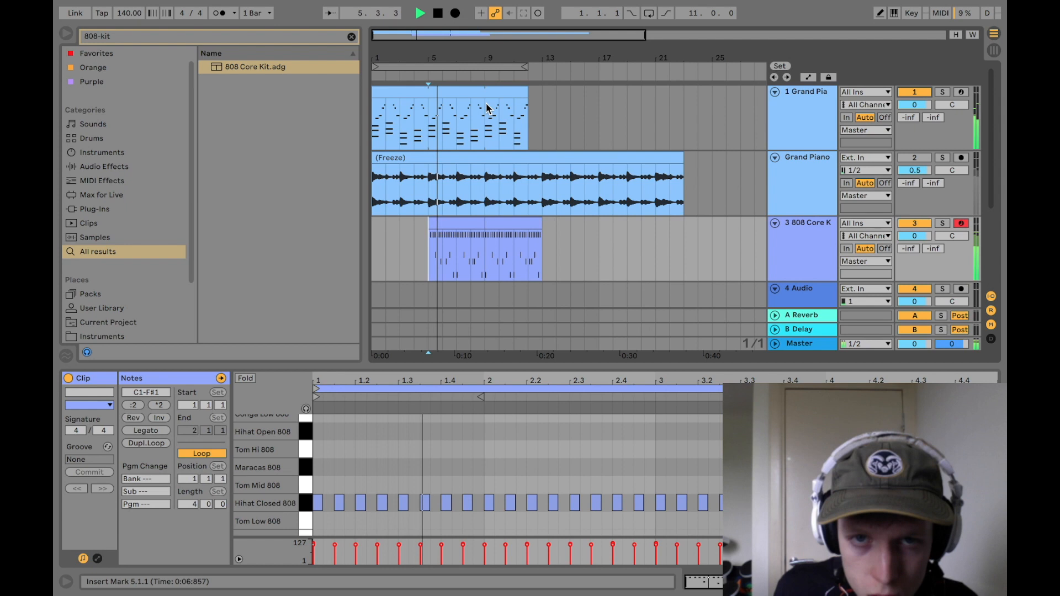
Step: Select bars 5 to 9 of the Grand Piano MIDI clip and open its notes for editing
{"action": "left_click", "coordinate": [430, 131]}
{"action": "left_click_drag", "start_coordinate": [430, 132], "coordinate": [487, 118]}
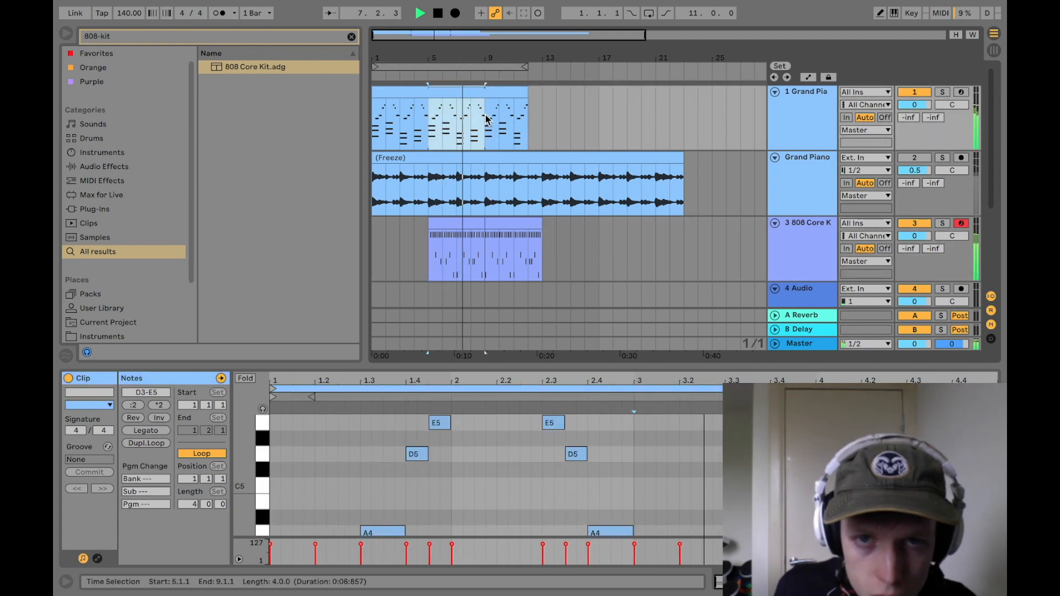
{"action": "left_click", "coordinate": [440, 88]}
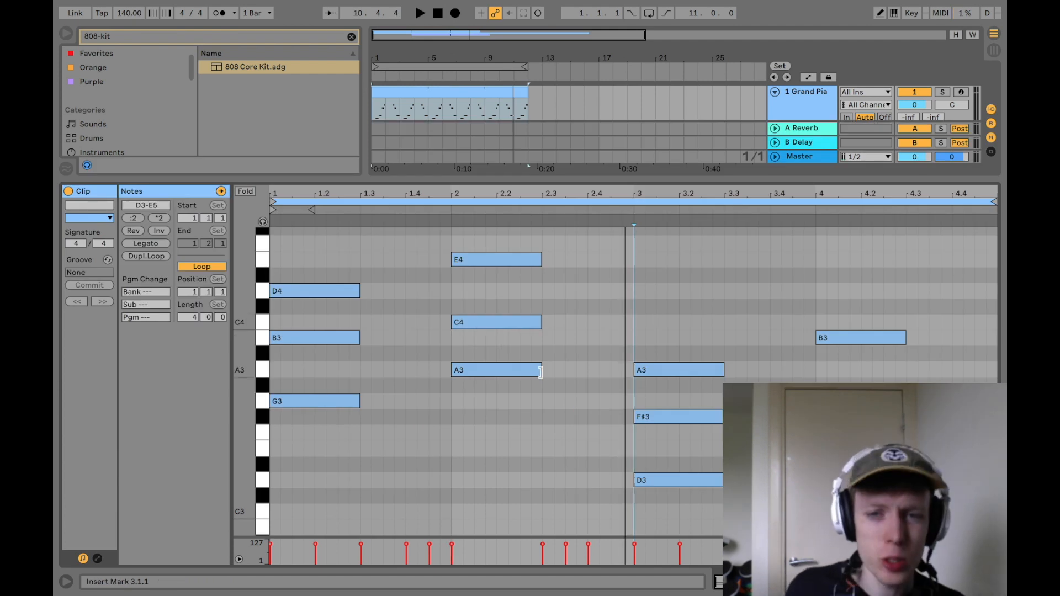
Step: Lower the first chord's G3 note one octave to G2 and play the clip
{"action": "scroll", "coordinate": [326, 400], "scroll_direction": "down", "scroll_amount": 3}
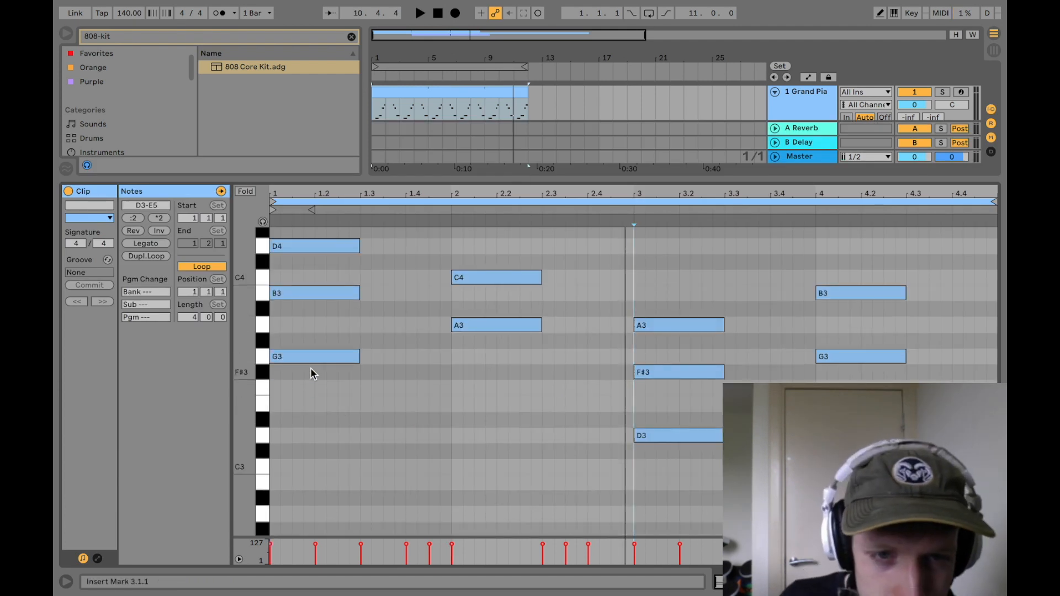
{"action": "left_click_drag", "start_coordinate": [308, 363], "coordinate": [312, 479]}
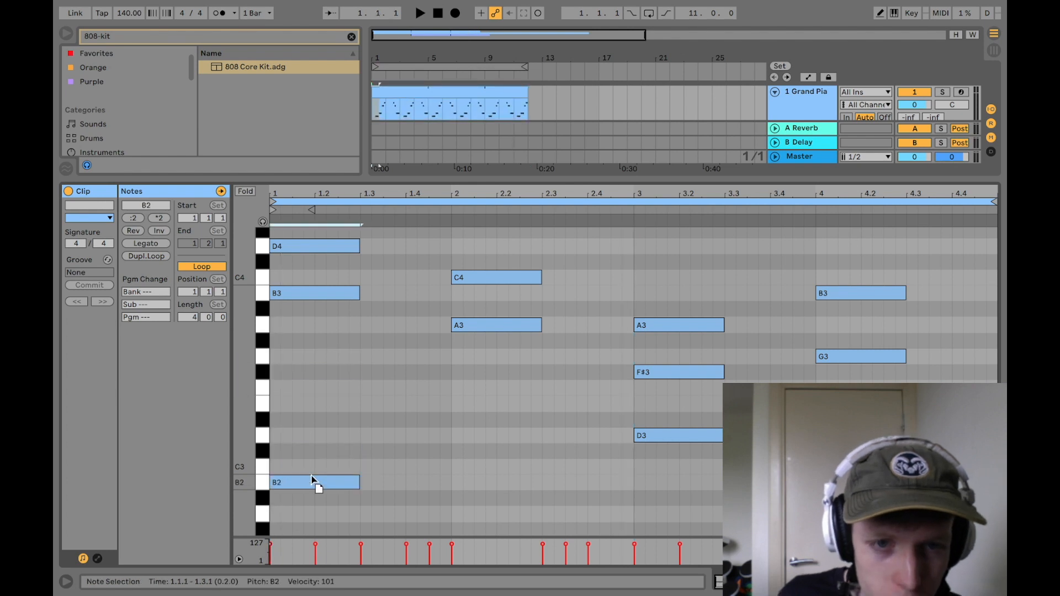
{"action": "scroll", "coordinate": [279, 385], "scroll_direction": "up", "scroll_amount": 8}
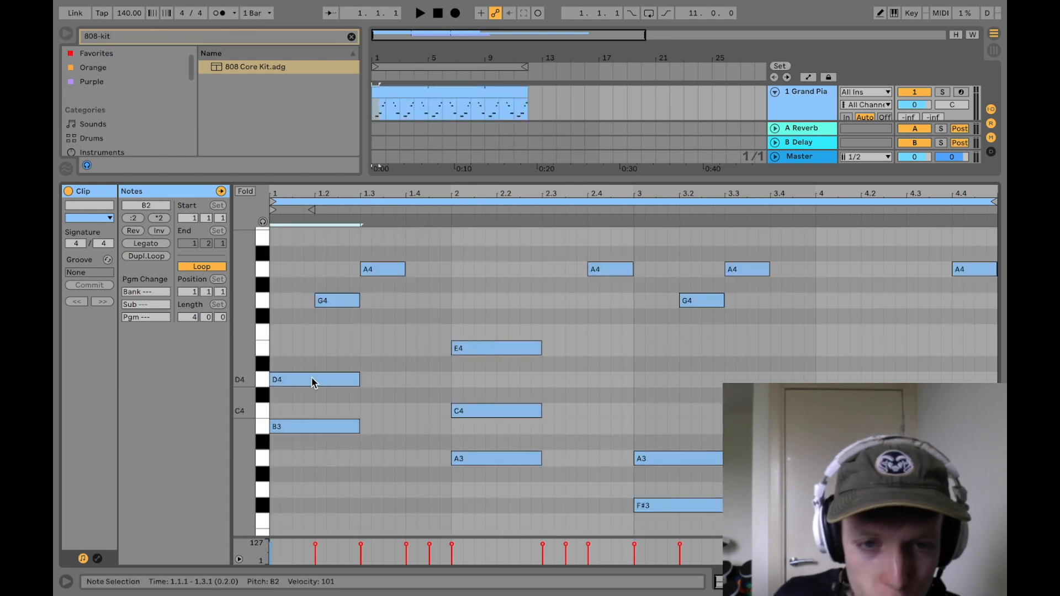
{"action": "scroll", "coordinate": [386, 408], "scroll_direction": "down", "scroll_amount": 12}
{"action": "scroll", "coordinate": [321, 386], "scroll_direction": "up", "scroll_amount": 5}
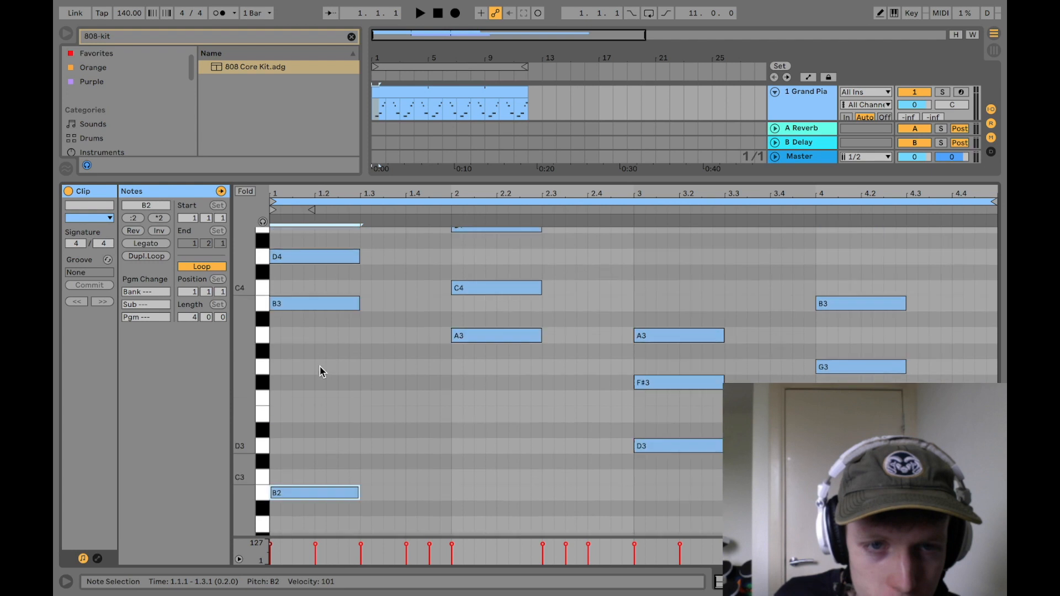
{"action": "scroll", "coordinate": [320, 430], "scroll_direction": "down", "scroll_amount": 5}
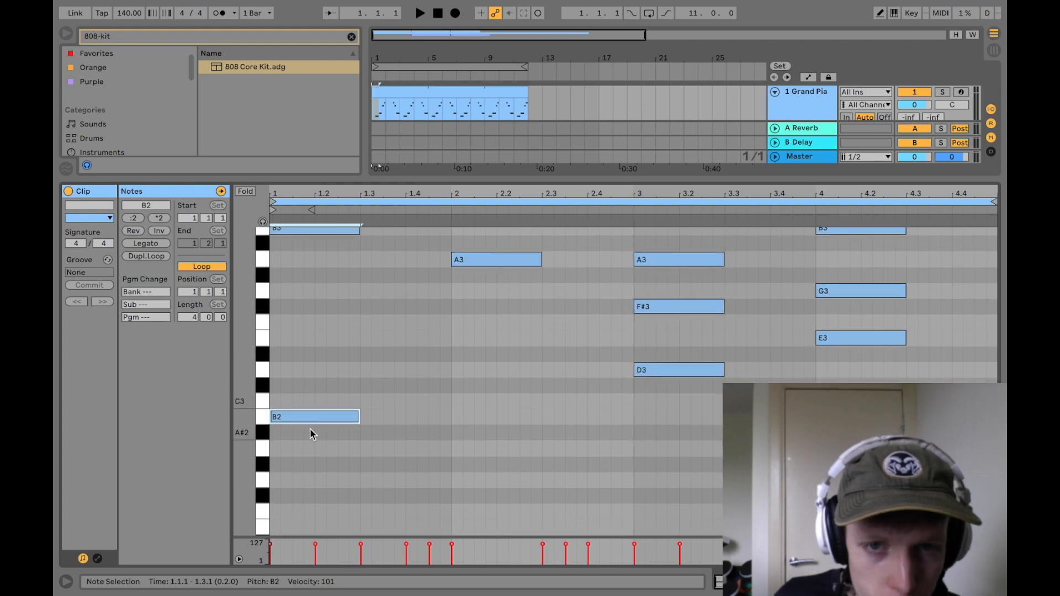
{"action": "mouse_move", "coordinate": [312, 418]}
{"action": "left_mouse_down"}
{"action": "mouse_move", "coordinate": [328, 289]}
{"action": "mouse_move", "coordinate": [317, 348]}
{"action": "mouse_move", "coordinate": [366, 502]}
{"action": "mouse_move", "coordinate": [348, 502]}
{"action": "mouse_move", "coordinate": [312, 411]}
{"action": "left_mouse_up"}
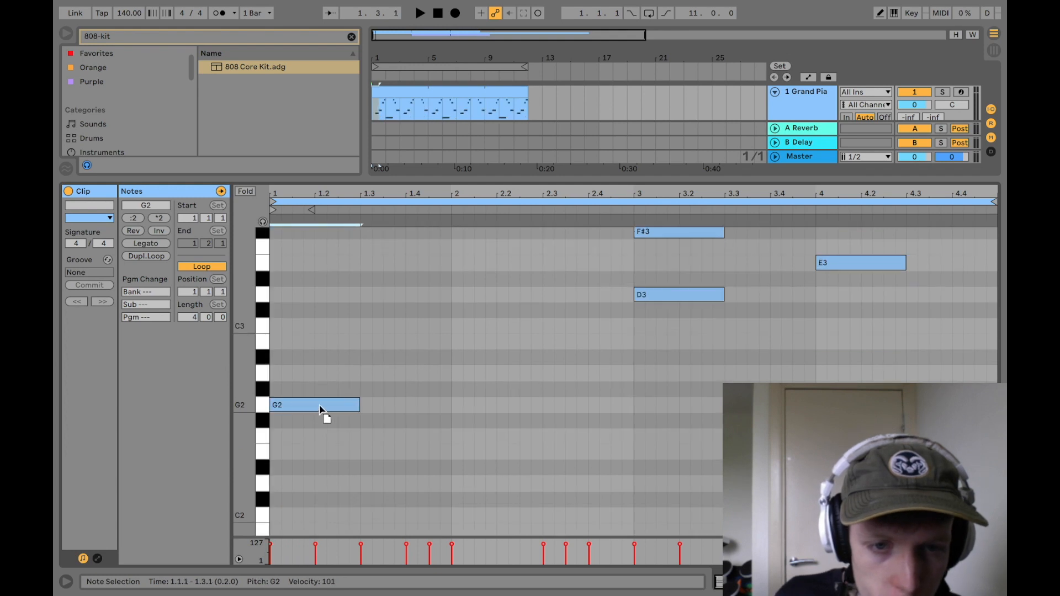
{"action": "left_click", "coordinate": [353, 452]}
{"action": "scroll", "coordinate": [371, 459], "scroll_direction": "up", "scroll_amount": 8}
{"action": "key", "text": "space"}
Step: Lower the first chord's B3 to B2 and the second chord's C4 to C3, playing the clip to check
{"action": "key", "text": "space"}
{"action": "scroll", "coordinate": [342, 409], "scroll_direction": "down", "scroll_amount": 4}
{"action": "left_click_drag", "start_coordinate": [315, 364], "coordinate": [320, 494]}
{"action": "left_click", "coordinate": [360, 414]}
{"action": "key", "text": "space"}
{"action": "scroll", "coordinate": [359, 412], "scroll_direction": "up", "scroll_amount": 3}
{"action": "key", "text": "space"}
{"action": "scroll", "coordinate": [359, 412], "scroll_direction": "down", "scroll_amount": 3}
{"action": "left_click_drag", "start_coordinate": [479, 292], "coordinate": [473, 425]}
{"action": "scroll", "coordinate": [477, 398], "scroll_direction": "up", "scroll_amount": 2}
{"action": "key", "text": "space"}
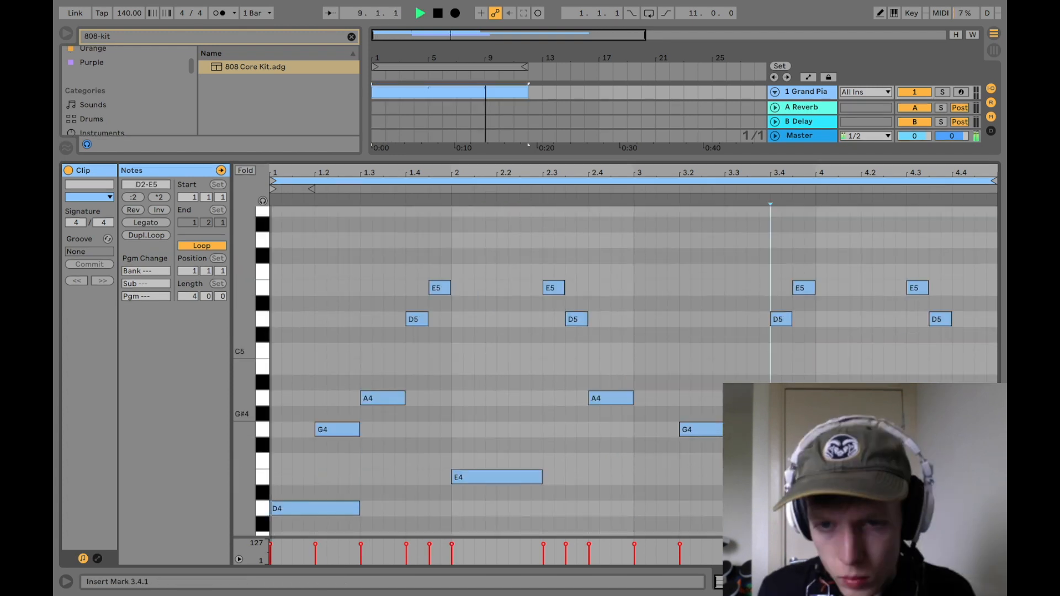
Step: Shorten the last A4 melody note to end at 4.4.3 and add a G4 from there to the clip's end
{"action": "left_click", "coordinate": [973, 398]}
{"action": "left_click_drag", "start_coordinate": [996, 398], "coordinate": [974, 398]}
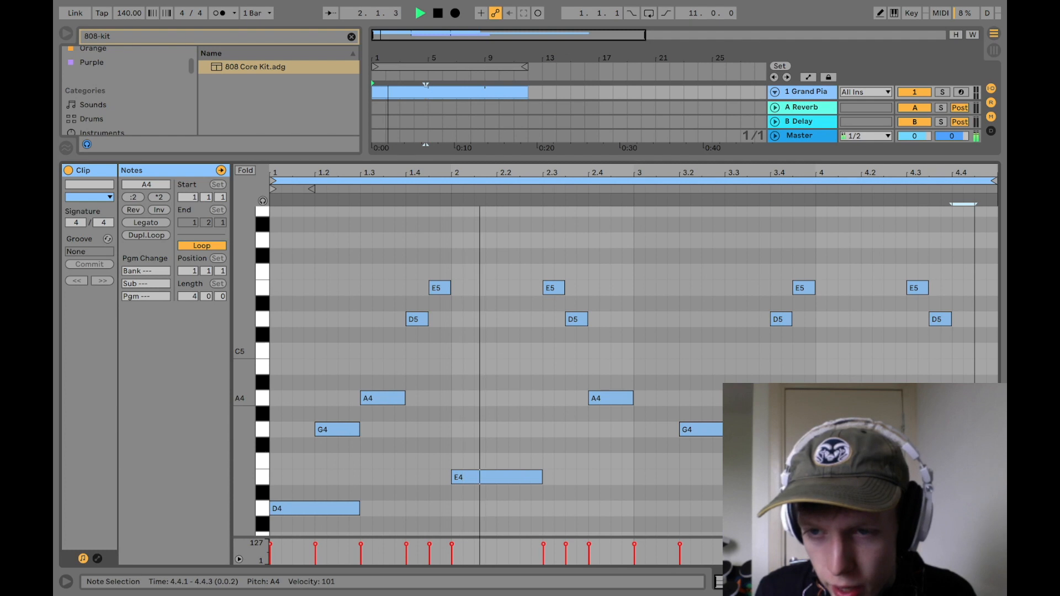
{"action": "left_click", "coordinate": [975, 429]}
{"action": "double_click", "coordinate": [975, 429]}
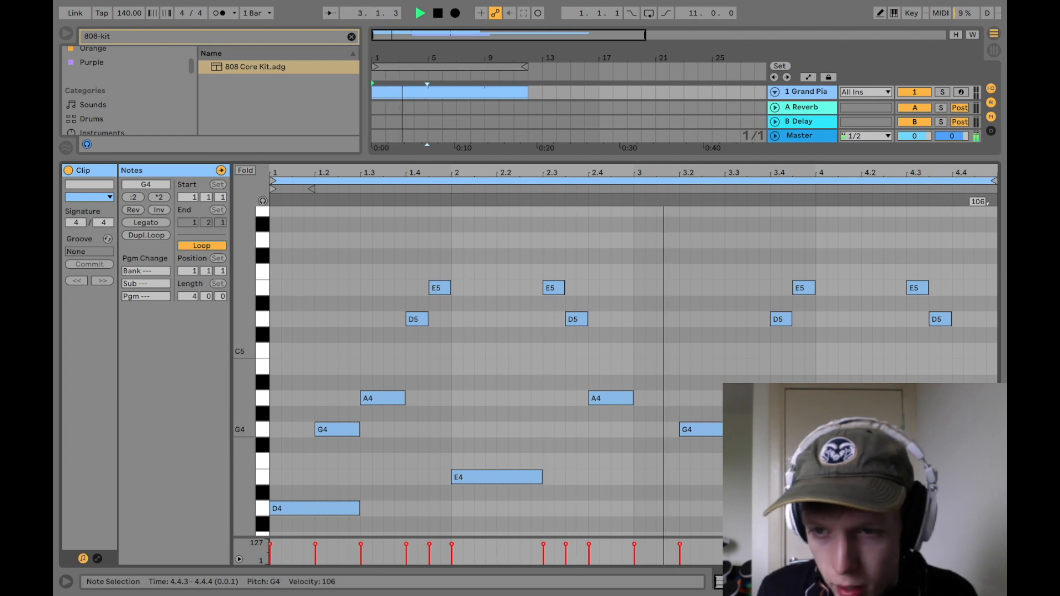
{"action": "left_click_drag", "start_coordinate": [985, 430], "coordinate": [991, 430]}
{"action": "left_click", "coordinate": [987, 441]}
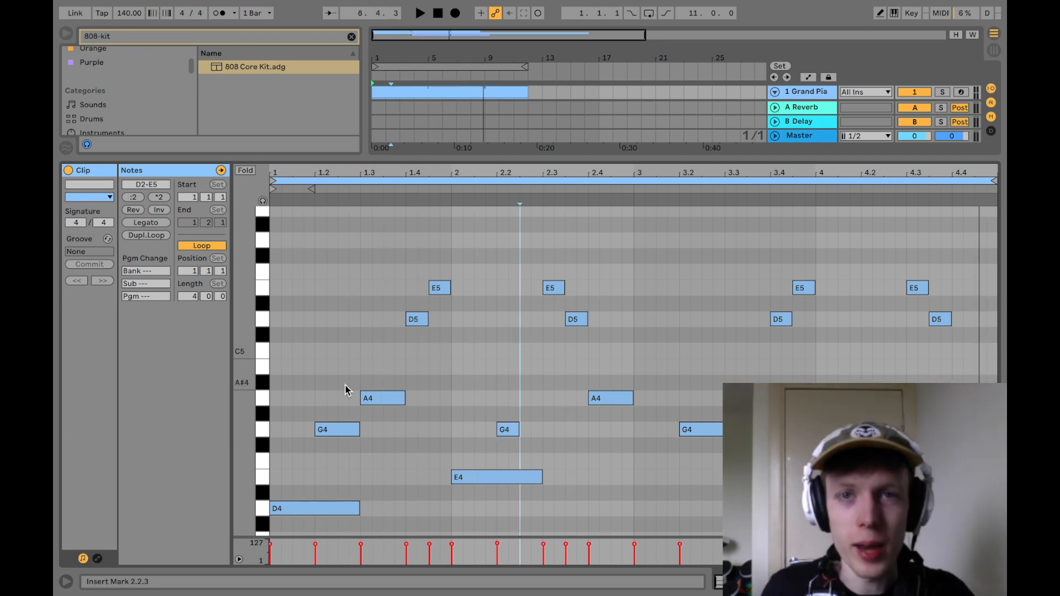
Step: Examine the chord voicings and melody notes across the piano clip's full pitch range
{"action": "scroll", "coordinate": [345, 385], "scroll_direction": "down", "scroll_amount": 5}
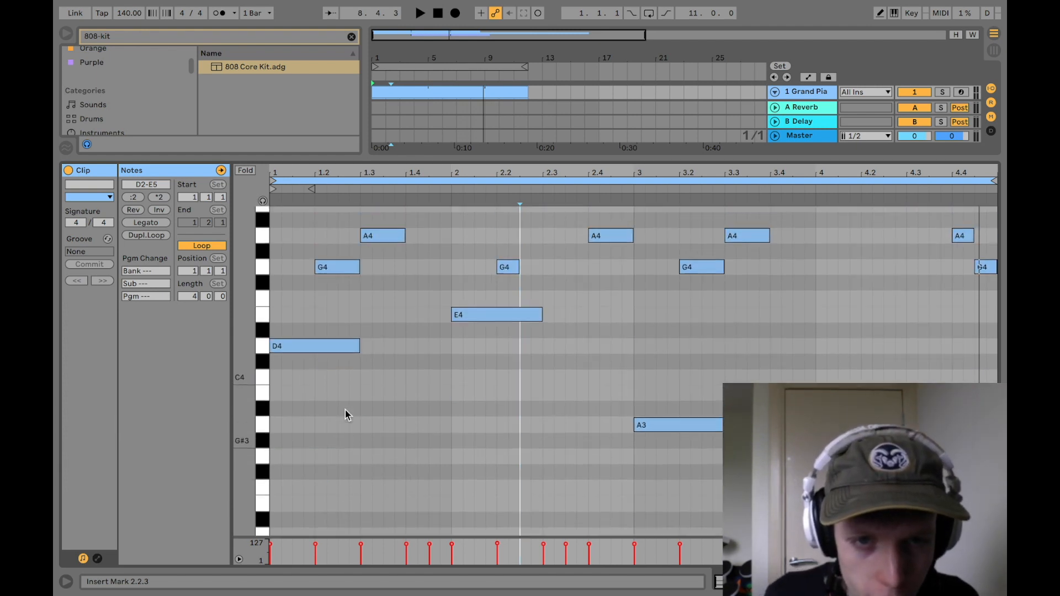
{"action": "scroll", "coordinate": [345, 409], "scroll_direction": "up", "scroll_amount": 2}
{"action": "scroll", "coordinate": [337, 381], "scroll_direction": "down", "scroll_amount": 5}
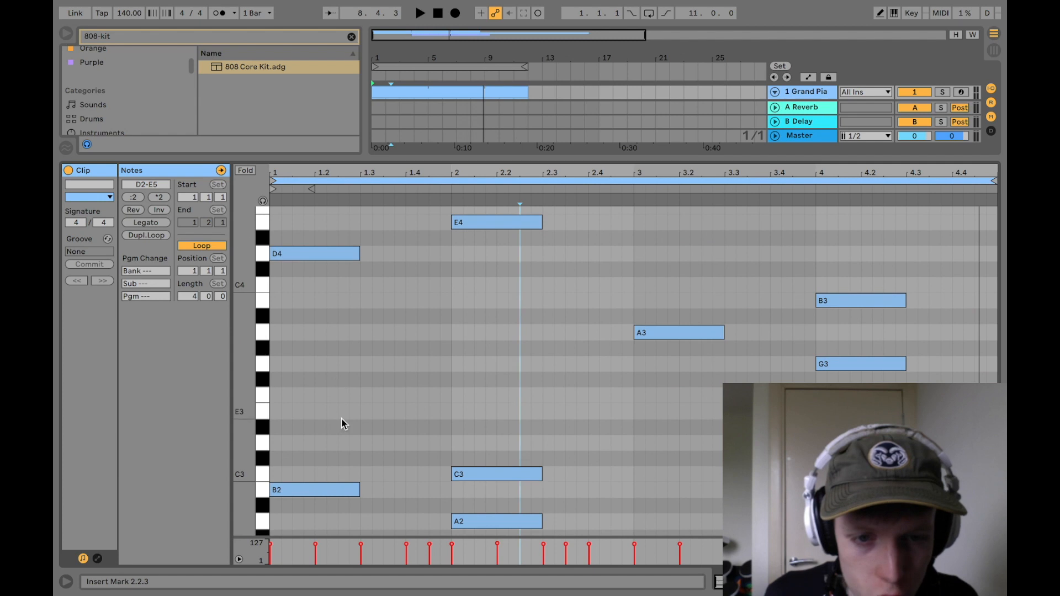
{"action": "scroll", "coordinate": [338, 397], "scroll_direction": "down", "scroll_amount": 3}
{"action": "scroll", "coordinate": [345, 473], "scroll_direction": "up", "scroll_amount": 1}
{"action": "scroll", "coordinate": [345, 473], "scroll_direction": "up", "scroll_amount": 10}
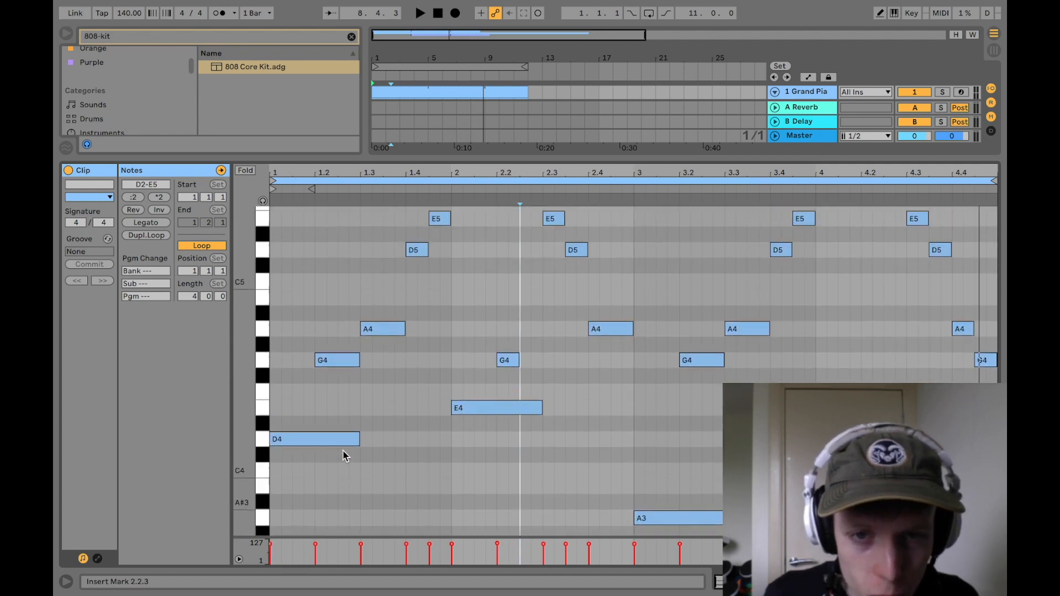
{"action": "scroll", "coordinate": [344, 455], "scroll_direction": "up", "scroll_amount": 1}
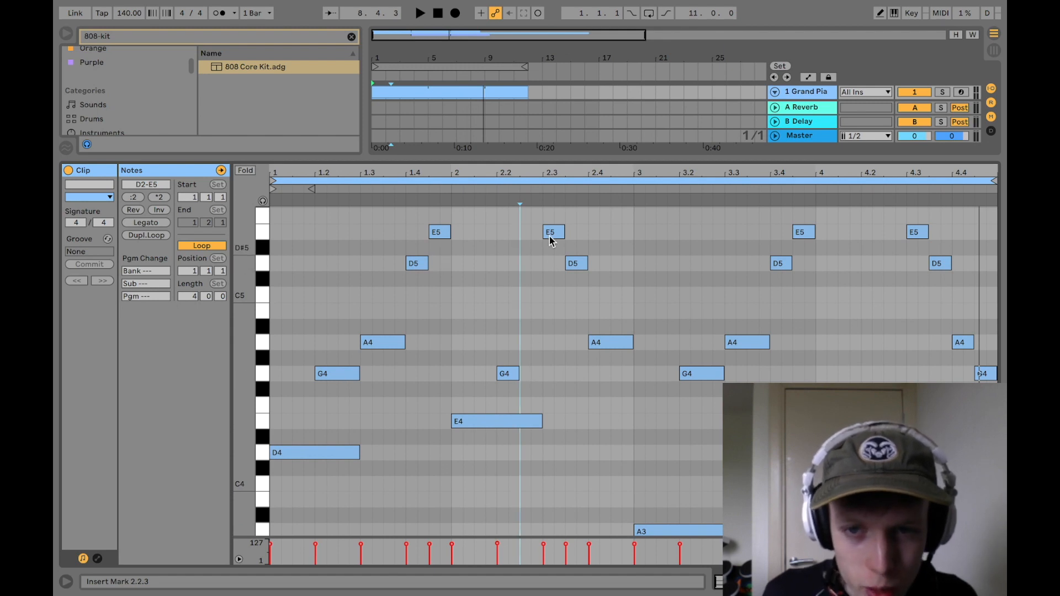
{"action": "scroll", "coordinate": [687, 389], "scroll_direction": "up", "scroll_amount": 1}
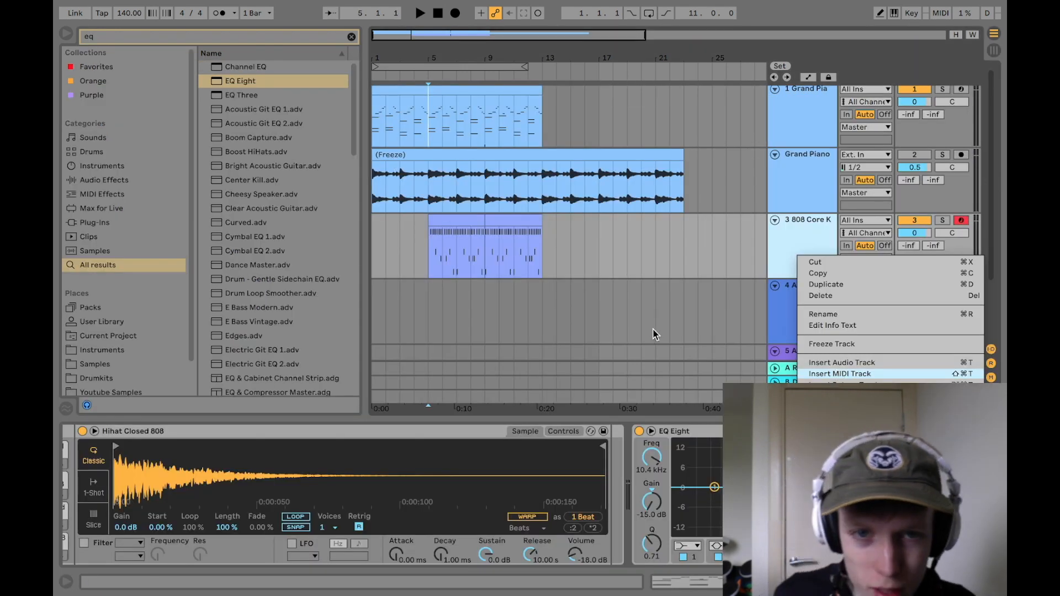
Step: Search the browser for "pan flu" and load Pan Flute Winds.adv onto the new MIDI track
{"action": "key", "text": "Return"}
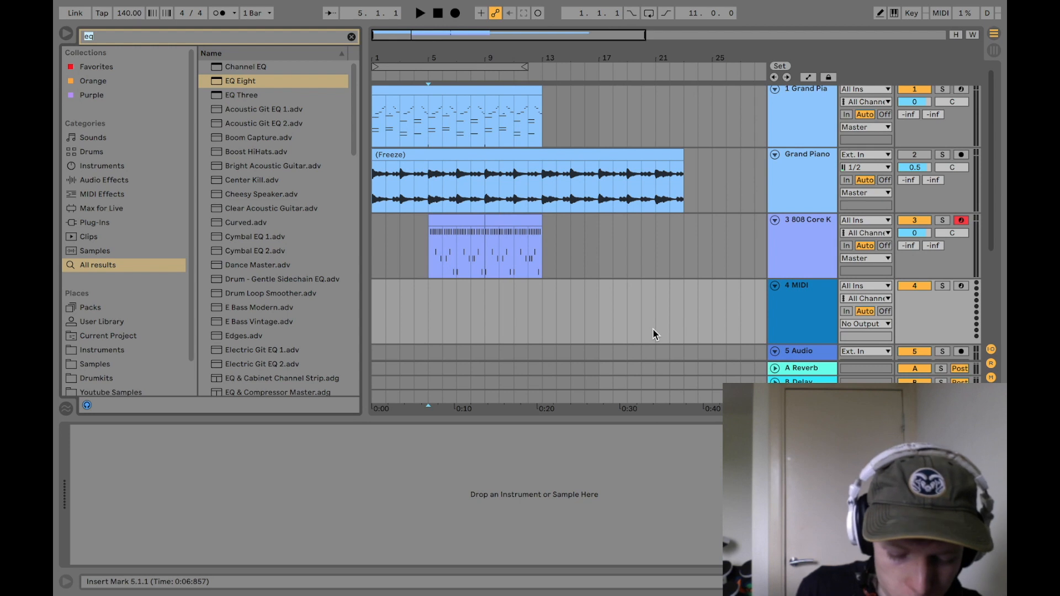
{"action": "type", "text": "pan flu"}
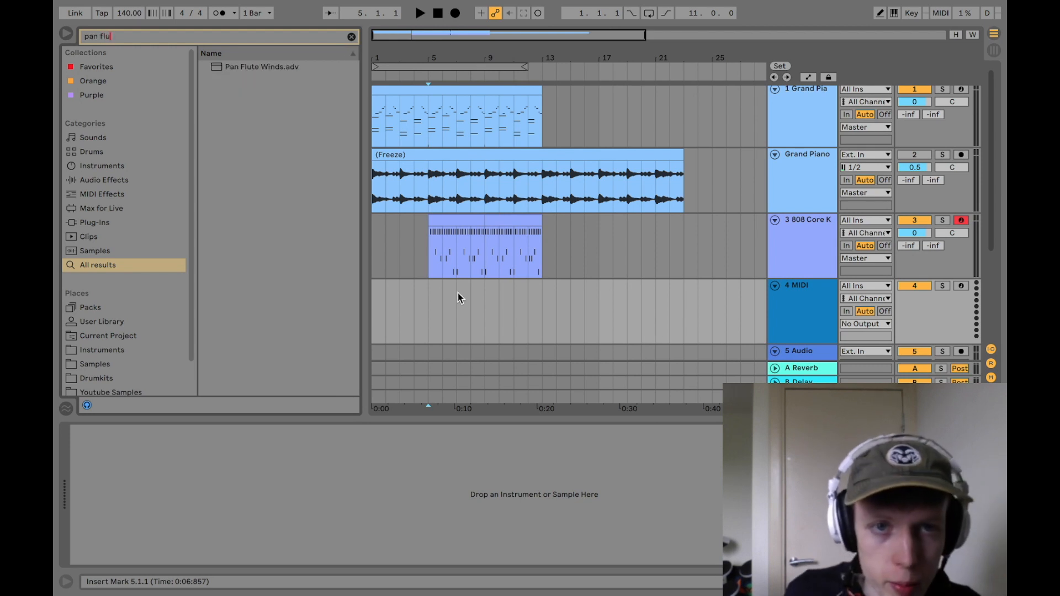
{"action": "double_click", "coordinate": [252, 66]}
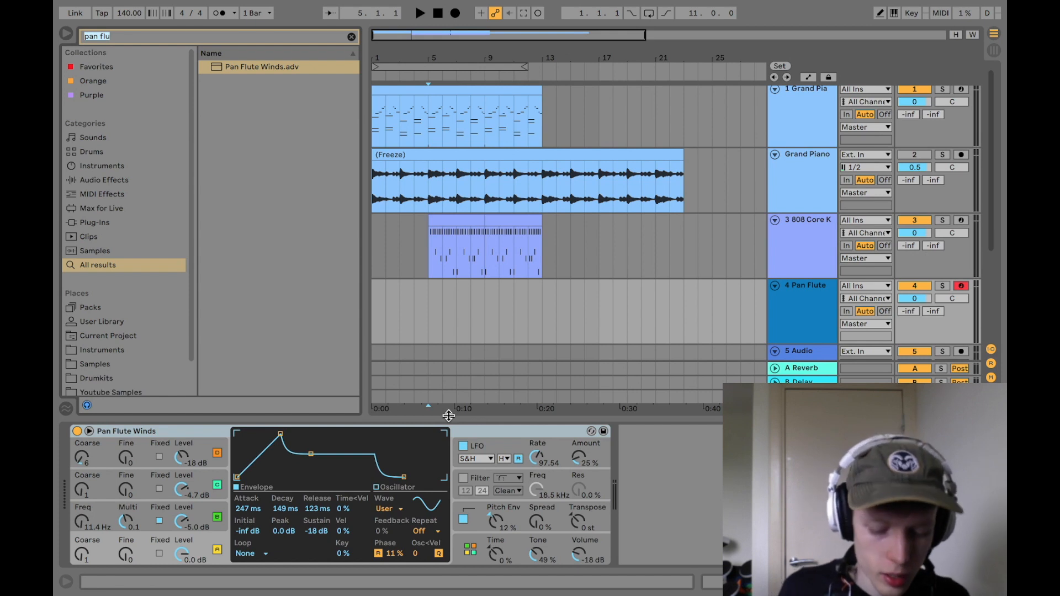
Step: Add the OTT preset and a Reverb effect after Pan Flute Winds in the track's device chain
{"action": "type", "text": "ott"}
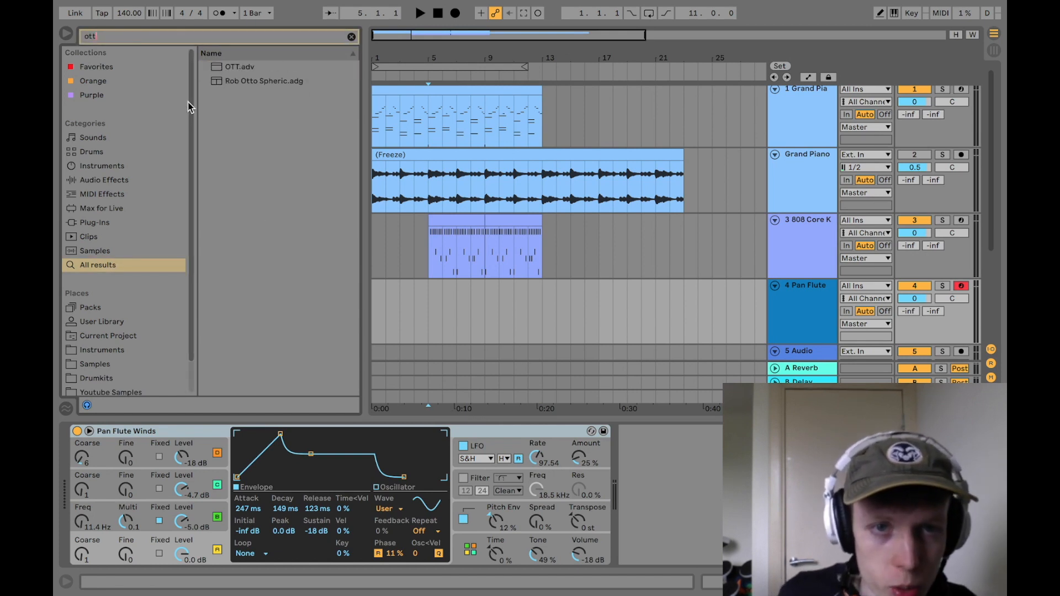
{"action": "left_click_drag", "start_coordinate": [227, 65], "coordinate": [689, 490]}
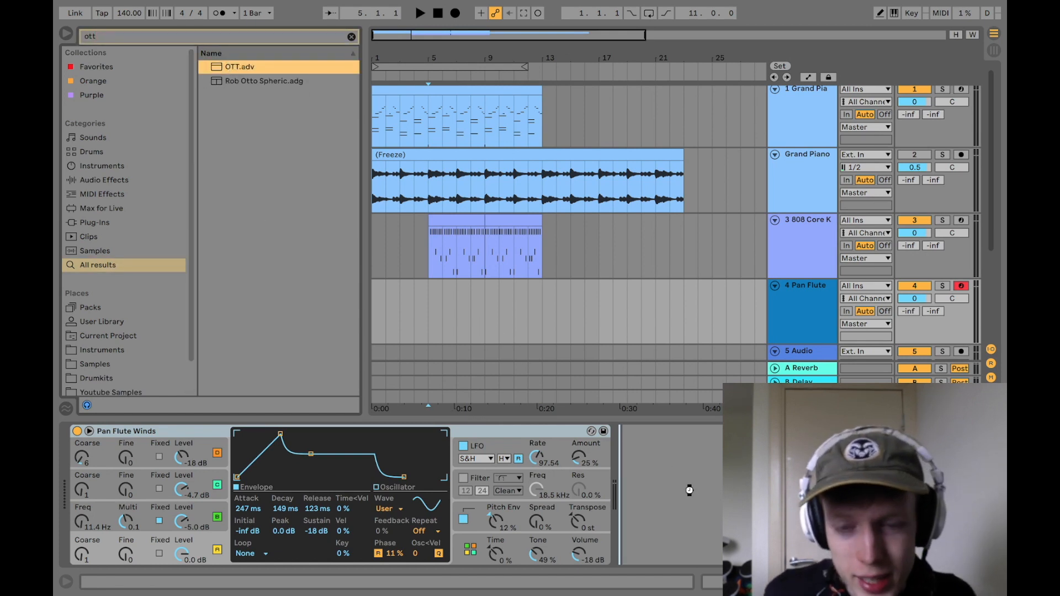
{"action": "left_click_drag", "start_coordinate": [641, 441], "coordinate": [643, 444]}
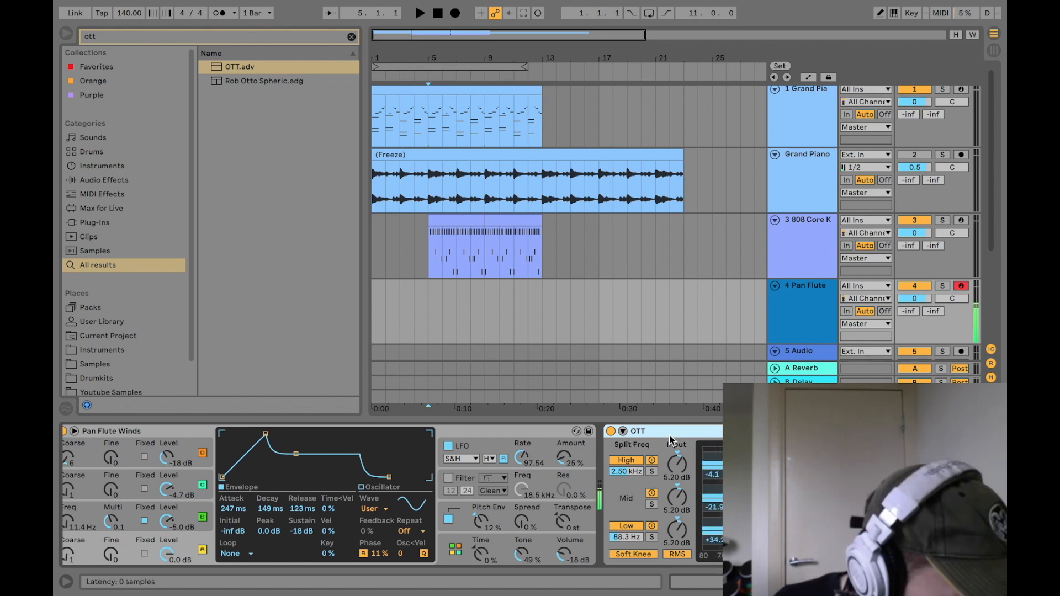
{"action": "left_click_drag", "start_coordinate": [238, 67], "coordinate": [702, 398]}
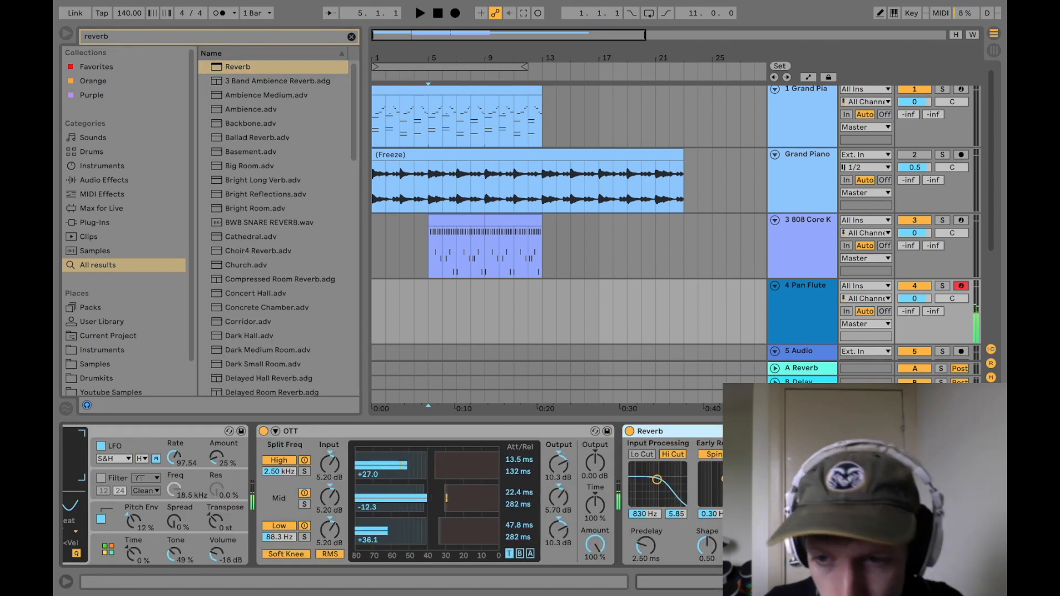
Step: Create a MIDI clip from bar 5 to 13 on the Pan Flute track, set its loop length to 4 bars, and play
{"action": "mouse_move", "coordinate": [431, 296]}
{"action": "left_mouse_down"}
{"action": "mouse_move", "coordinate": [441, 276]}
{"action": "mouse_move", "coordinate": [525, 274]}
{"action": "left_mouse_up"}
{"action": "left_click", "coordinate": [186, 528]}
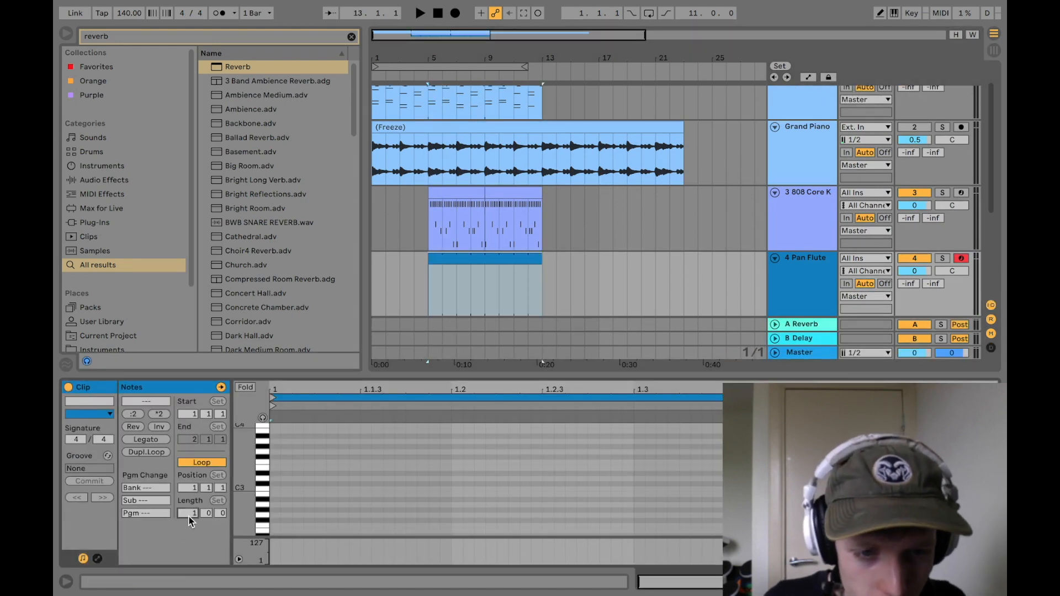
{"action": "key", "text": "space"}
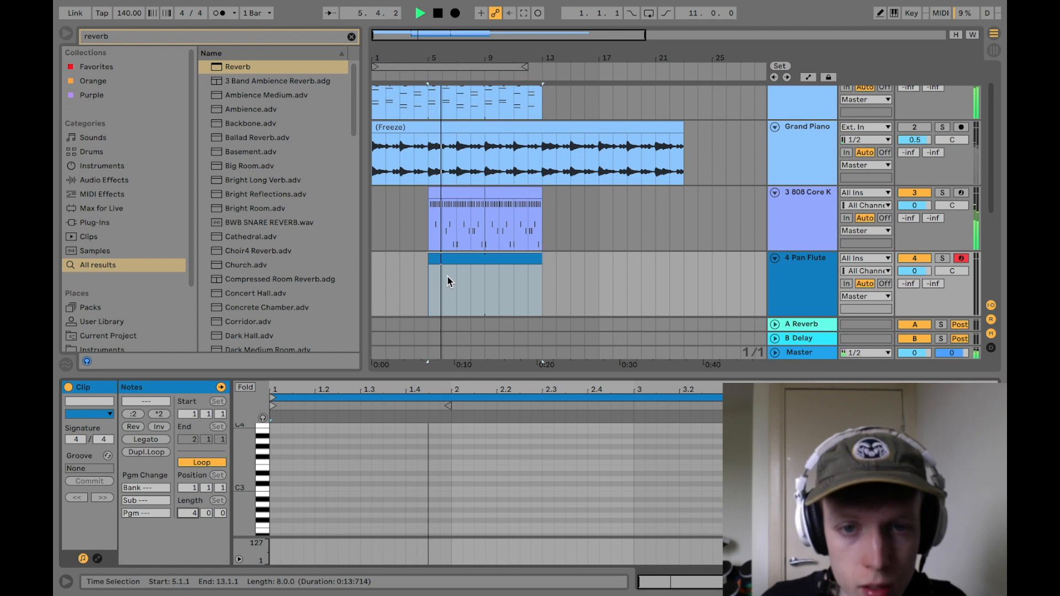
Step: Examine the chord and melody notes of the Grand Piano clip across its pitch range as reference for the flute
{"action": "left_click_drag", "start_coordinate": [428, 59], "coordinate": [430, 111]}
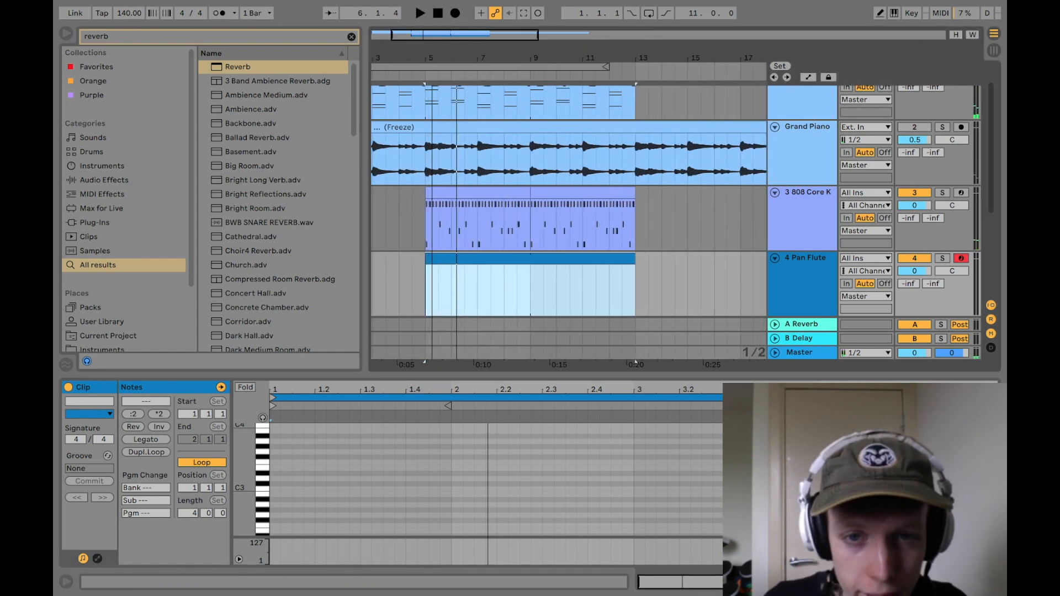
{"action": "left_click", "coordinate": [432, 298]}
{"action": "scroll", "coordinate": [437, 266], "scroll_direction": "up", "scroll_amount": 2}
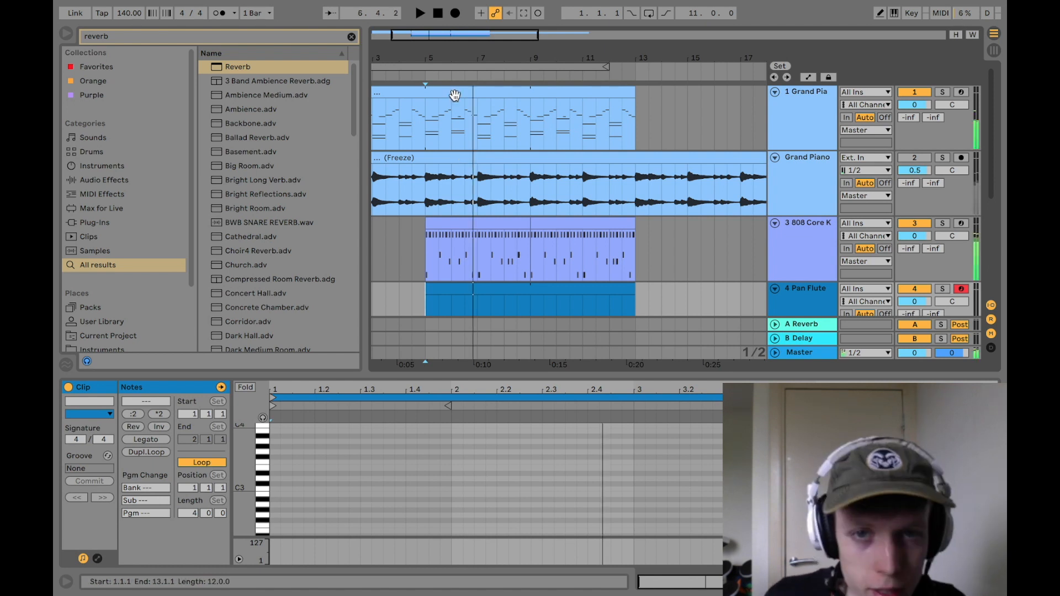
{"action": "left_click", "coordinate": [455, 94]}
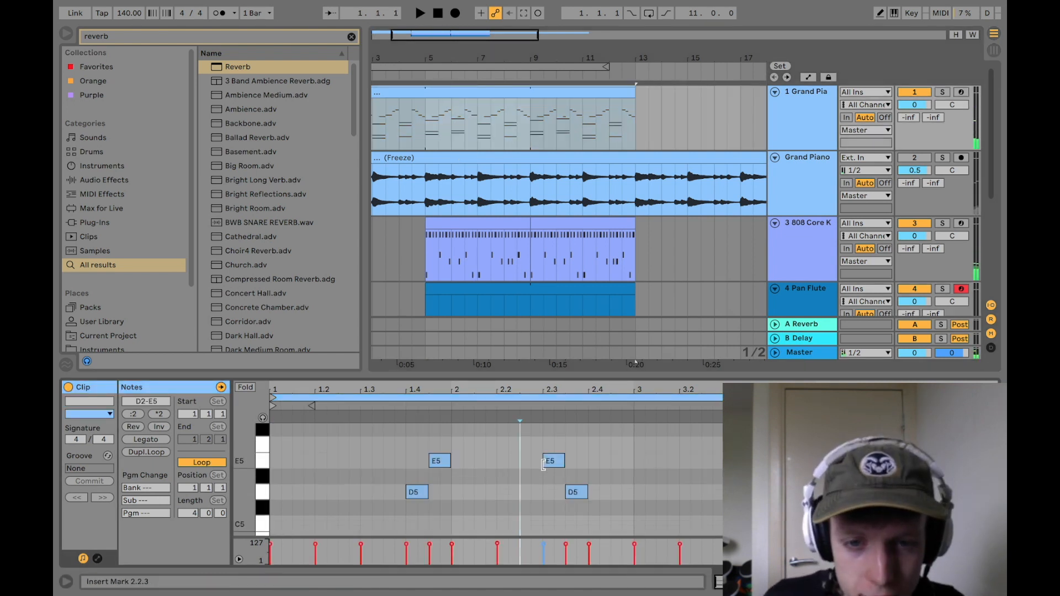
{"action": "scroll", "coordinate": [543, 466], "scroll_direction": "down", "scroll_amount": 4}
{"action": "double_click", "coordinate": [510, 495]}
{"action": "scroll", "coordinate": [441, 485], "scroll_direction": "up", "scroll_amount": 2}
{"action": "scroll", "coordinate": [335, 501], "scroll_direction": "down", "scroll_amount": 1}
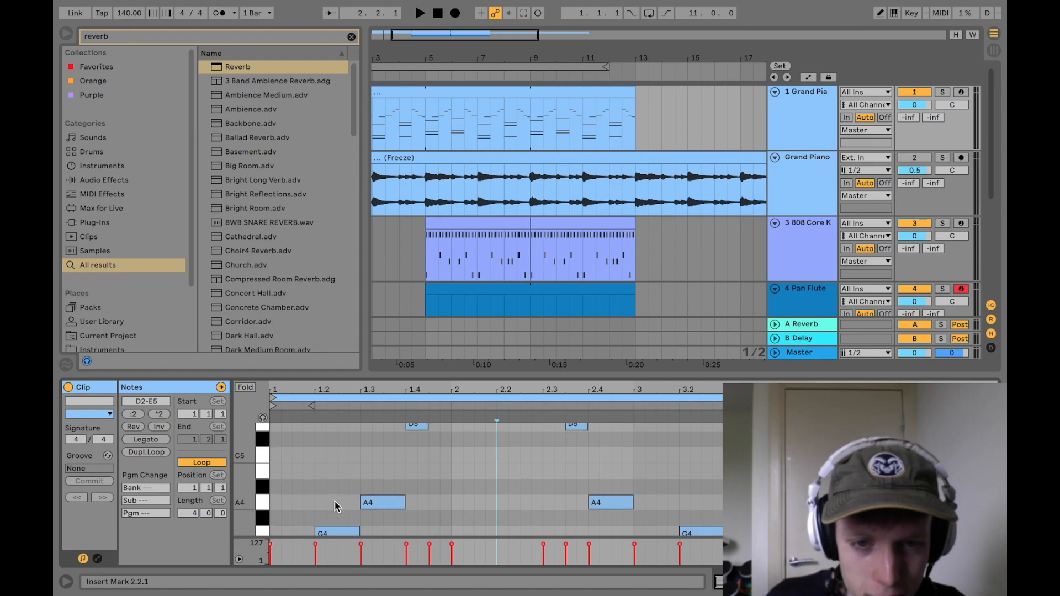
{"action": "scroll", "coordinate": [435, 128], "scroll_direction": "down", "scroll_amount": 3}
{"action": "key", "text": "ctrl+Left"}
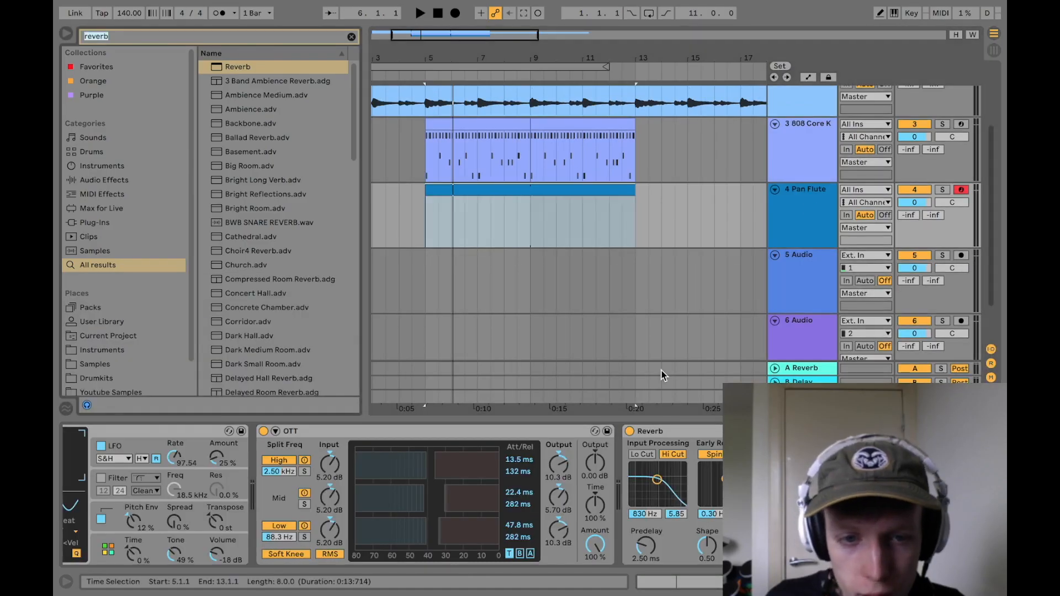
Step: Search the browser for "sca" and add the Scale MIDI effect ahead of Pan Flute Winds in the track's device chain
{"action": "scroll", "coordinate": [595, 498], "scroll_direction": "left", "scroll_amount": 7}
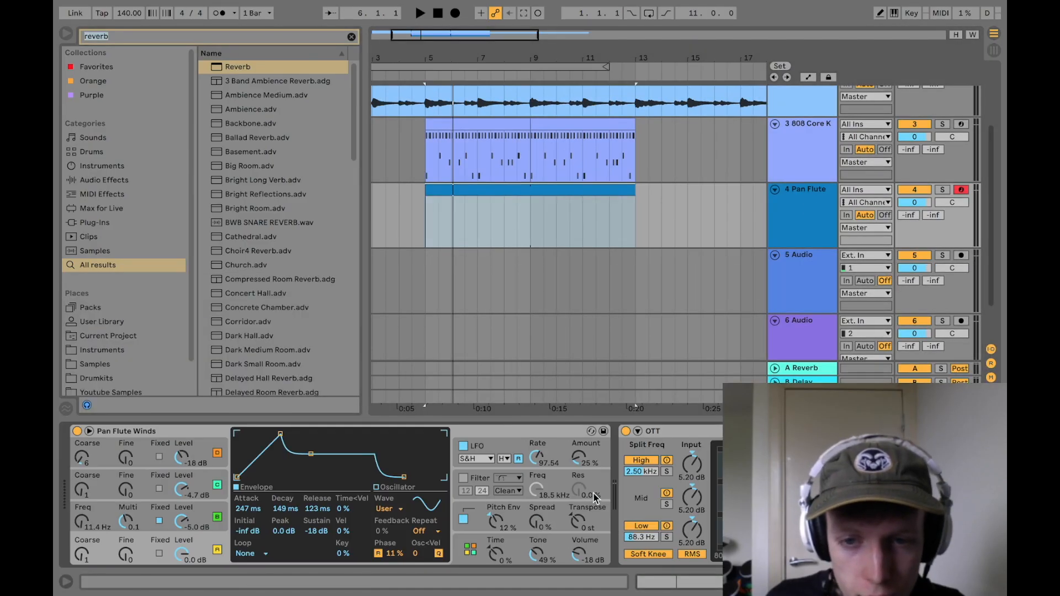
{"action": "scroll", "coordinate": [595, 498], "scroll_direction": "right", "scroll_amount": 8}
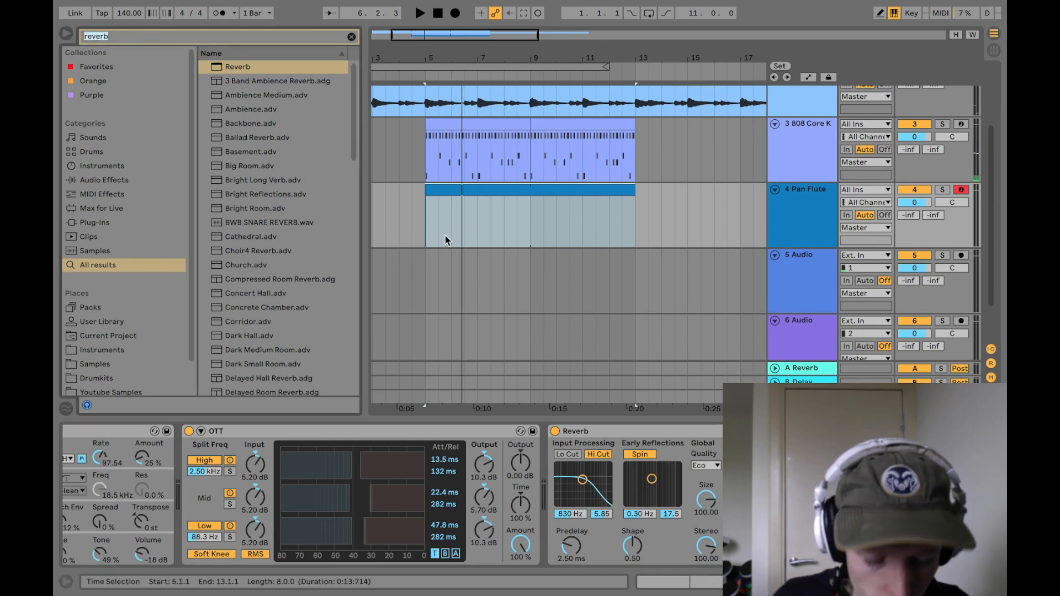
{"action": "key", "text": "super+f"}
{"action": "key", "text": "super+f"}
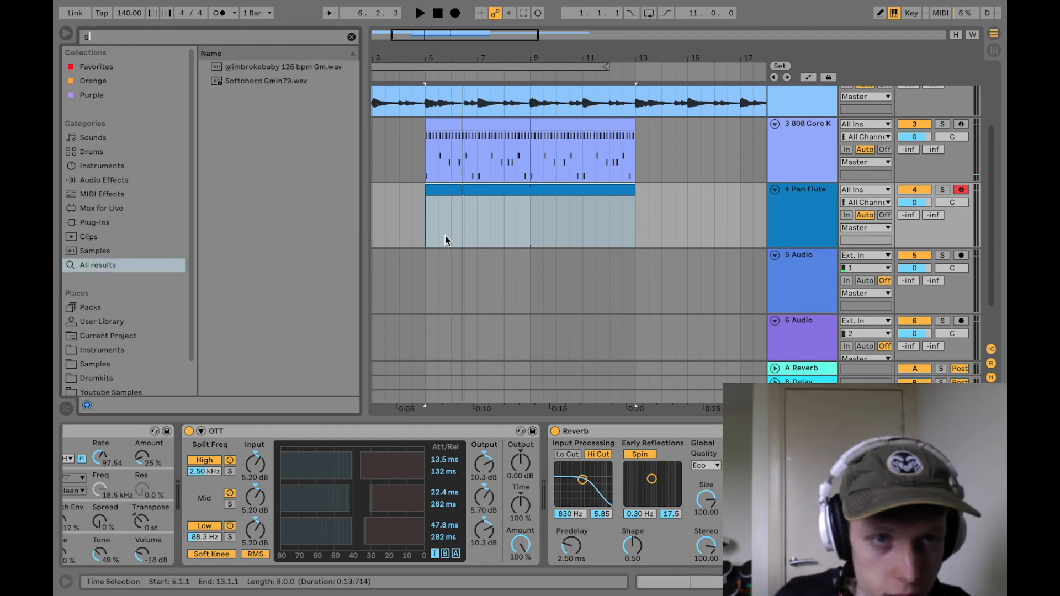
{"action": "key", "text": "BackSpace"}
{"action": "type", "text": "sca"}
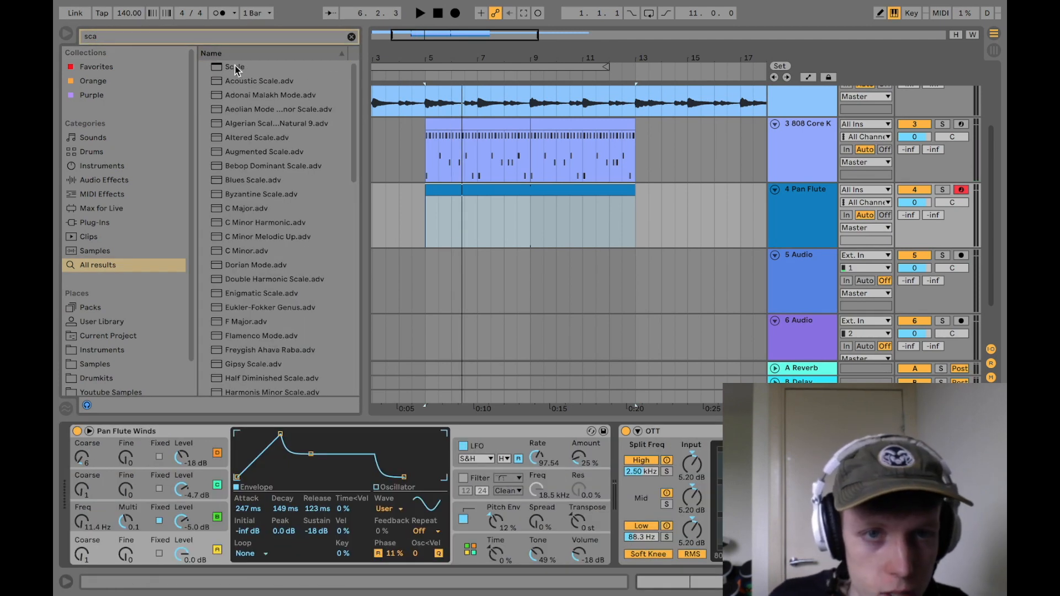
{"action": "left_click_drag", "start_coordinate": [236, 68], "coordinate": [122, 539]}
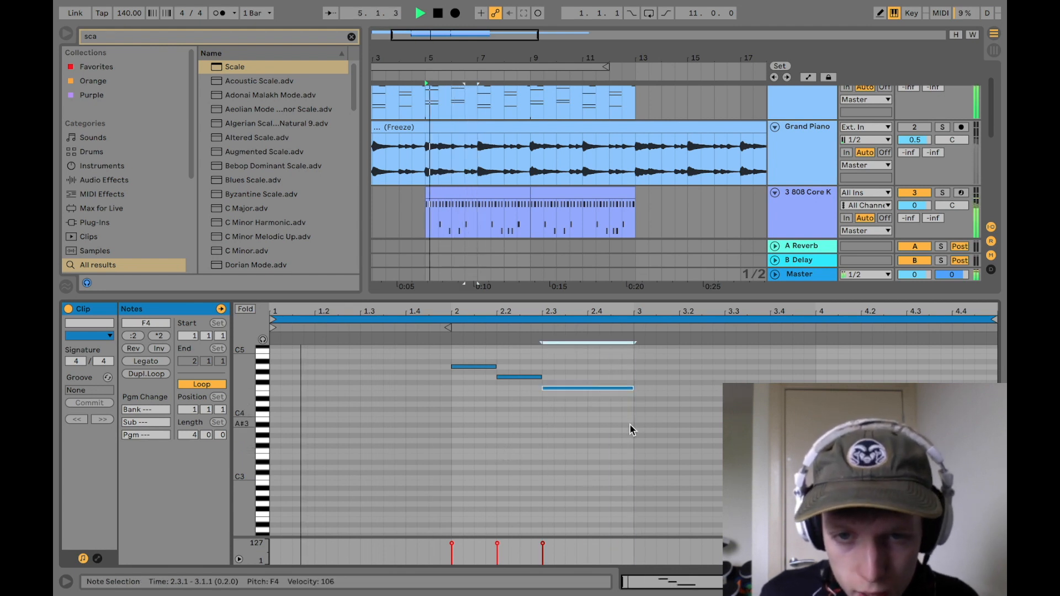
Step: Write the pan flute melody with a descending A4, G4, E4 phrase from bar 2 and a B4 at 4.3, and play it
{"action": "left_click", "coordinate": [629, 424]}
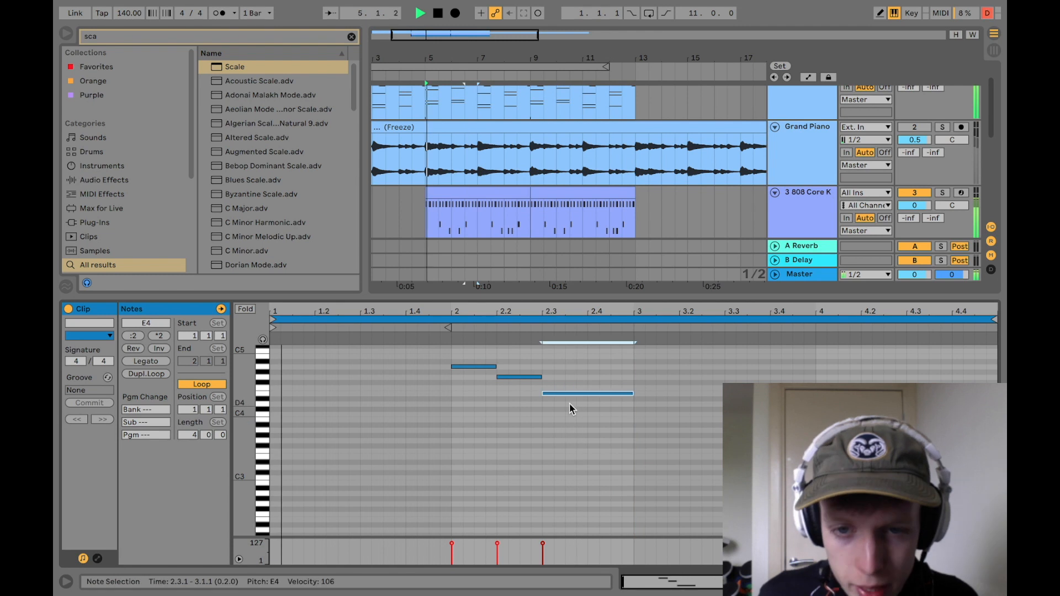
{"action": "left_click", "coordinate": [564, 419]}
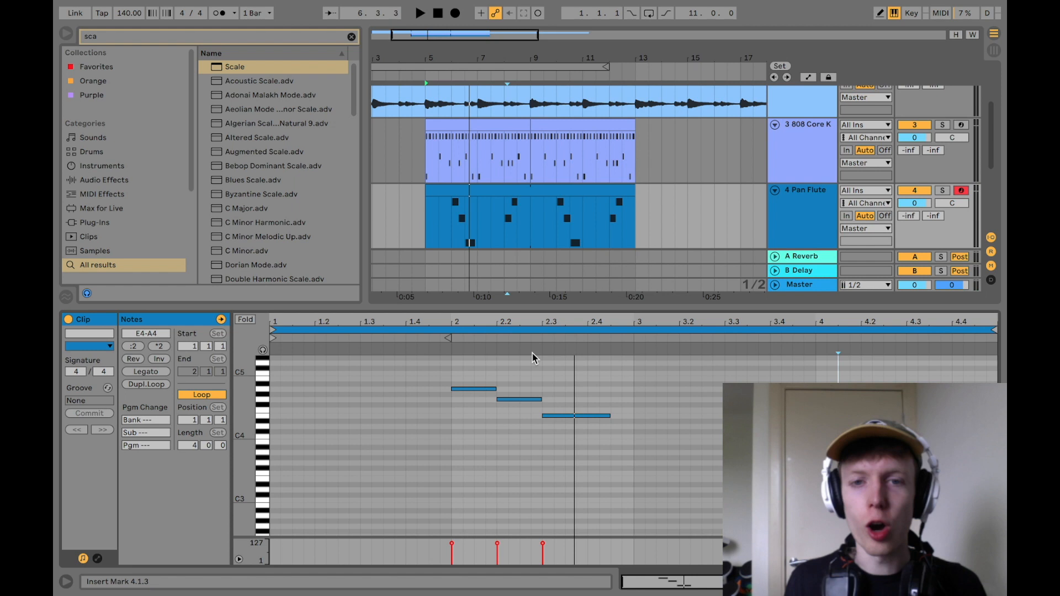
{"action": "scroll", "coordinate": [550, 220], "scroll_direction": "up", "scroll_amount": 3}
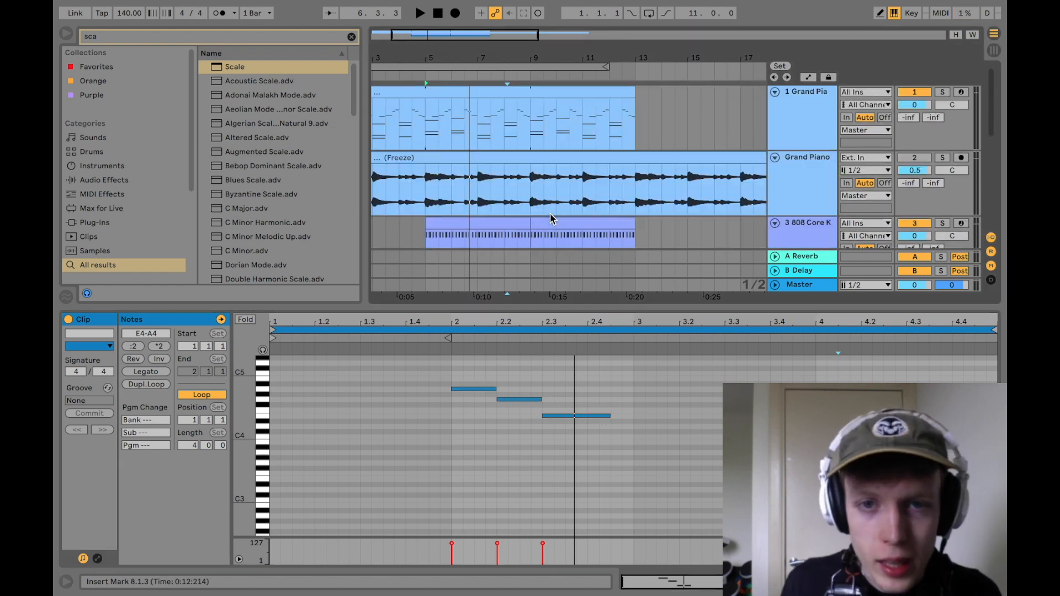
{"action": "scroll", "coordinate": [531, 165], "scroll_direction": "down", "scroll_amount": 3}
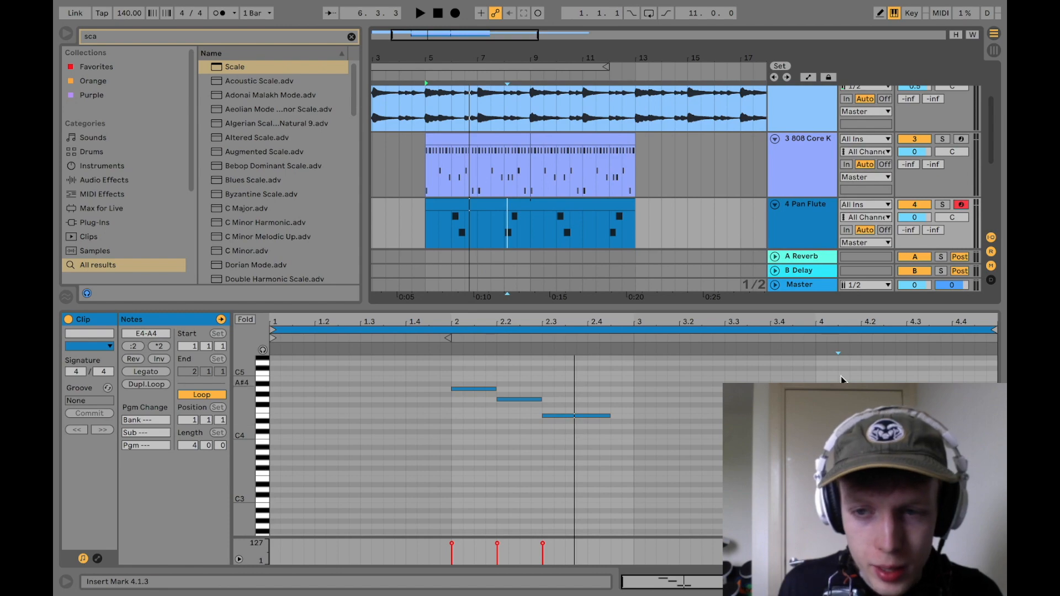
{"action": "key", "text": "space"}
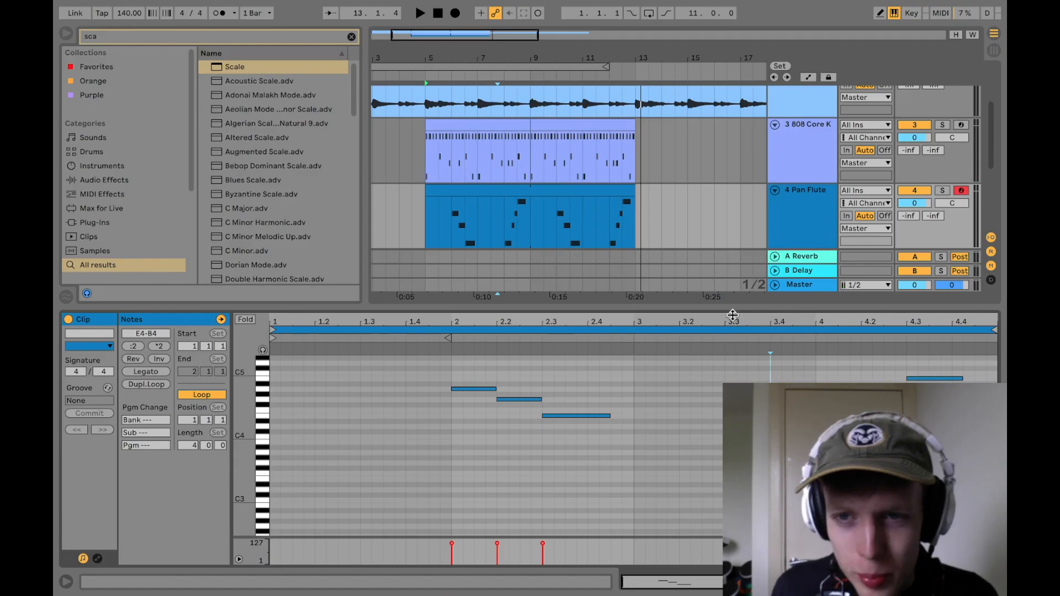
Step: Insert a new MIDI track below the Pan Flute track
{"action": "left_click_drag", "start_coordinate": [733, 315], "coordinate": [733, 422]}
{"action": "right_click", "coordinate": [817, 273]}
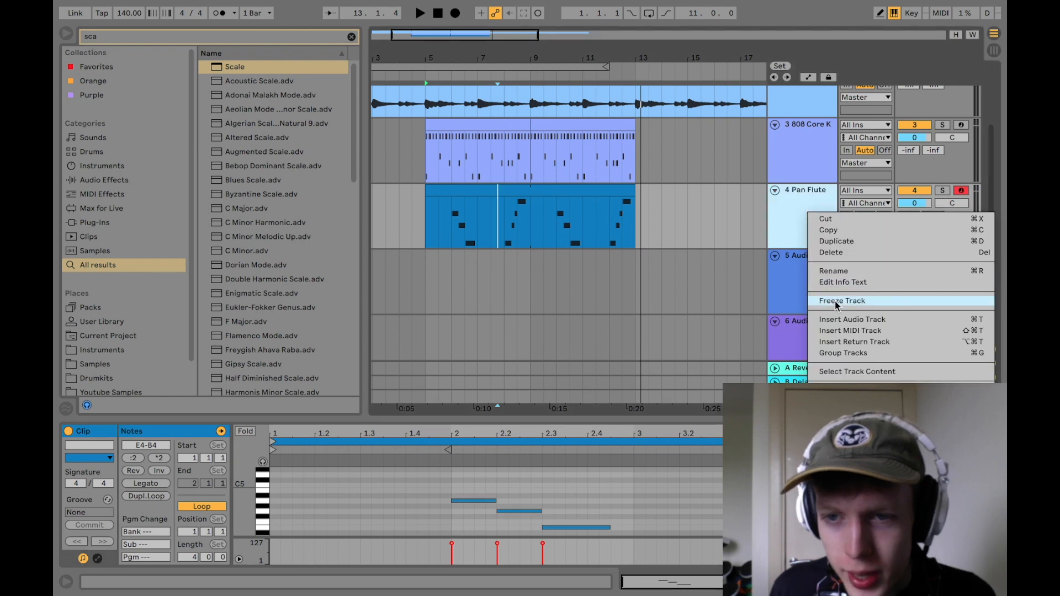
{"action": "left_click", "coordinate": [850, 331]}
Step: Clear the browser search and open the 808s folder inside the first kit of the Drumkits place
{"action": "left_click", "coordinate": [351, 37]}
{"action": "scroll", "coordinate": [104, 315], "scroll_direction": "down", "scroll_amount": 2}
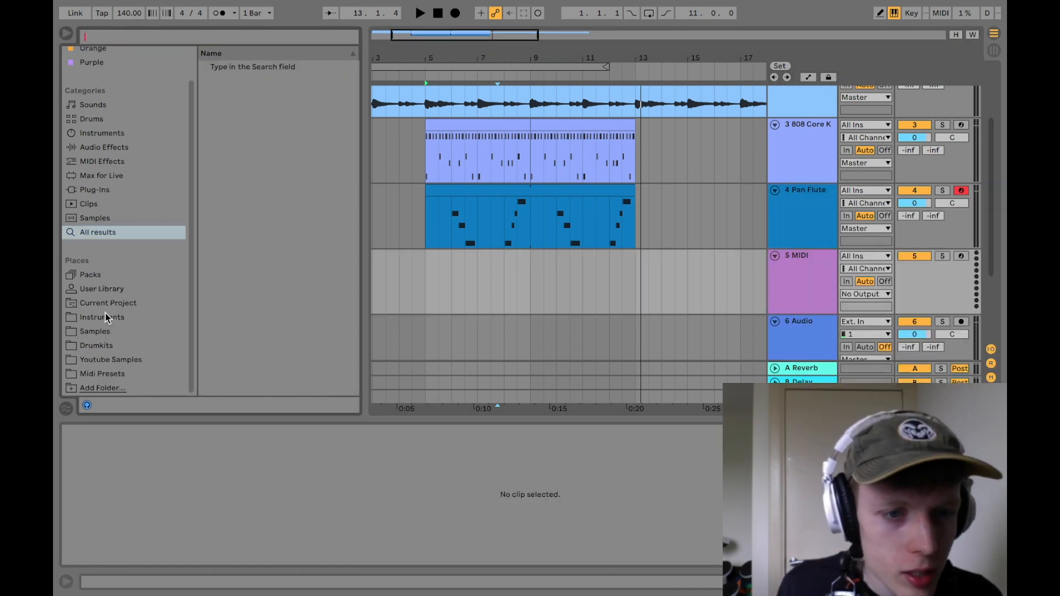
{"action": "left_click", "coordinate": [106, 340]}
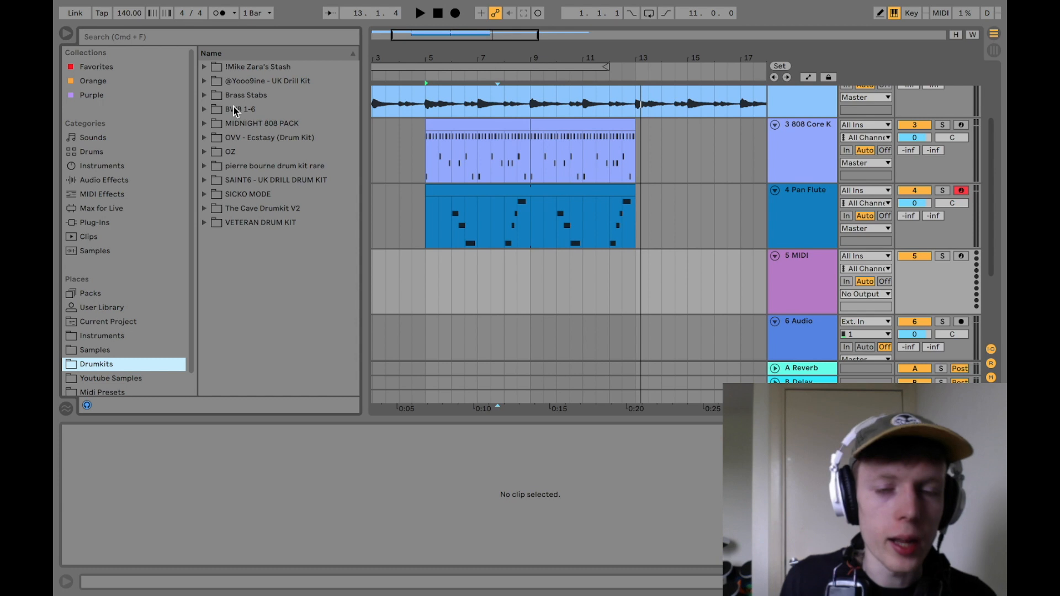
{"action": "left_click", "coordinate": [204, 67]}
{"action": "left_click", "coordinate": [215, 81]}
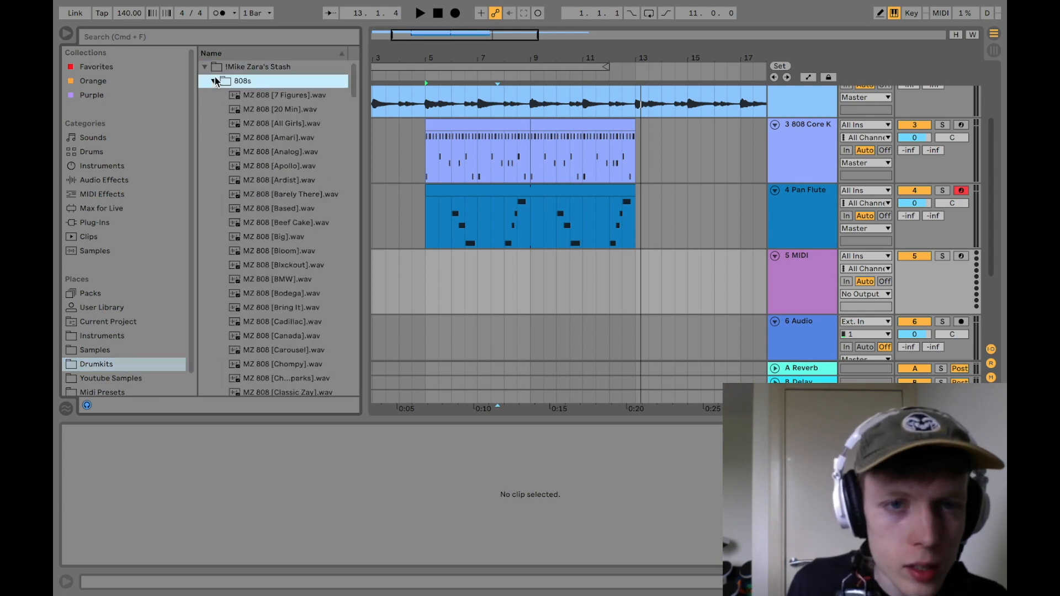
Step: Preview MZ 808 [Drill].wav and MZ 808 [Excellent].wav, and load the Excellent sample onto the new MIDI track
{"action": "scroll", "coordinate": [295, 215], "scroll_direction": "down", "scroll_amount": 7}
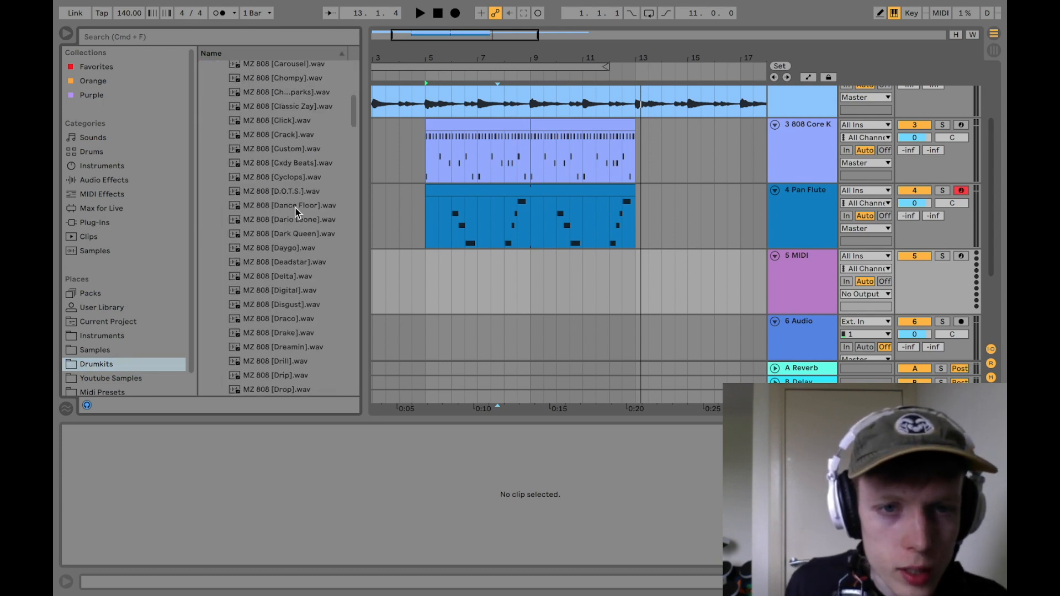
{"action": "scroll", "coordinate": [295, 210], "scroll_direction": "down", "scroll_amount": 3}
{"action": "left_click", "coordinate": [305, 261]}
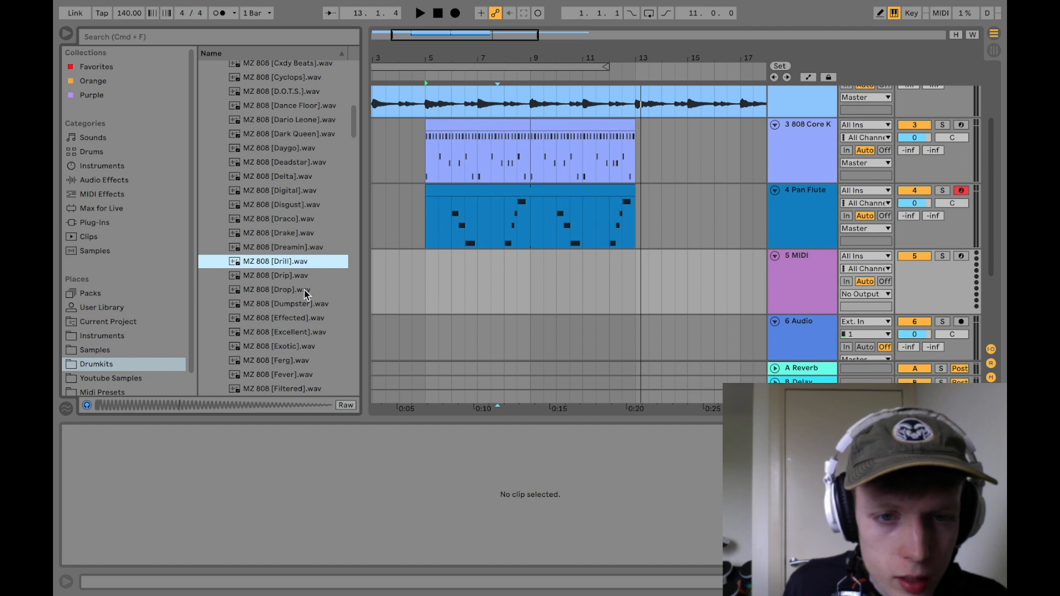
{"action": "left_click", "coordinate": [298, 333]}
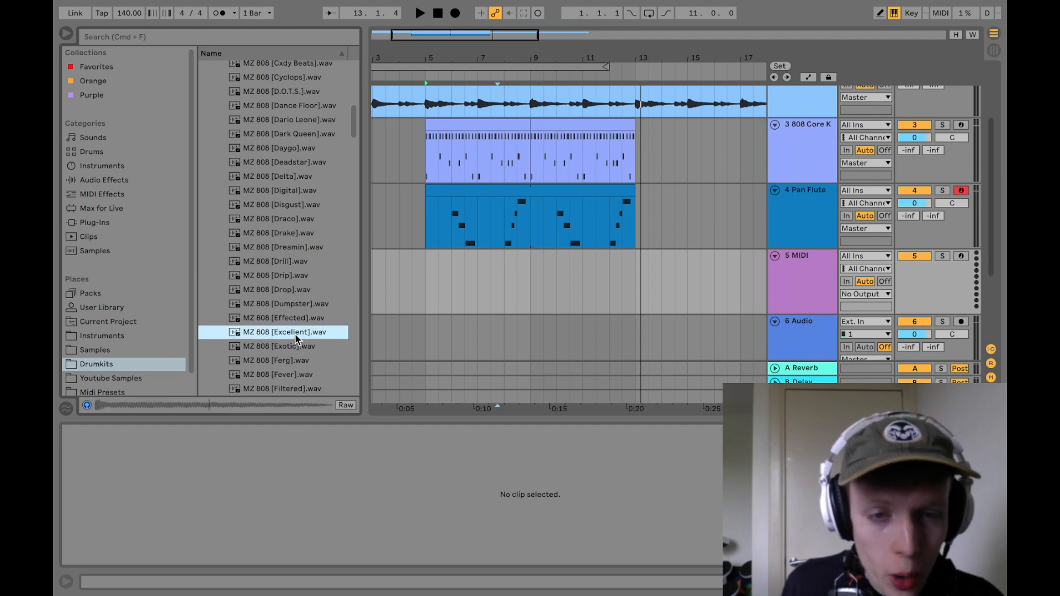
{"action": "left_click_drag", "start_coordinate": [346, 335], "coordinate": [385, 484]}
Step: Create a MIDI clip from bar 5 to 9 on the MZ 808 track and add EQ Eight with a band at 250 Hz
{"action": "double_click", "coordinate": [411, 299]}
{"action": "left_click_drag", "start_coordinate": [414, 256], "coordinate": [493, 255]}
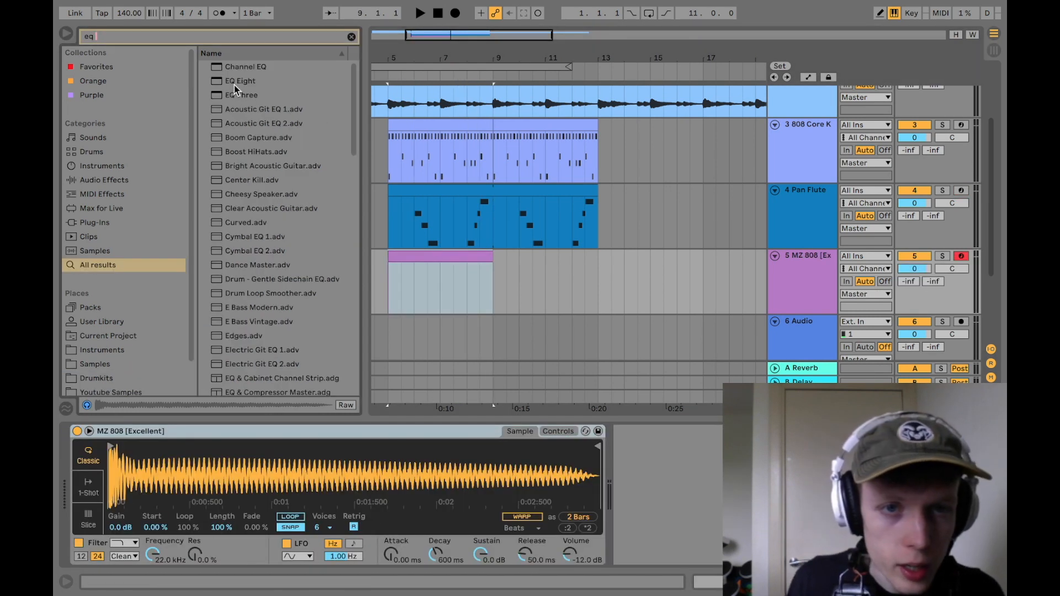
{"action": "left_click_drag", "start_coordinate": [235, 85], "coordinate": [442, 279]}
{"action": "left_click_drag", "start_coordinate": [651, 529], "coordinate": [700, 481]}
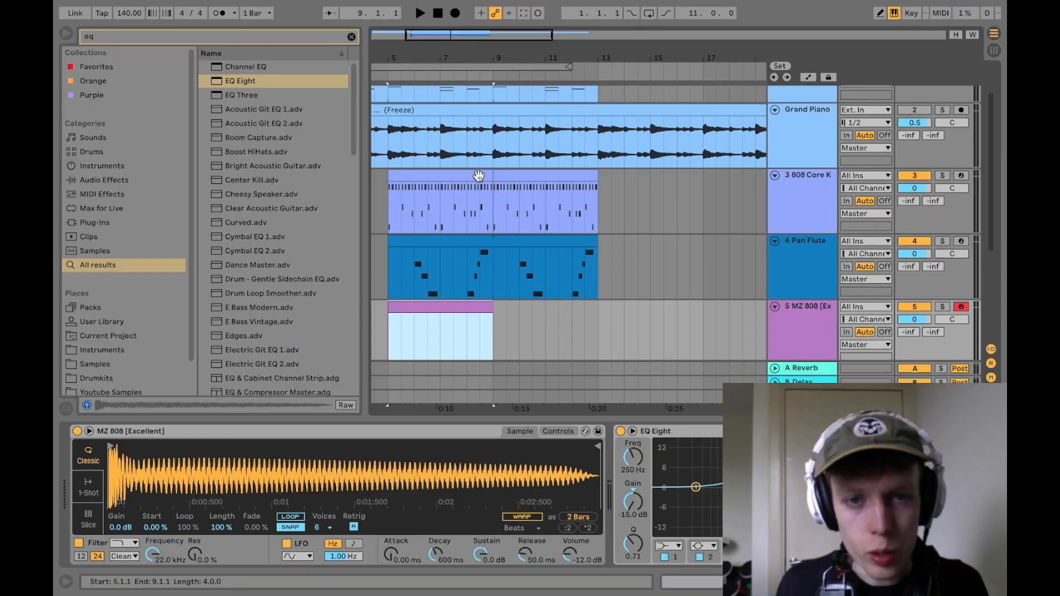
Step: Copy the lowest note of each chord from the Grand Piano clip into the MZ 808 clip
{"action": "scroll", "coordinate": [476, 177], "scroll_direction": "up", "scroll_amount": 2}
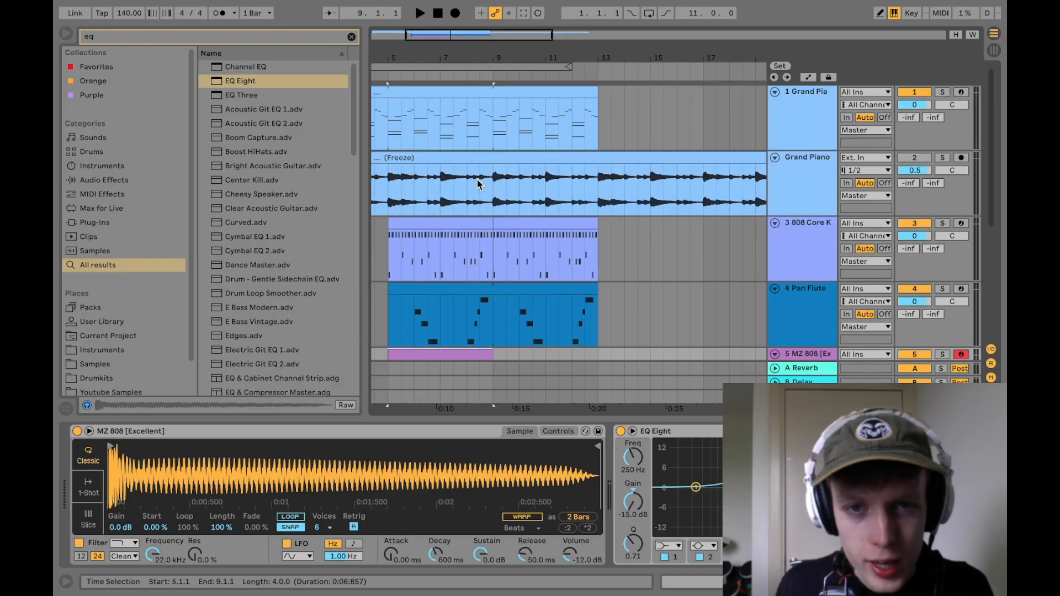
{"action": "left_click", "coordinate": [442, 97]}
{"action": "double_click", "coordinate": [442, 98]}
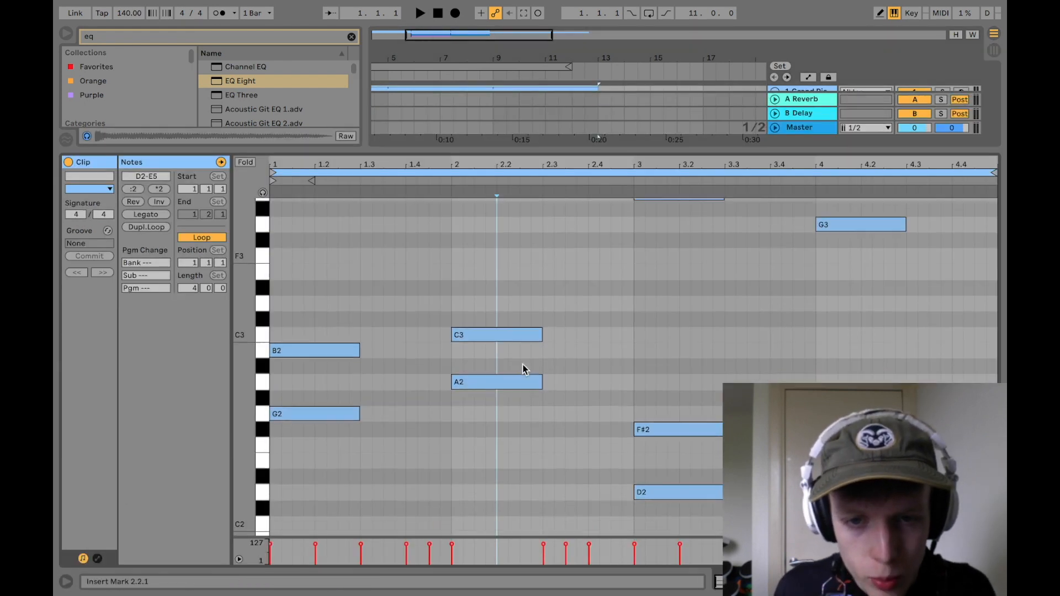
{"action": "scroll", "coordinate": [517, 366], "scroll_direction": "down", "scroll_amount": 2}
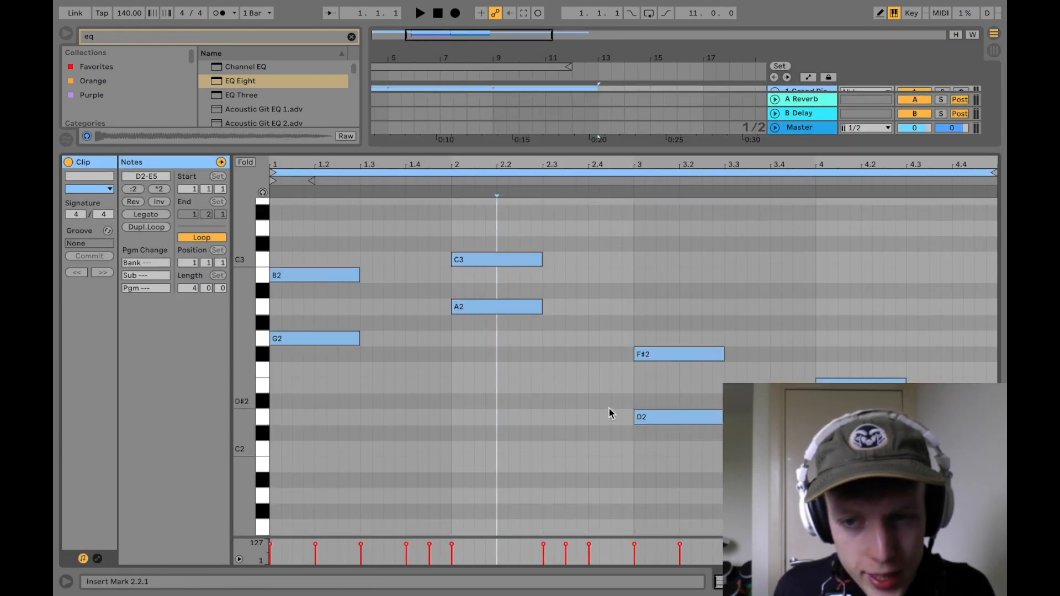
{"action": "left_click_drag", "start_coordinate": [338, 323], "coordinate": [527, 371]}
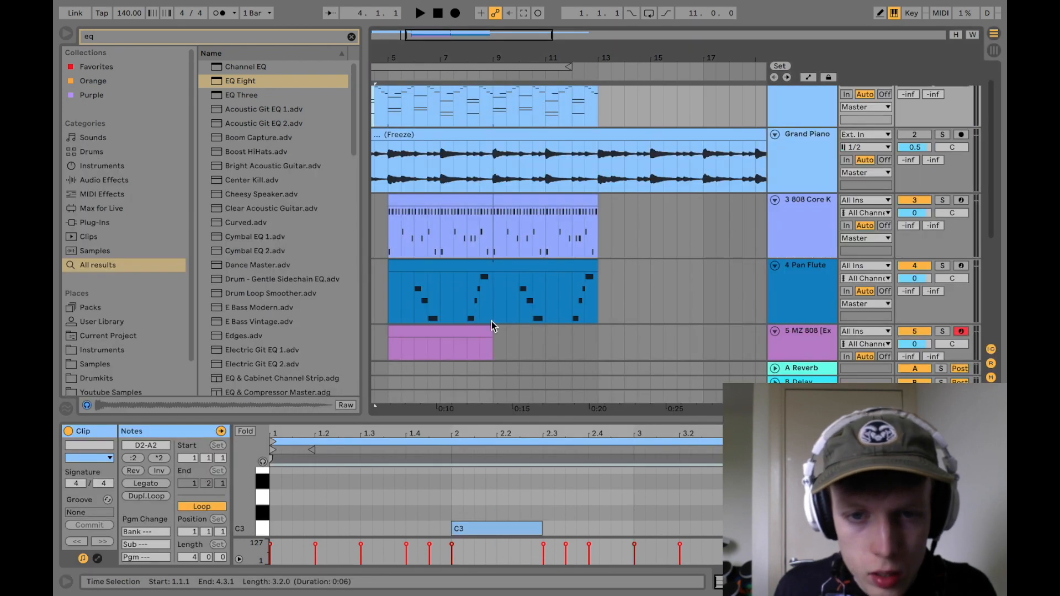
{"action": "left_click", "coordinate": [485, 326]}
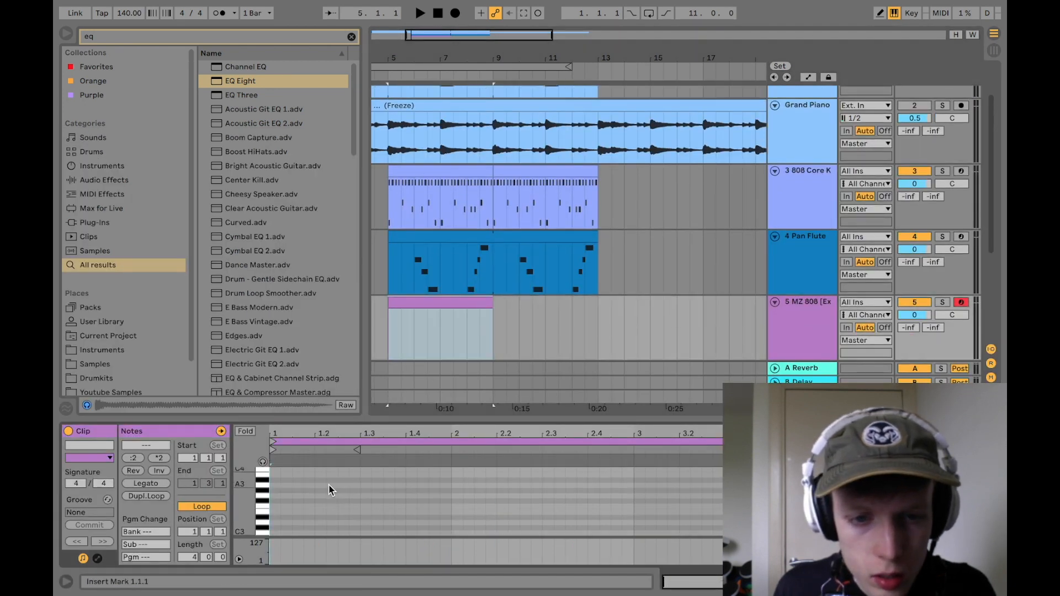
{"action": "key", "text": "ctrl+v"}
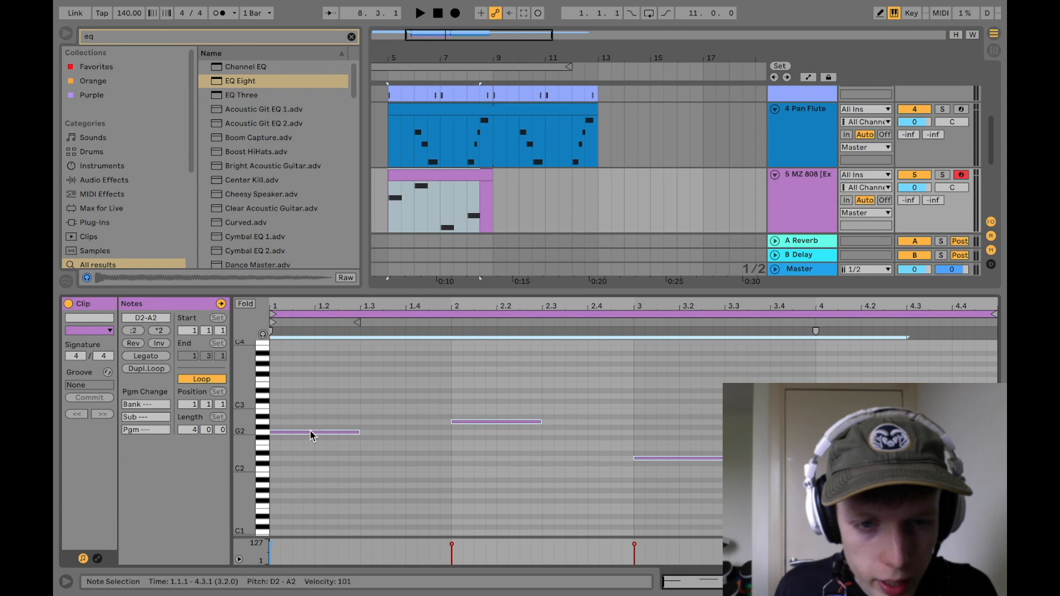
Step: Transpose the pasted 808 notes up one octave to D3-A3 and play the beat from bar 5
{"action": "left_click_drag", "start_coordinate": [309, 434], "coordinate": [305, 371]}
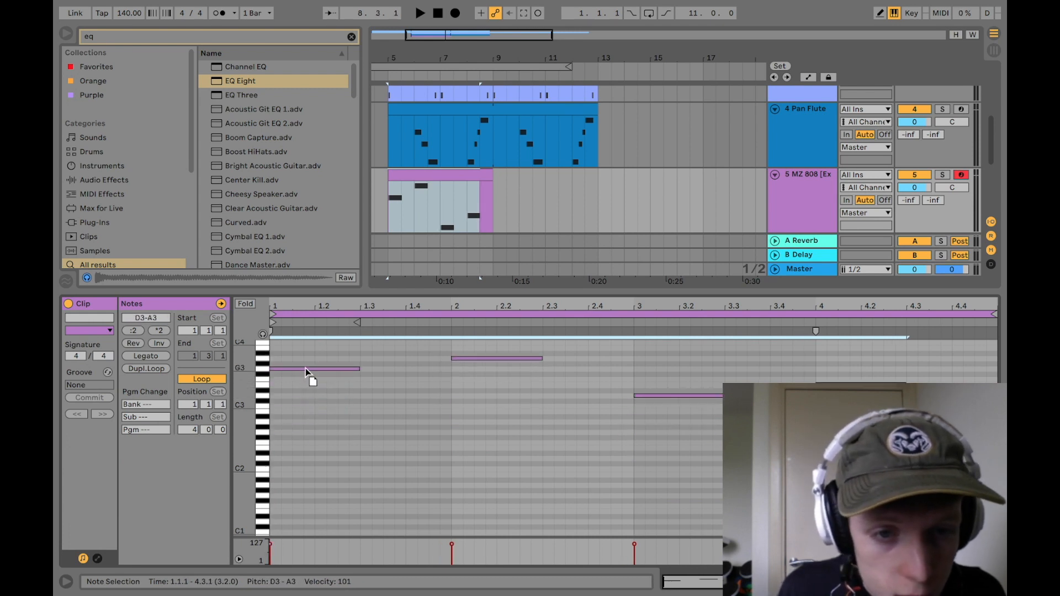
{"action": "left_click", "coordinate": [338, 403]}
{"action": "key", "text": "space"}
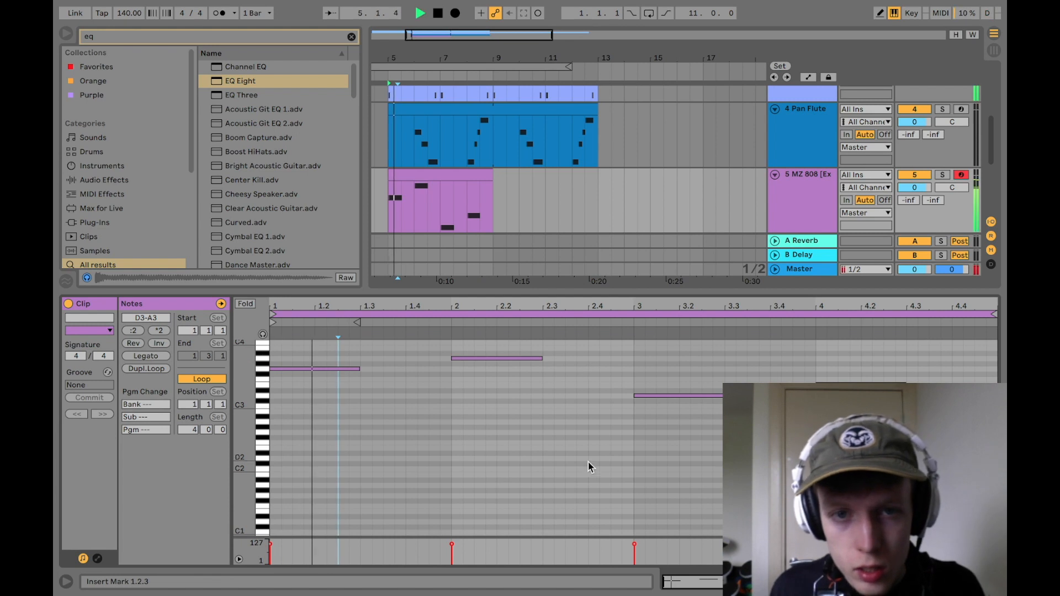
{"action": "left_click", "coordinate": [588, 465]}
{"action": "left_click", "coordinate": [497, 457]}
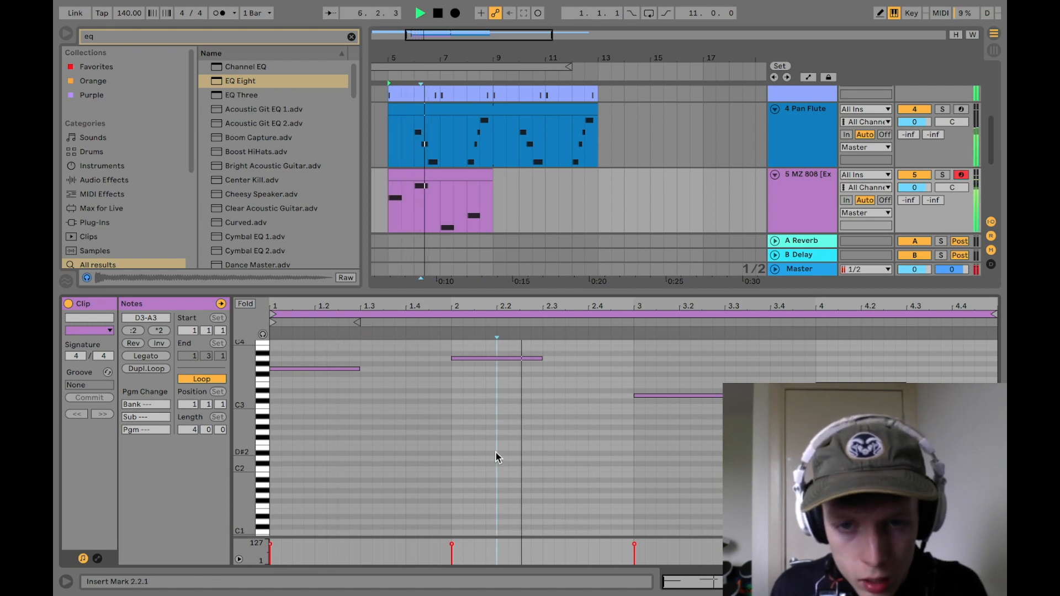
{"action": "left_click", "coordinate": [508, 454]}
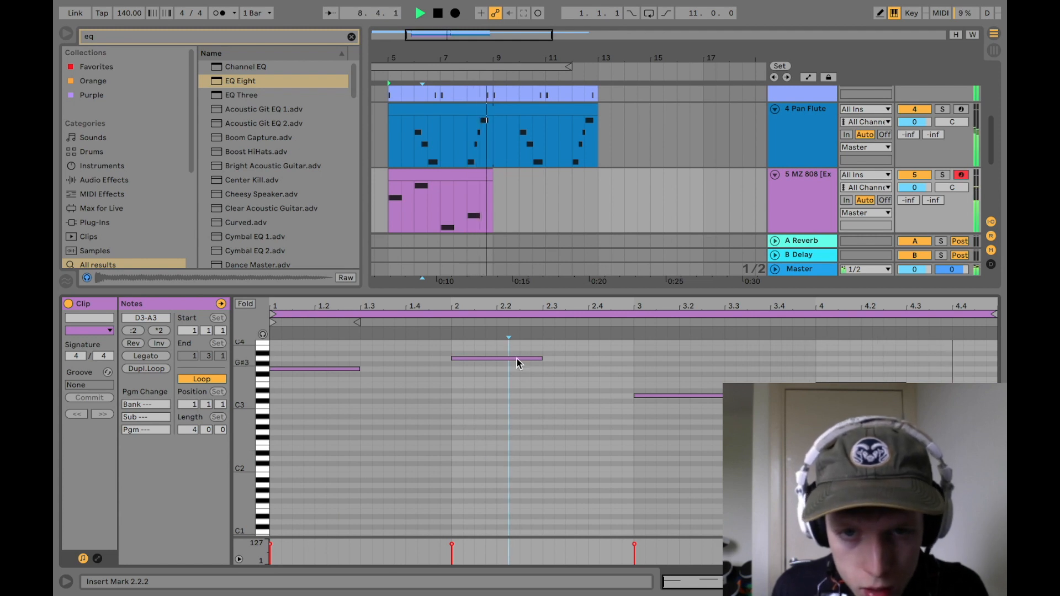
{"action": "key", "text": "space"}
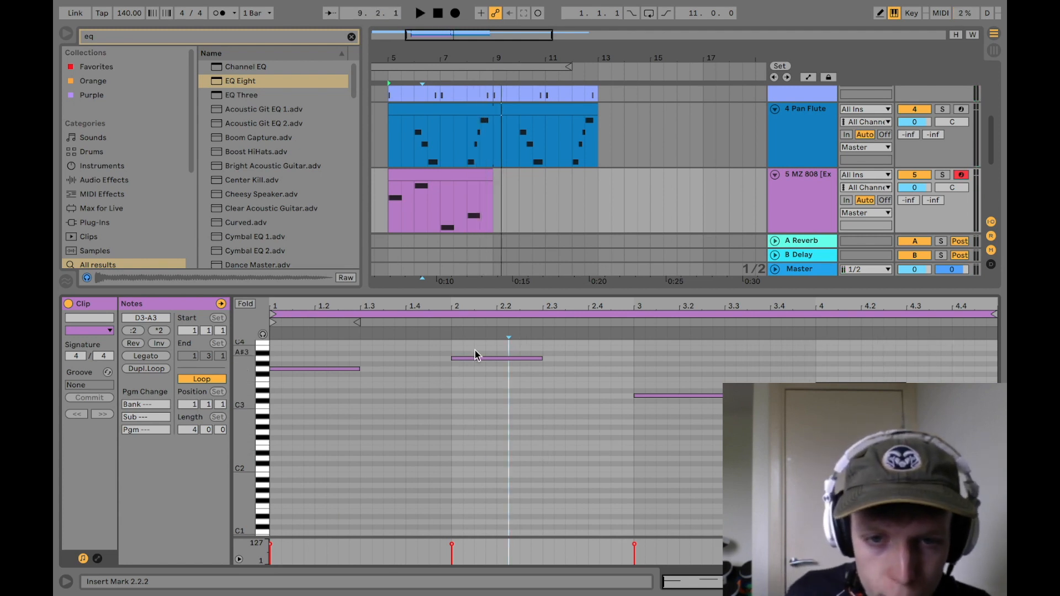
Step: Rework the 808 rhythm with A3 starting at 1.4.3 and repeated shorter D3 notes from bar 3, and duplicate the clip to bar 13
{"action": "left_click_drag", "start_coordinate": [478, 360], "coordinate": [441, 361]}
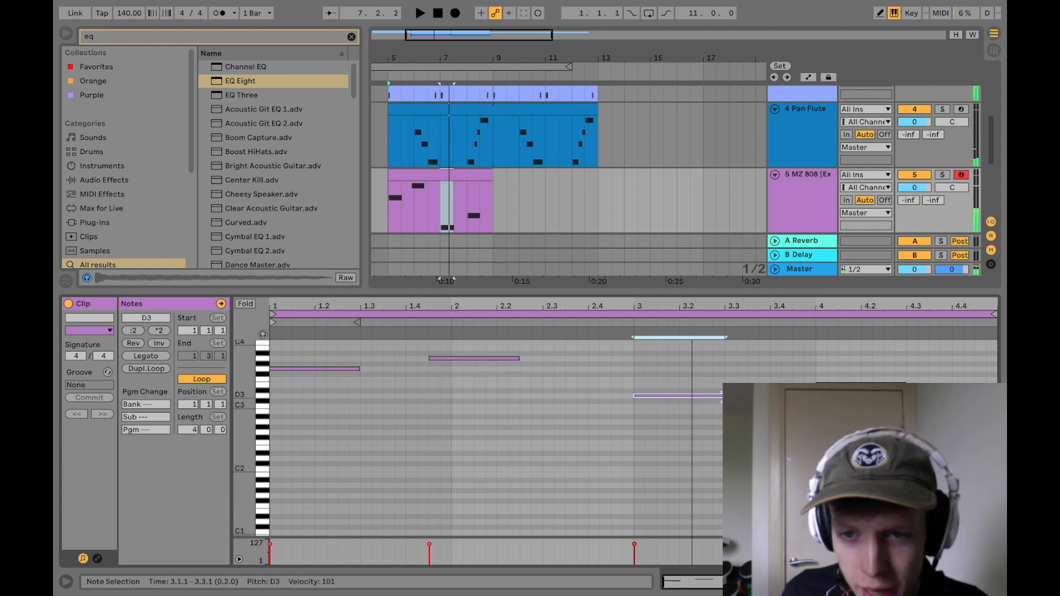
{"action": "left_click_drag", "start_coordinate": [719, 402], "coordinate": [690, 404]}
{"action": "key", "text": "ctrl+d"}
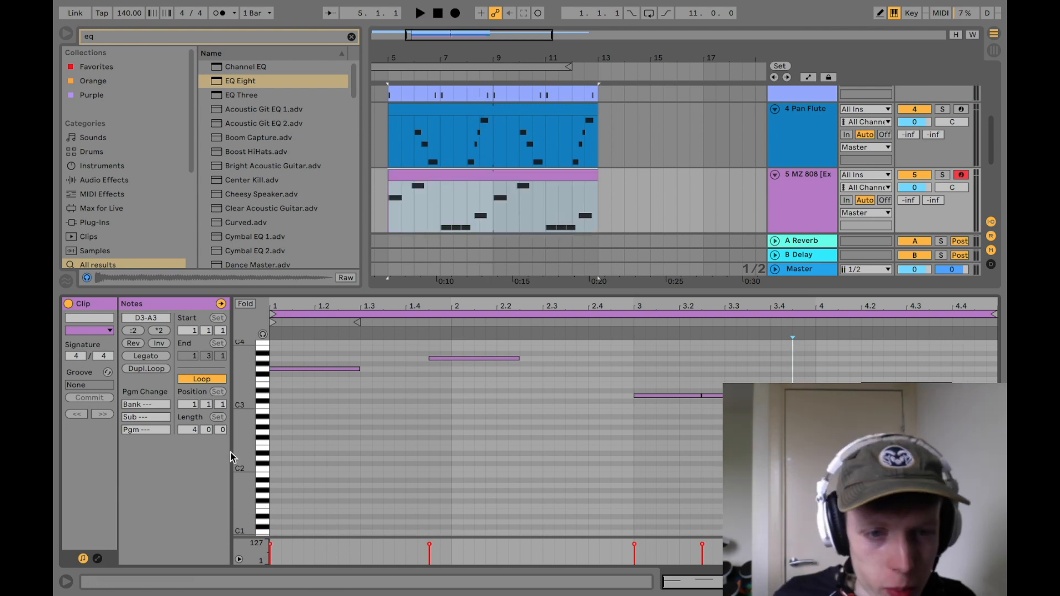
Step: Set the MZ 808 clip's loop length to 8 bars and duplicate its notes into bars 5 to 8
{"action": "left_click", "coordinate": [190, 432]}
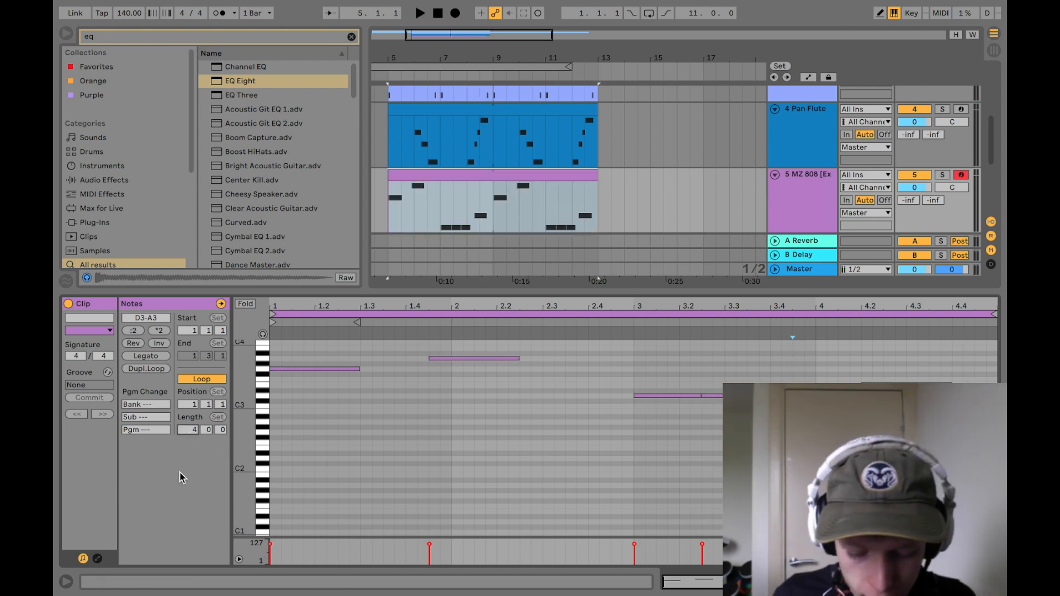
{"action": "type", "text": "8"}
{"action": "key", "text": "Return"}
{"action": "left_click", "coordinate": [399, 231]}
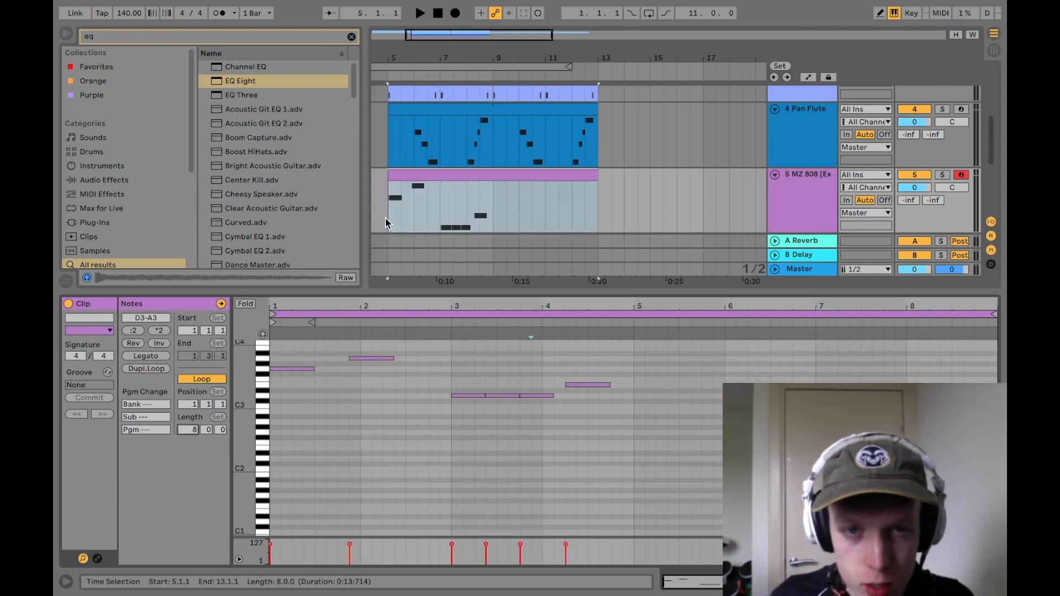
{"action": "left_click_drag", "start_coordinate": [680, 429], "coordinate": [281, 356]}
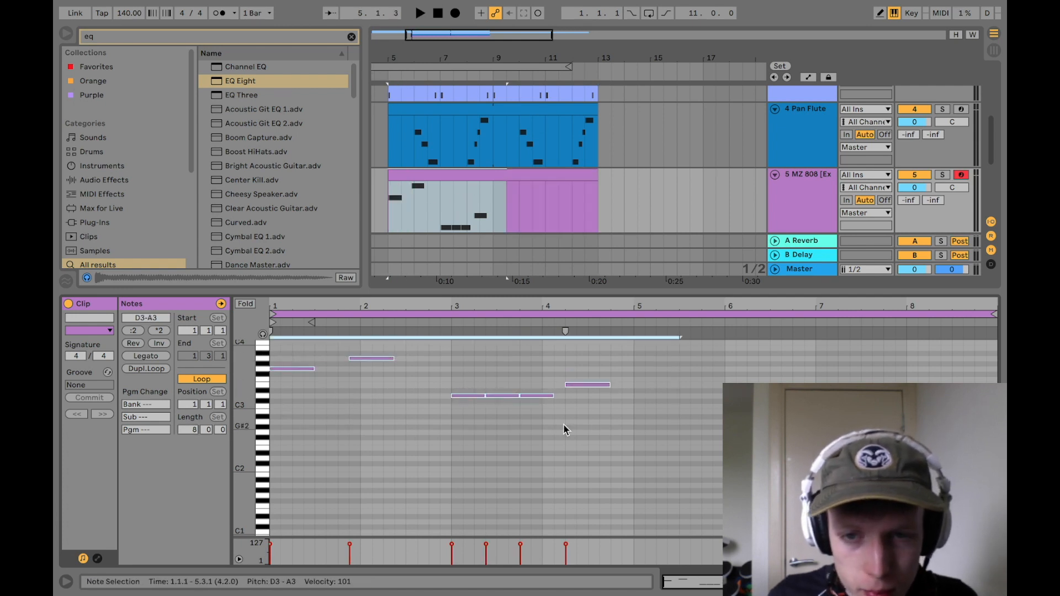
{"action": "key", "text": "ctrl+d"}
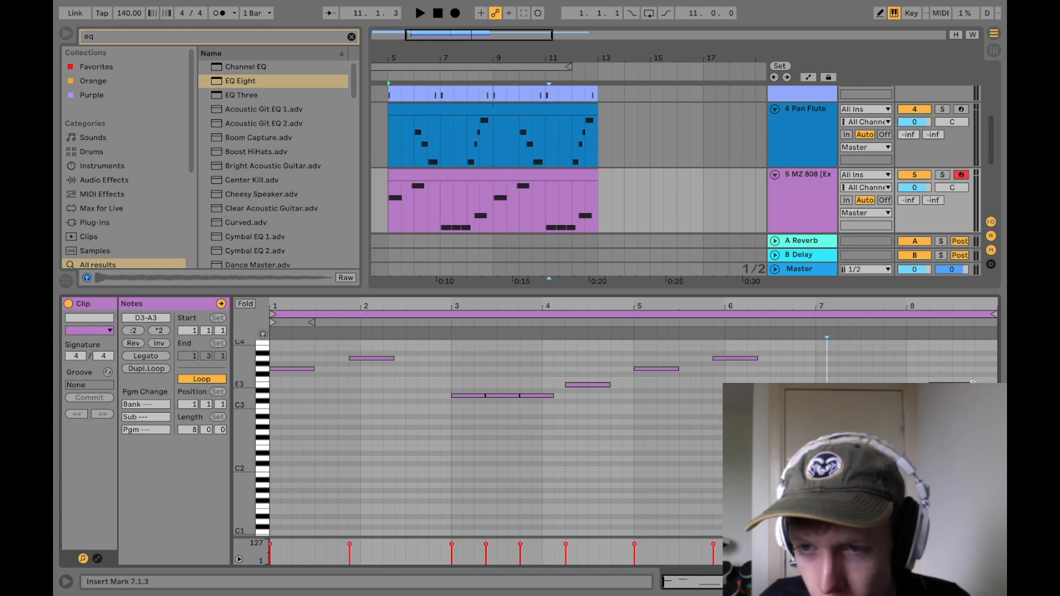
Step: Shorten the last E3 note in bar 8 of the 808 clip and paste a D3 note after it
{"action": "left_click_drag", "start_coordinate": [973, 383], "coordinate": [963, 383]}
{"action": "left_click", "coordinate": [964, 395]}
{"action": "key", "text": "ctrl+v"}
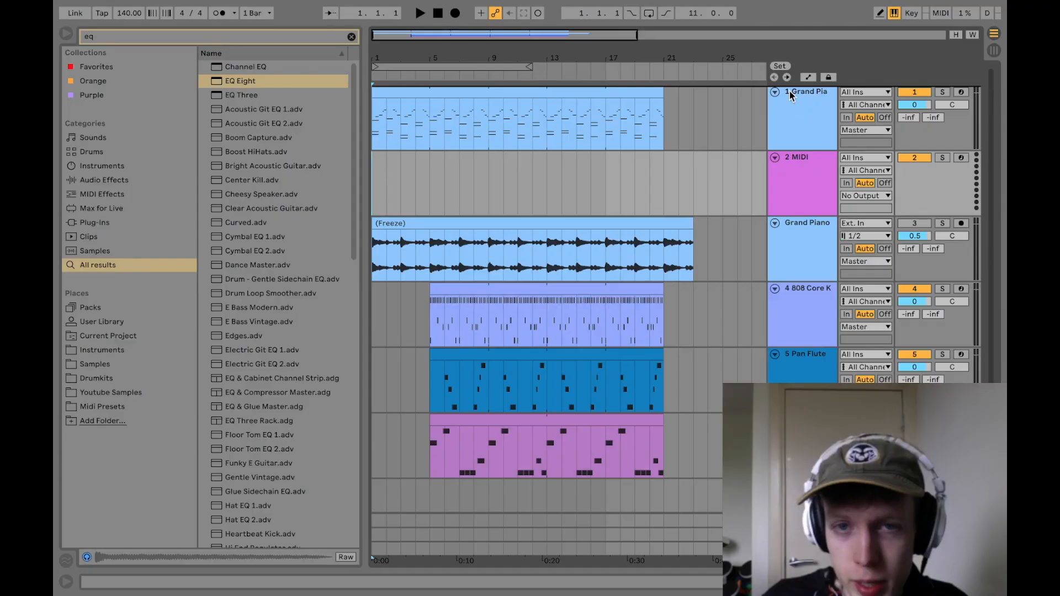
Step: Place the empty MIDI track above the Grand Piano track and create a clip named Intro on it from bar 1 to 5
{"action": "key", "text": "super+z"}
{"action": "key", "text": "super+z"}
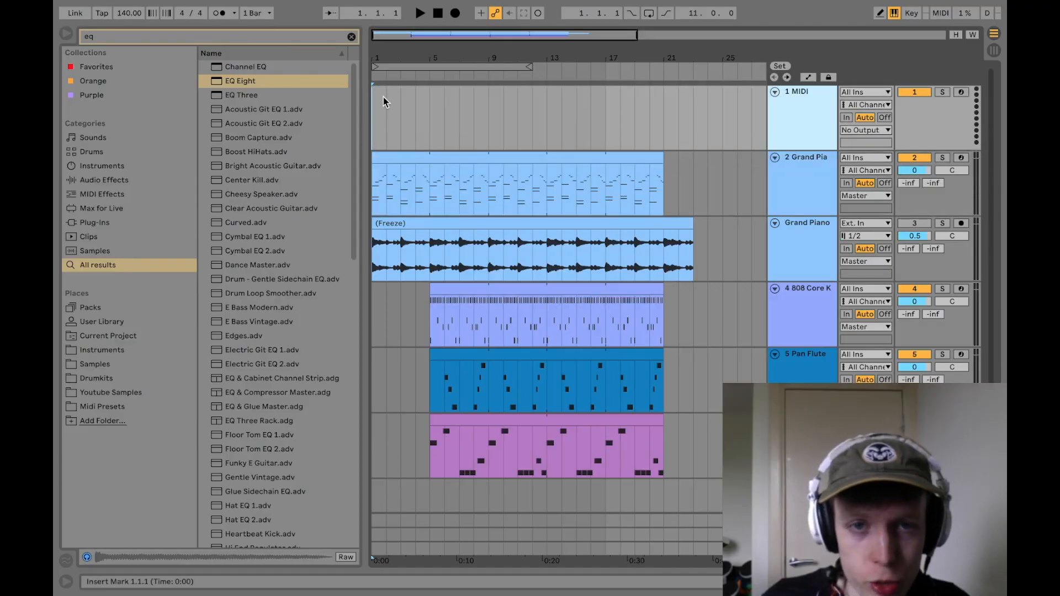
{"action": "double_click", "coordinate": [383, 97]}
{"action": "left_click_drag", "start_coordinate": [386, 94], "coordinate": [430, 94]}
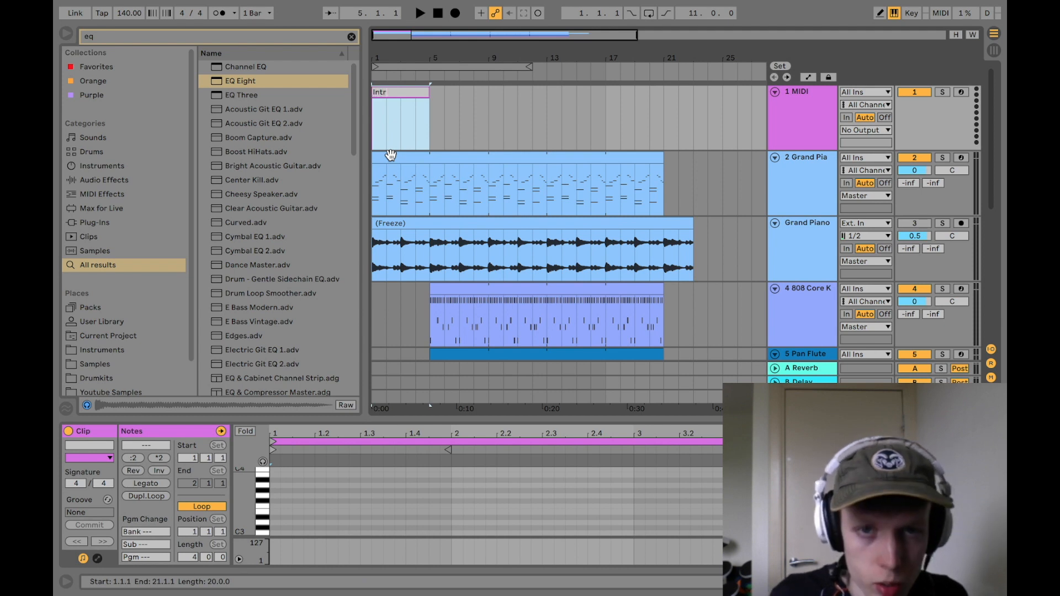
{"action": "type", "text": "o"}
{"action": "key", "text": "Return"}
Step: Play the arrangement from bar 1 to hear the intro section
{"action": "key", "text": "space"}
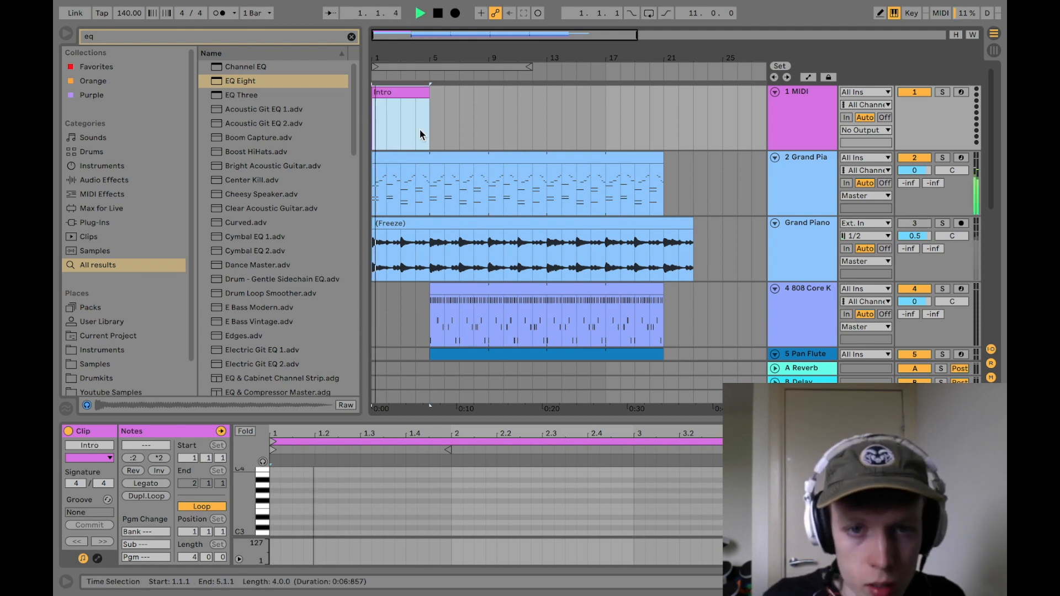
{"action": "left_click", "coordinate": [432, 202]}
{"action": "left_click", "coordinate": [401, 94]}
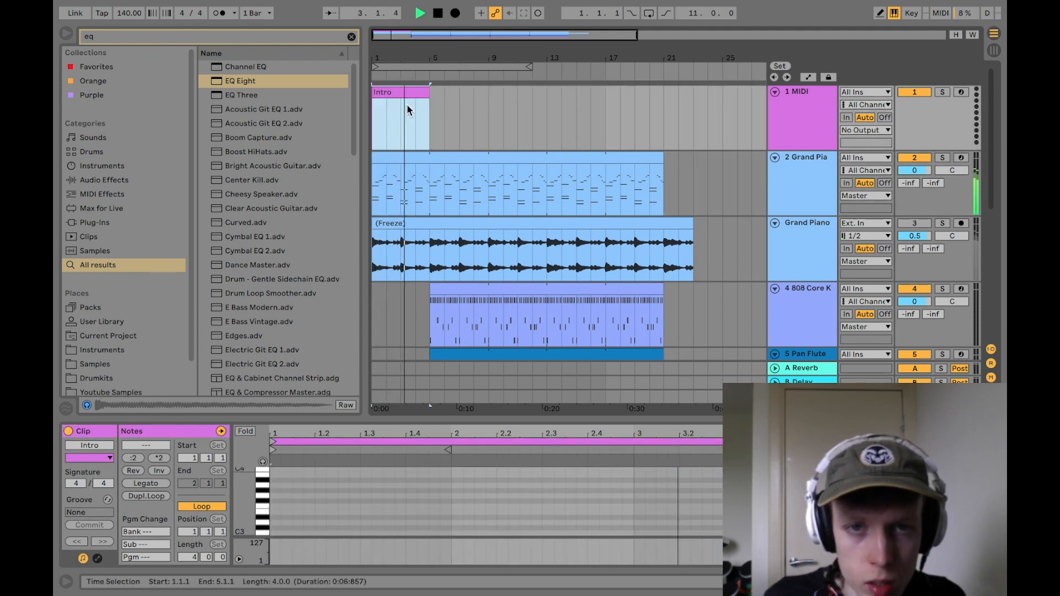
{"action": "left_click", "coordinate": [440, 184]}
{"action": "key", "text": "space"}
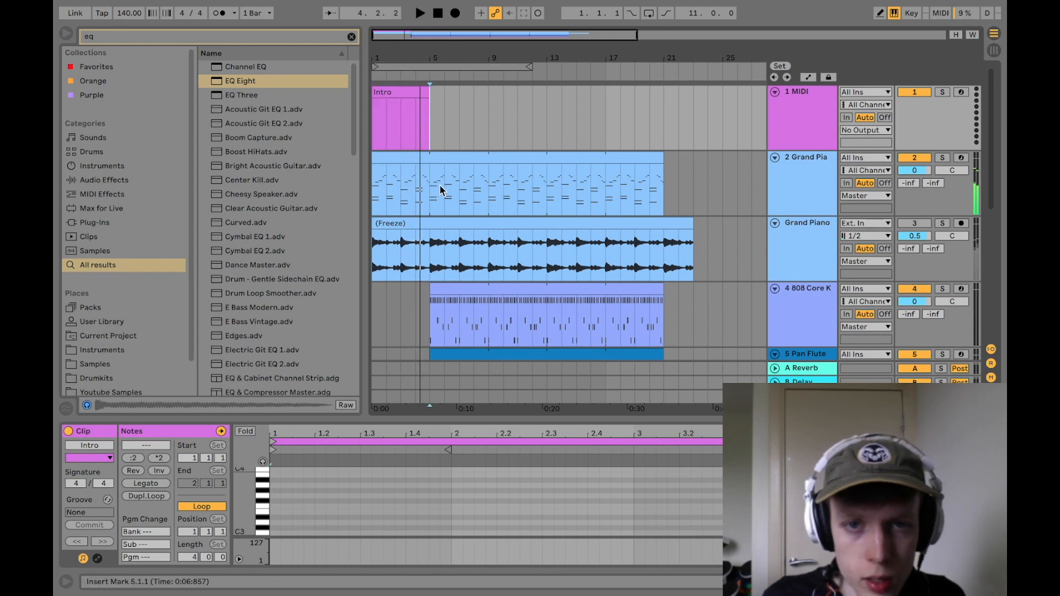
Step: Add a Hook clip from bar 5 to 13 and a Verse clip to bar 21, and repeat the pair up to bar 37
{"action": "key", "text": "ctrl+d"}
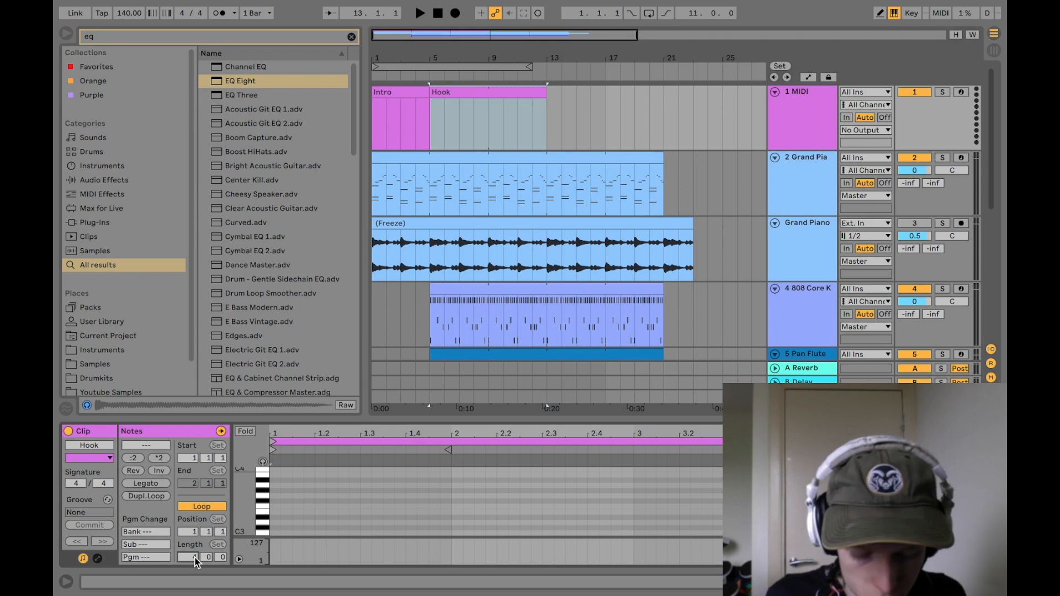
{"action": "key", "text": "ctrl+d"}
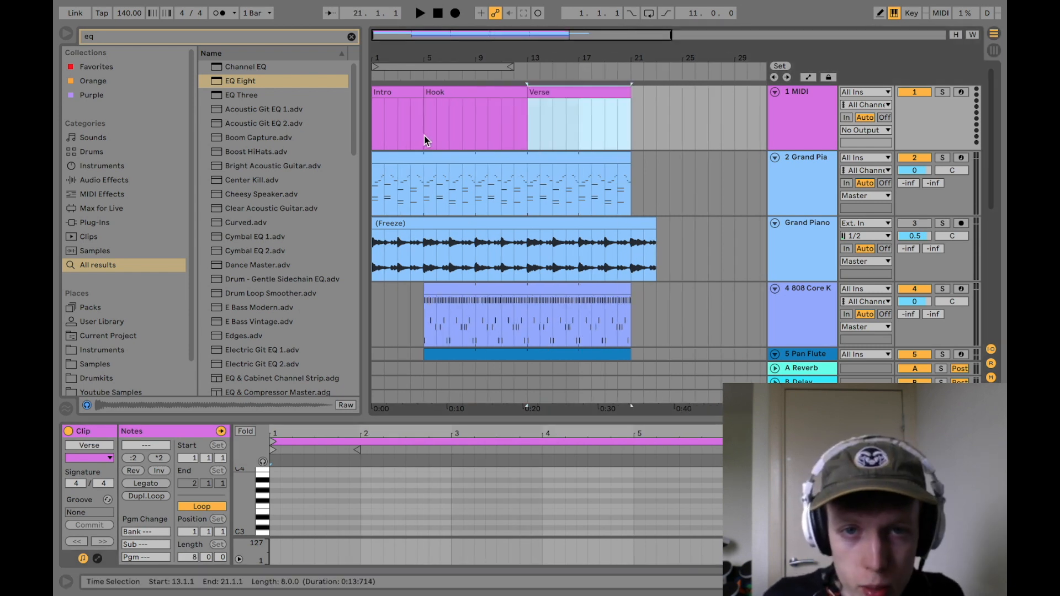
{"action": "left_click_drag", "start_coordinate": [425, 140], "coordinate": [612, 129]}
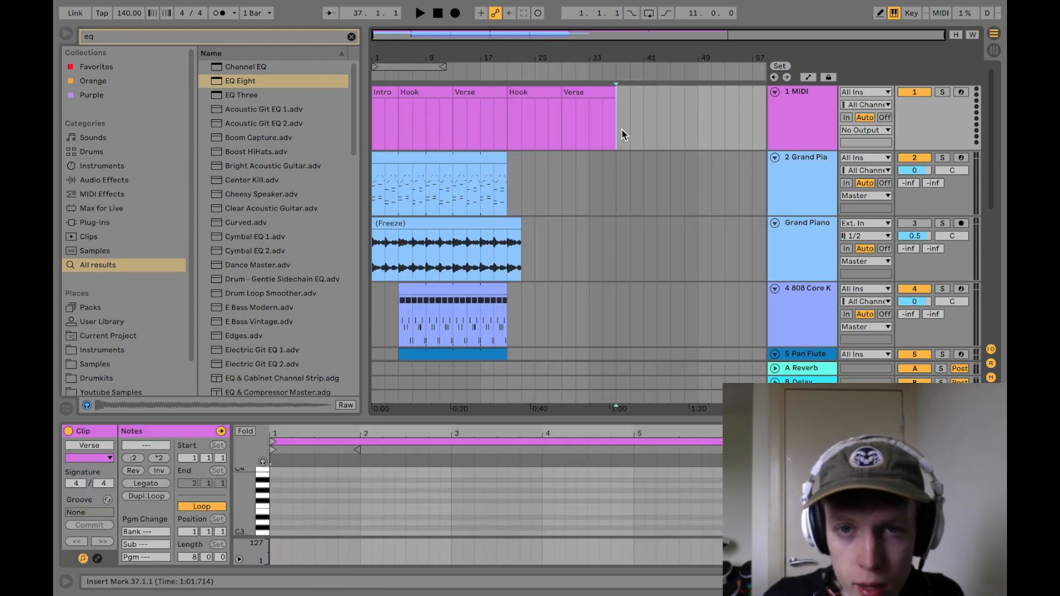
Step: Duplicate the last Verse marker clip to bars 37 to 45 and rename the copy Bridge
{"action": "key", "text": "ctrl+d"}
{"action": "key", "text": "ctrl+r"}
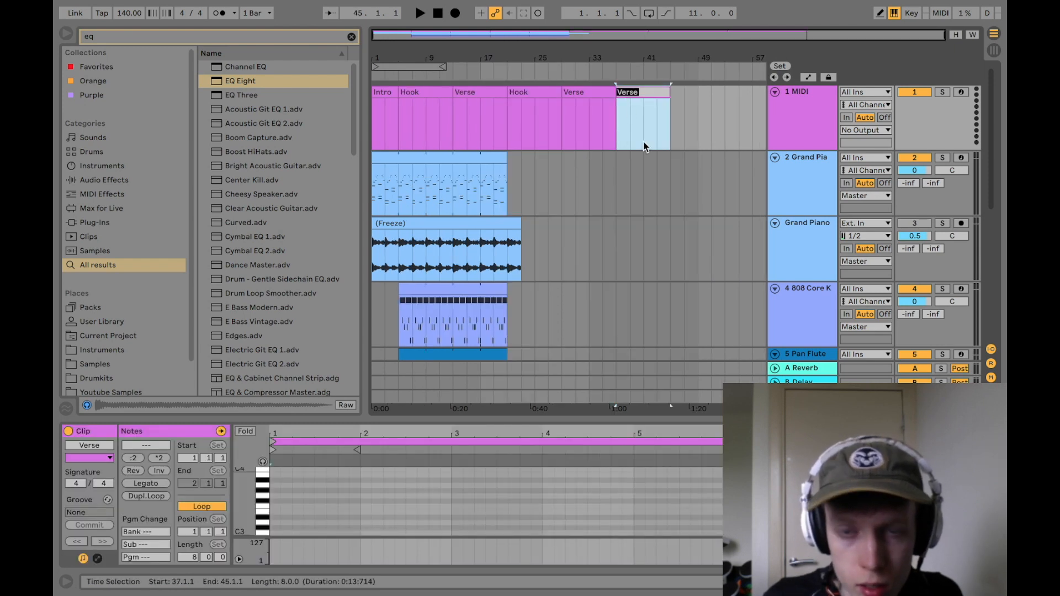
{"action": "type", "text": "Bridge"}
{"action": "key", "text": "Return"}
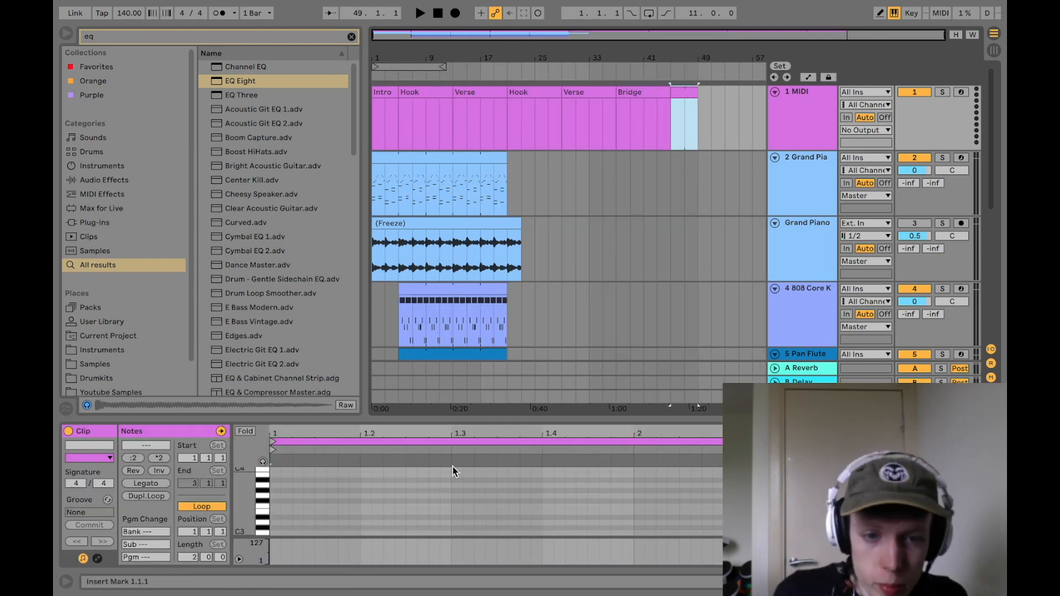
Step: Set the length of the marker clip at bar 45 to 4 bars and name it Pre
{"action": "key", "text": "super+Tab"}
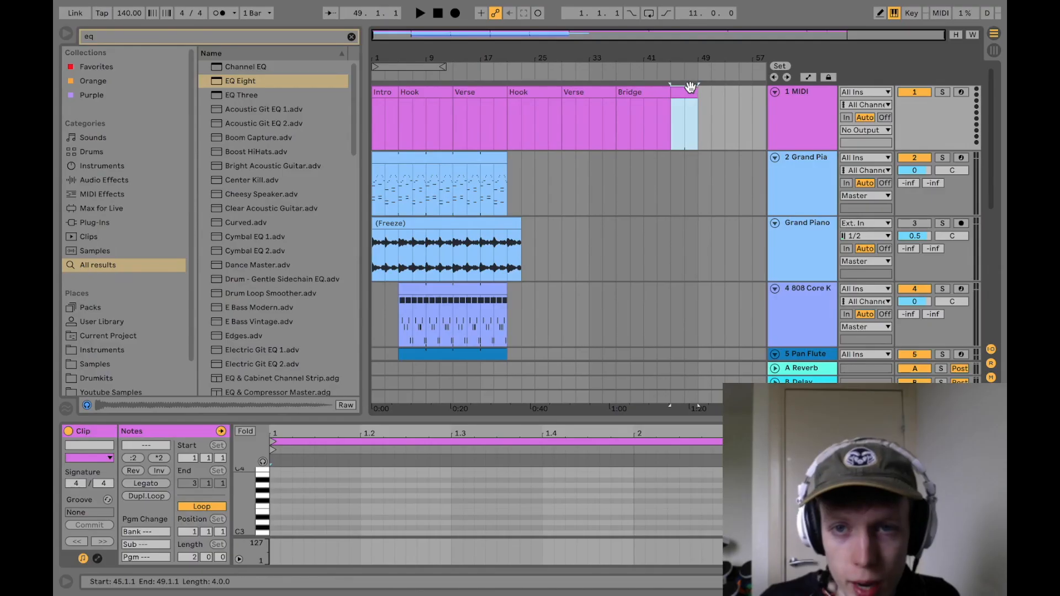
{"action": "left_click", "coordinate": [182, 559]}
{"action": "type", "text": "4"}
{"action": "key", "text": "Return"}
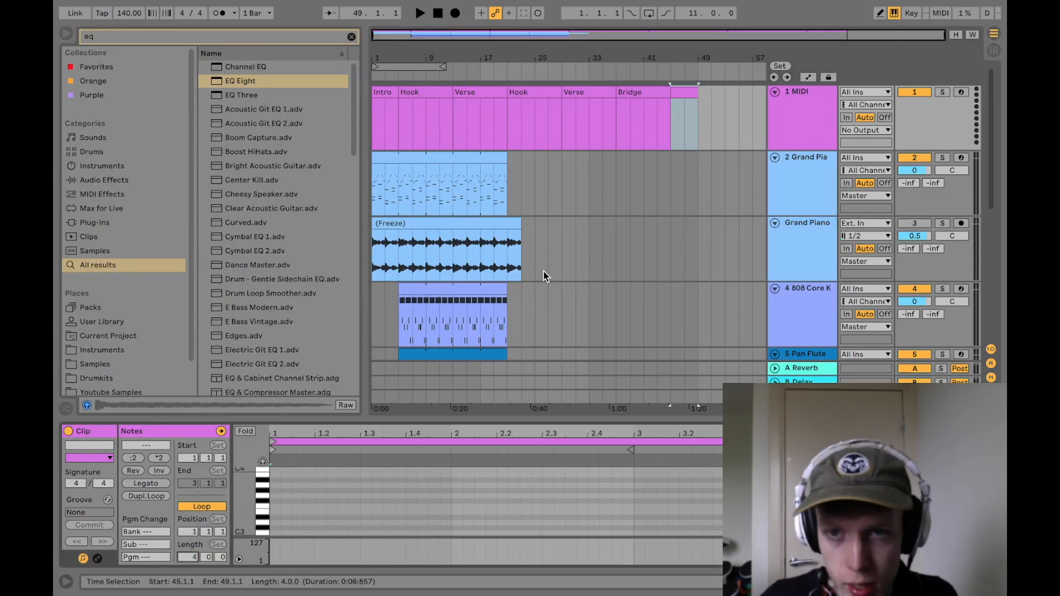
{"action": "left_click", "coordinate": [682, 96]}
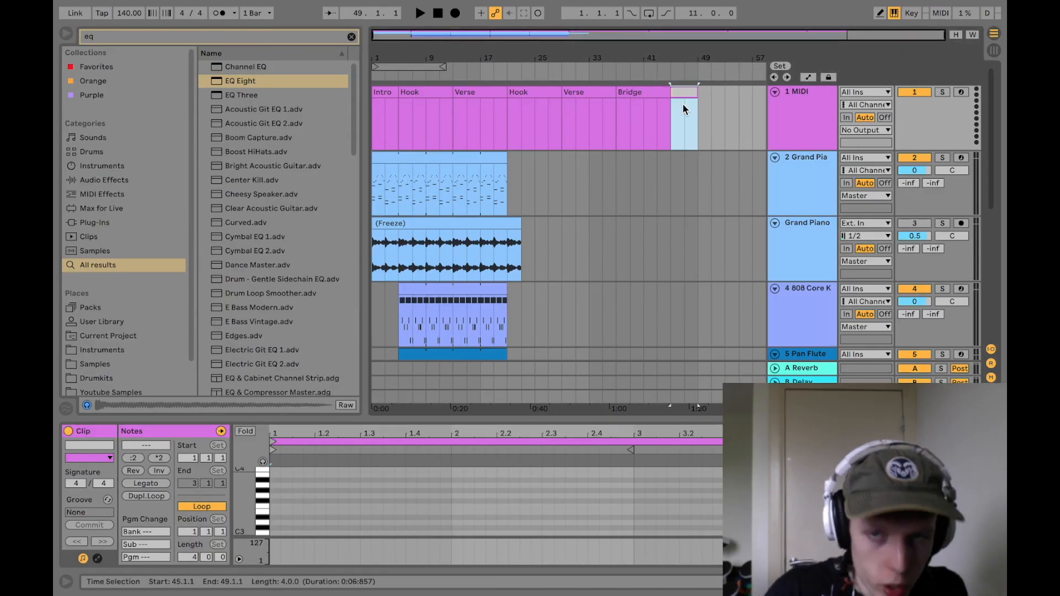
{"action": "type", "text": "Pre"}
{"action": "key", "text": "Return"}
{"action": "key", "text": "super+Tab"}
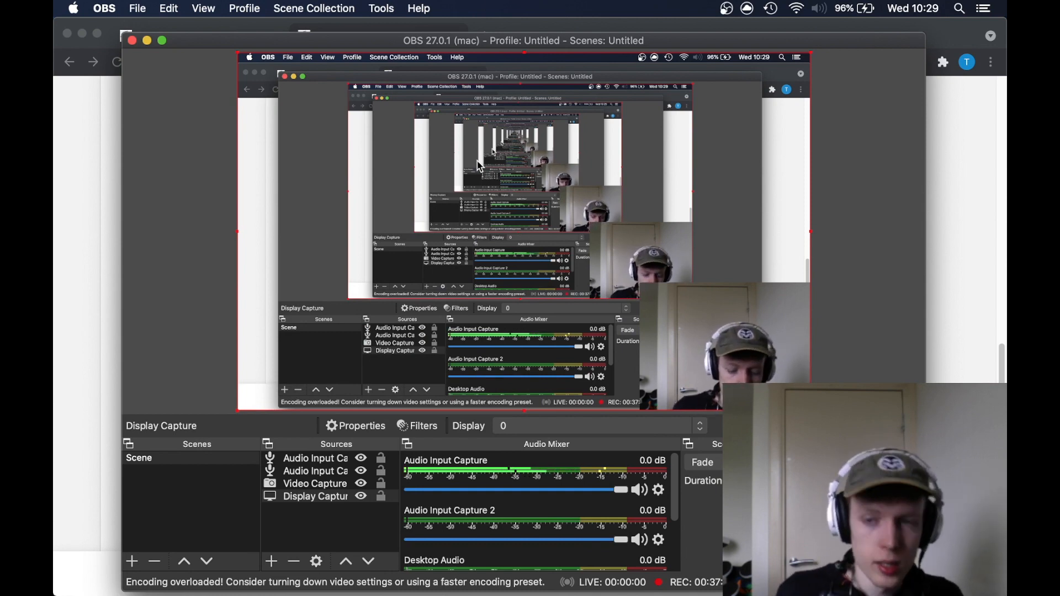
{"action": "key", "text": "super+Tab"}
Step: Extend the Pan Flute clip's start back to bar 3 and play the intro from bar 1
{"action": "left_click_drag", "start_coordinate": [397, 282], "coordinate": [385, 283]}
{"action": "left_click", "coordinate": [375, 300]}
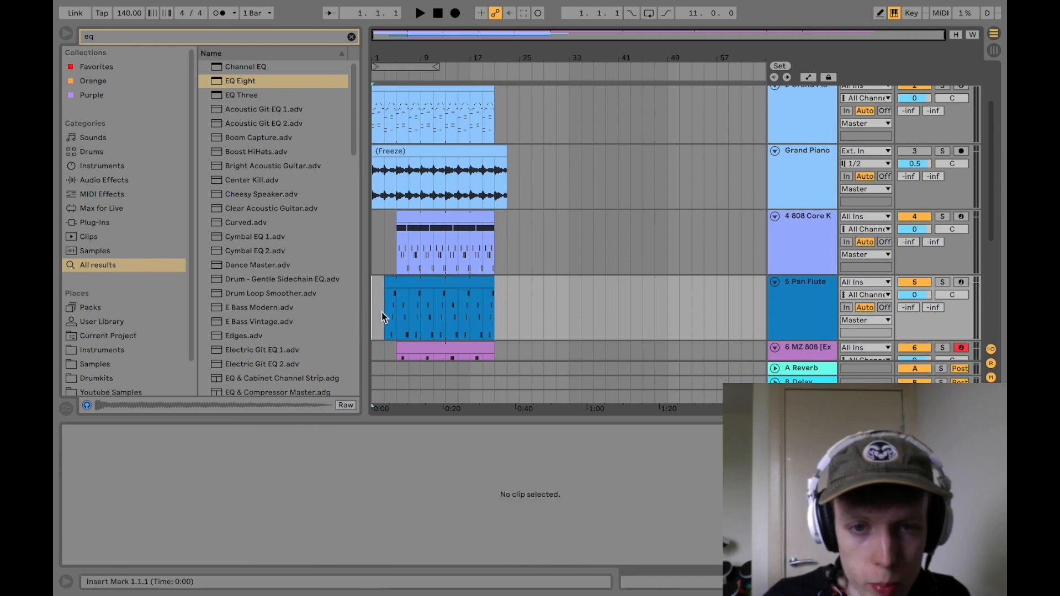
{"action": "key", "text": "space"}
{"action": "scroll", "coordinate": [382, 303], "scroll_direction": "down", "scroll_amount": 1}
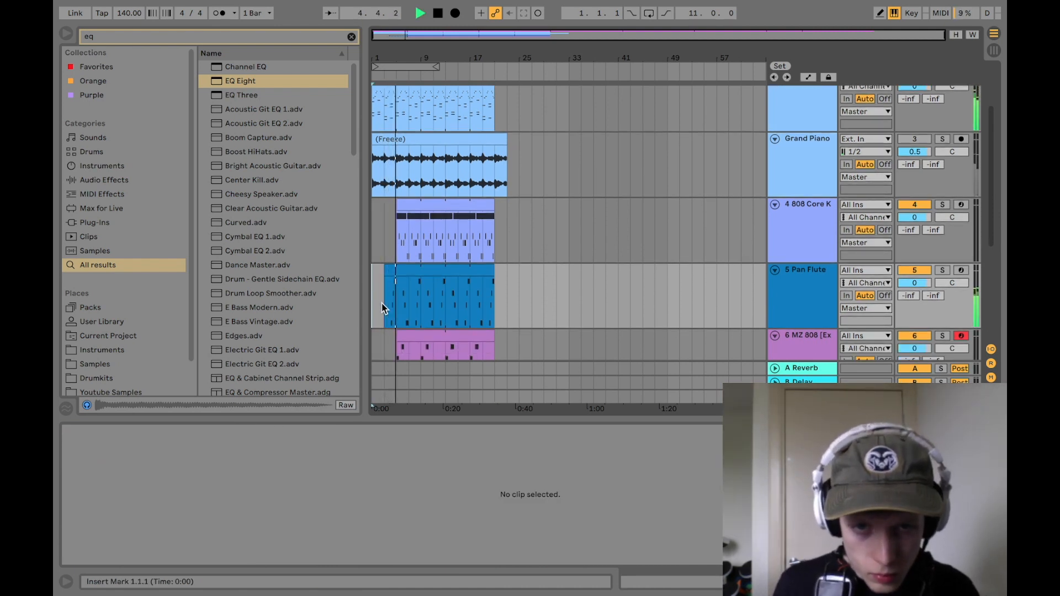
{"action": "key", "text": "space"}
Step: Trim the start of the MZ 808 clip so that it enters at bar 7
{"action": "scroll", "coordinate": [386, 282], "scroll_direction": "up", "scroll_amount": 3}
{"action": "scroll", "coordinate": [381, 307], "scroll_direction": "down", "scroll_amount": 1}
{"action": "key", "text": "ctrl+Left"}
{"action": "key", "text": "ctrl+Right"}
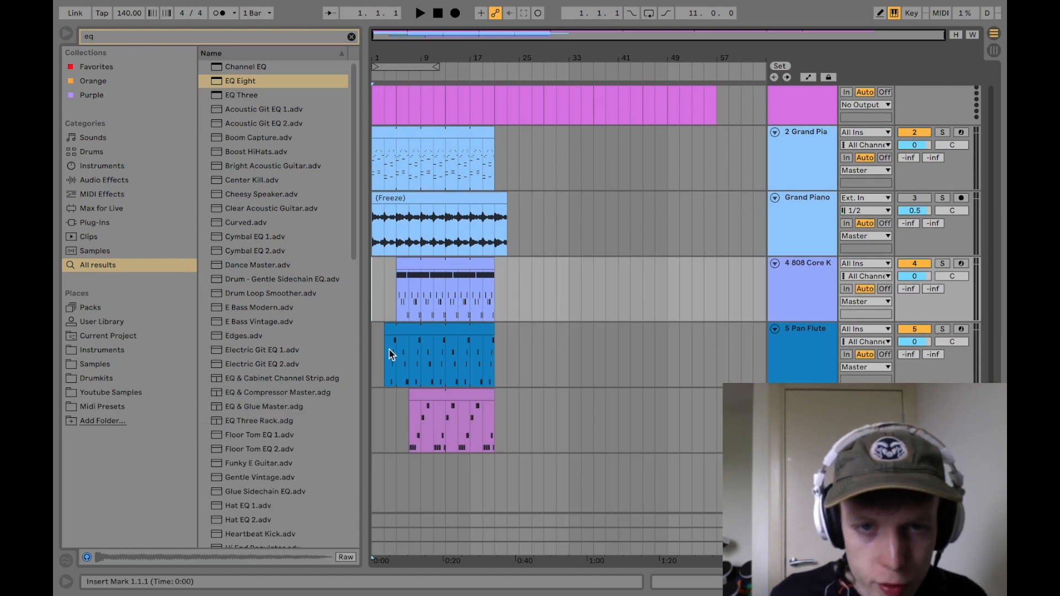
{"action": "scroll", "coordinate": [389, 353], "scroll_direction": "up", "scroll_amount": 1}
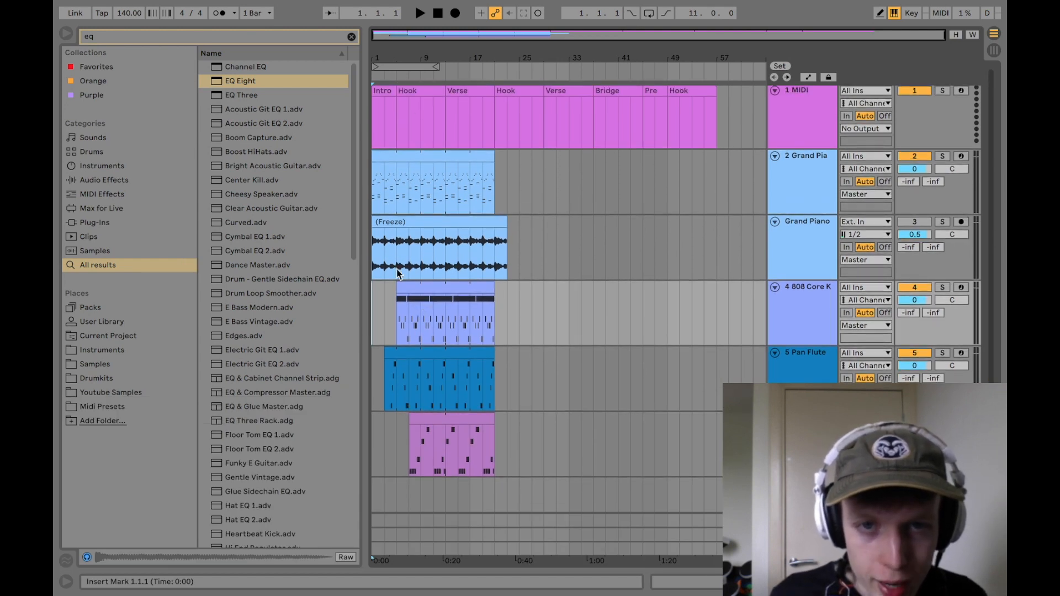
Step: Play the arrangement from bar 1 to check the drum, flute and 808 entries in the first Hook
{"action": "left_click", "coordinate": [401, 315]}
{"action": "left_click", "coordinate": [410, 437]}
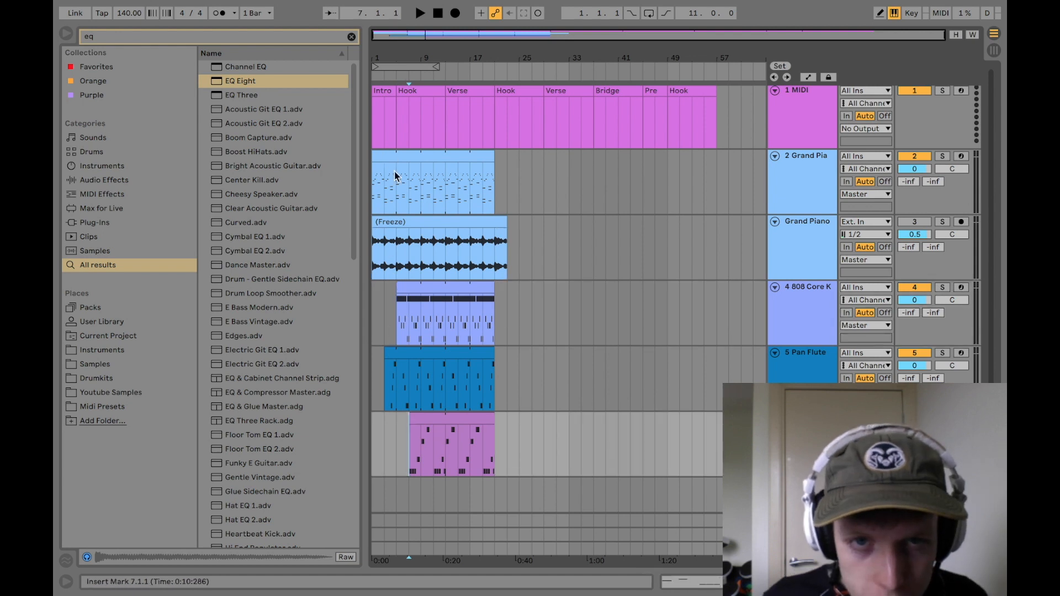
{"action": "left_click", "coordinate": [381, 454]}
{"action": "key", "text": "space"}
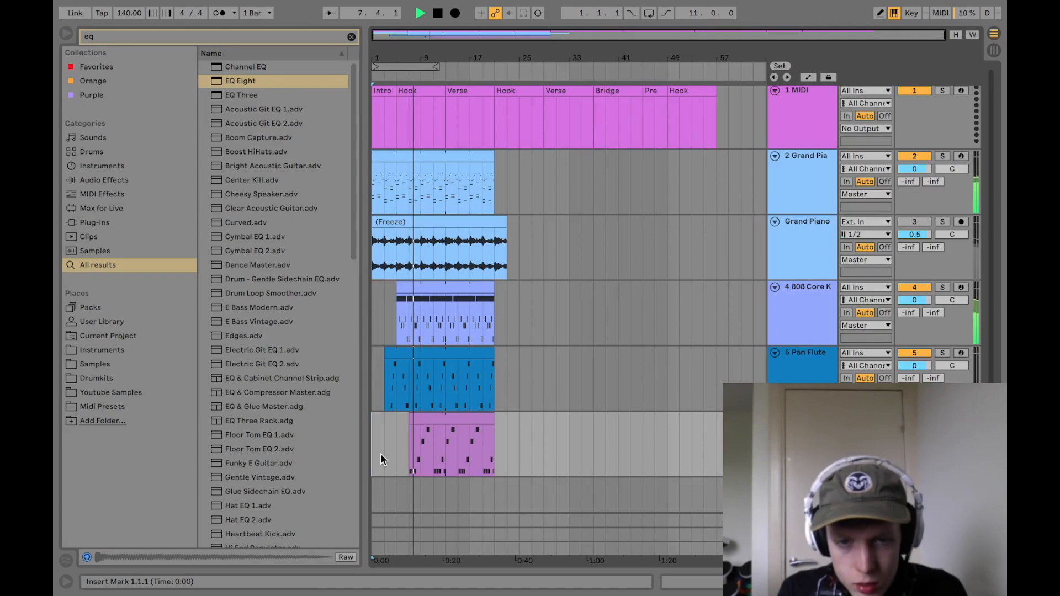
{"action": "key", "text": "space"}
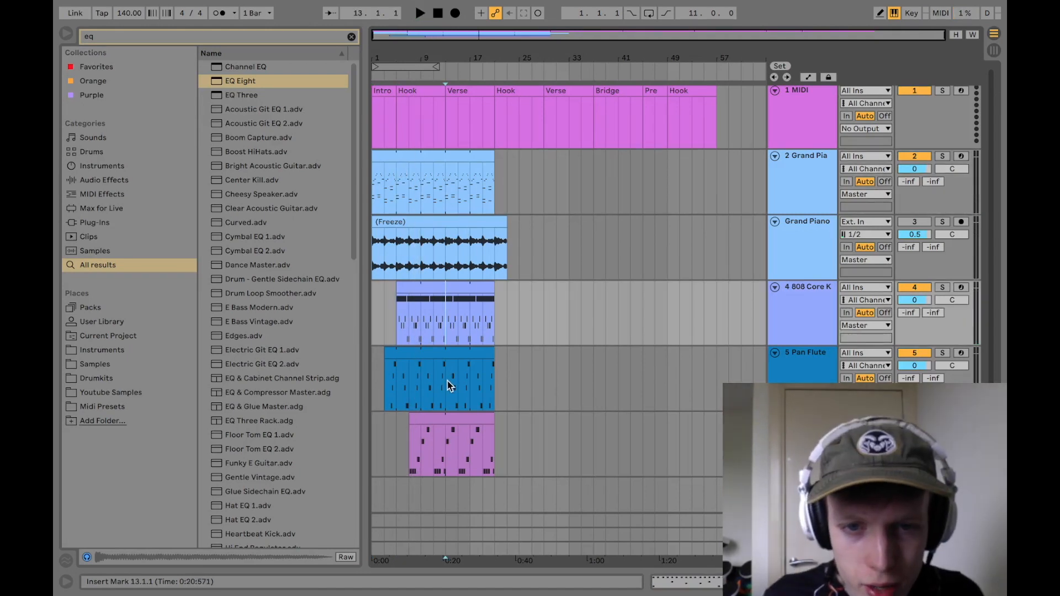
Step: Delete the Pan Flute and MZ 808 parts in the first Verse, from bar 13 to 21
{"action": "left_click_drag", "start_coordinate": [447, 382], "coordinate": [493, 387]}
{"action": "key", "text": "Delete"}
{"action": "left_click_drag", "start_coordinate": [493, 448], "coordinate": [440, 442]}
{"action": "key", "text": "Delete"}
{"action": "left_click", "coordinate": [446, 387]}
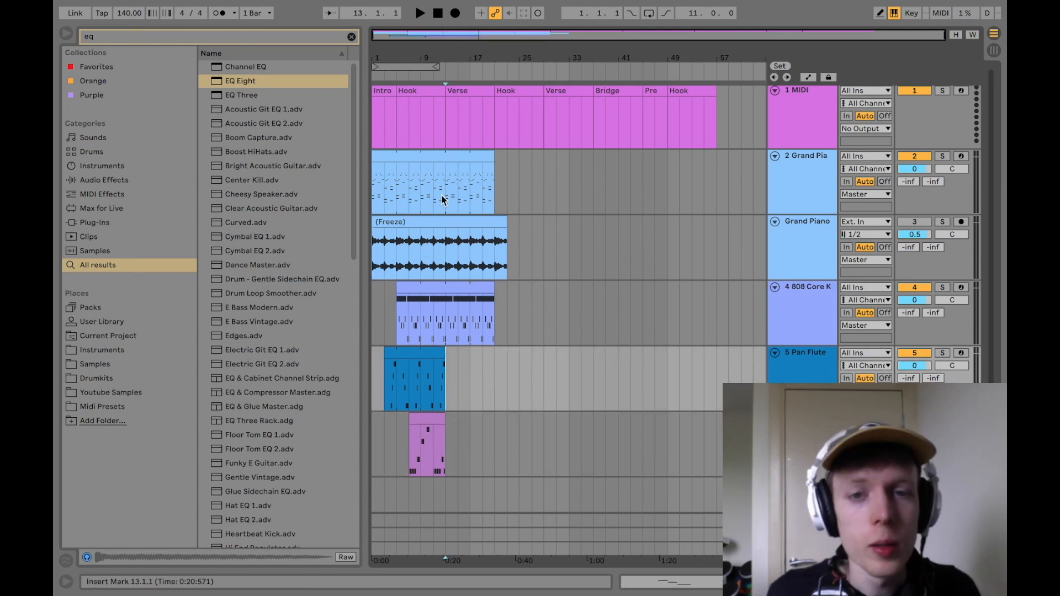
Step: Fill the second Hook from bar 21 to 29 with Grand Piano, Pan Flute and MZ 808 parts and copy it to the Hook at bar 49
{"action": "key", "text": "space"}
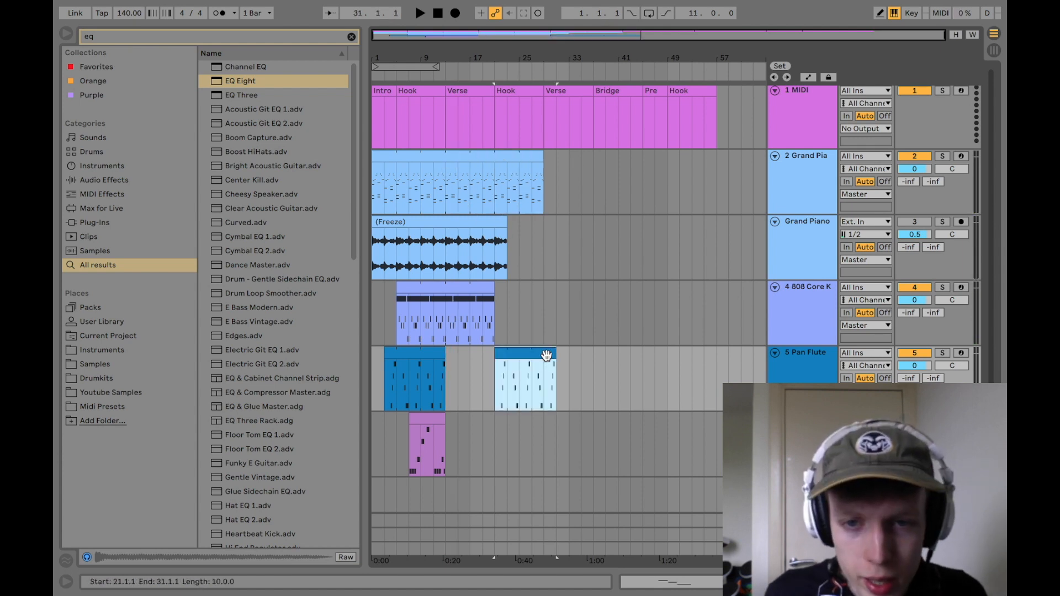
{"action": "left_click_drag", "start_coordinate": [553, 356], "coordinate": [540, 358]}
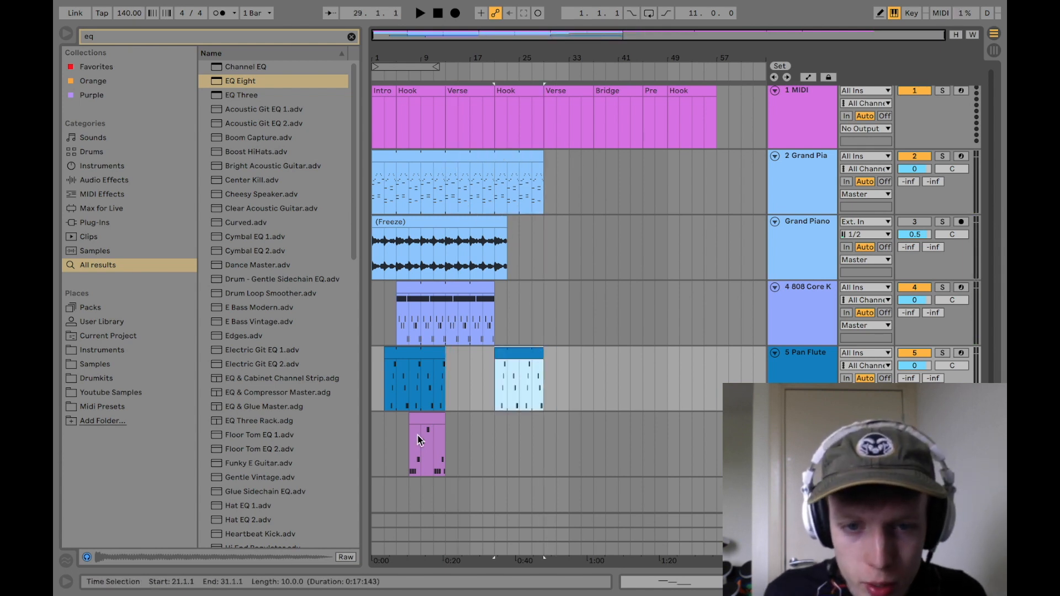
{"action": "left_click", "coordinate": [420, 419]}
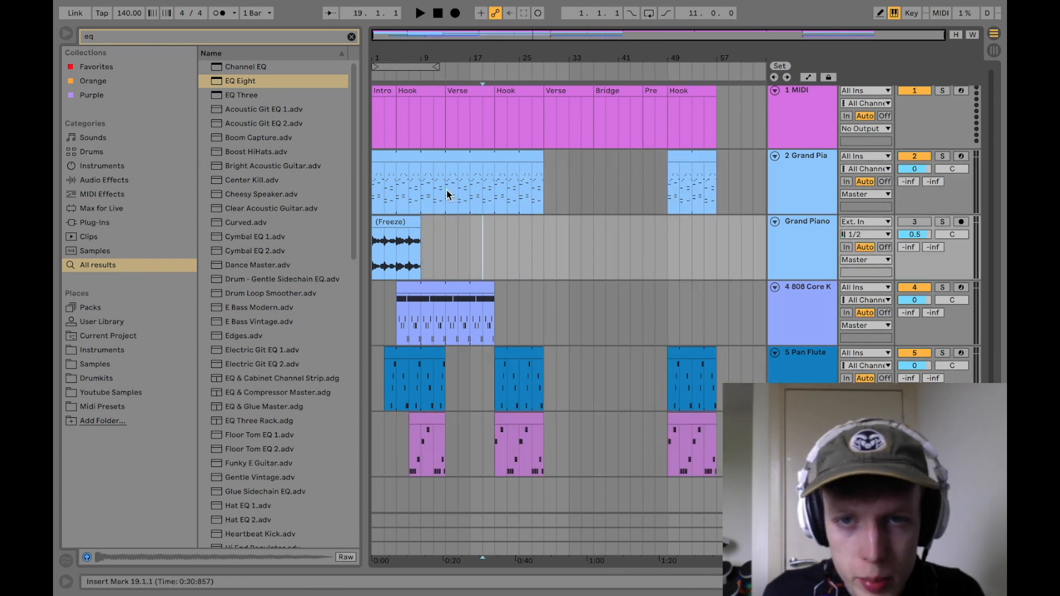
Step: Copy the first Verse's Grand Piano and drum parts to bar 29, and move the frozen Grand Piano clip to the Bridge at bar 37
{"action": "left_click_drag", "start_coordinate": [447, 195], "coordinate": [499, 286]}
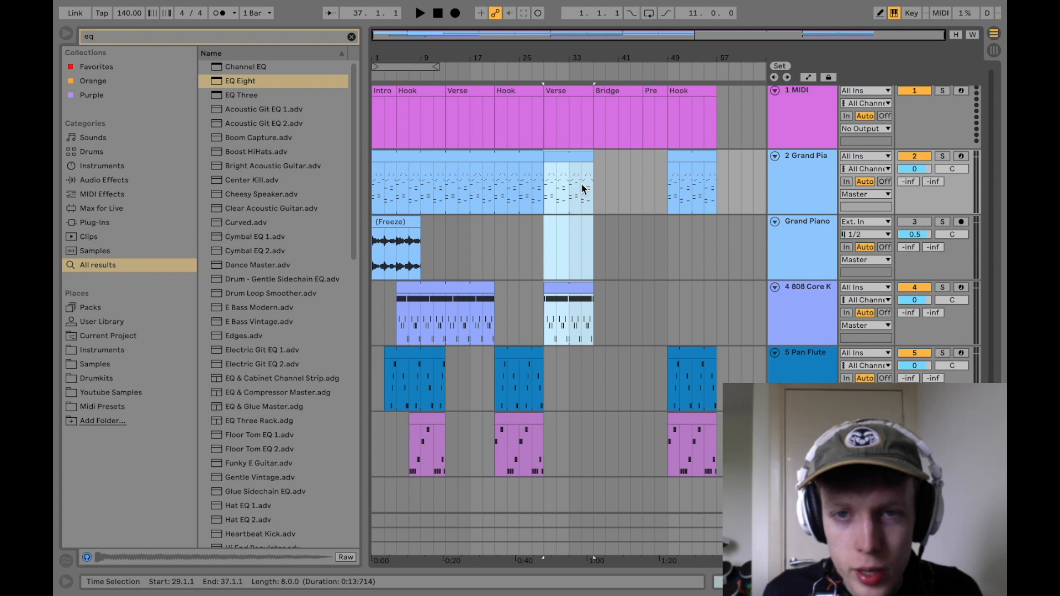
{"action": "left_click", "coordinate": [590, 185]}
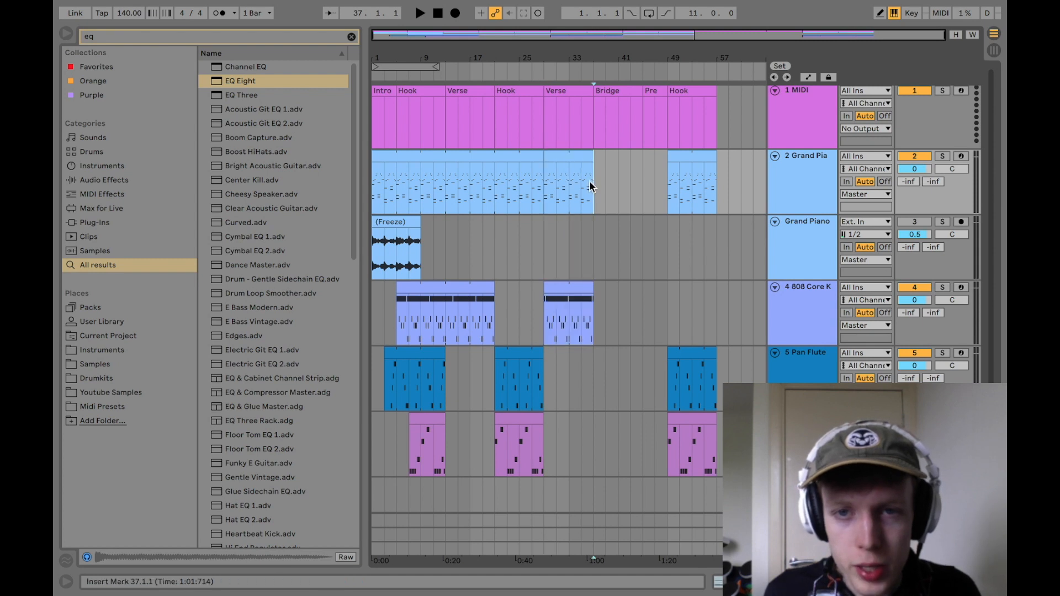
{"action": "left_click", "coordinate": [390, 224]}
{"action": "left_click_drag", "start_coordinate": [390, 224], "coordinate": [611, 222]}
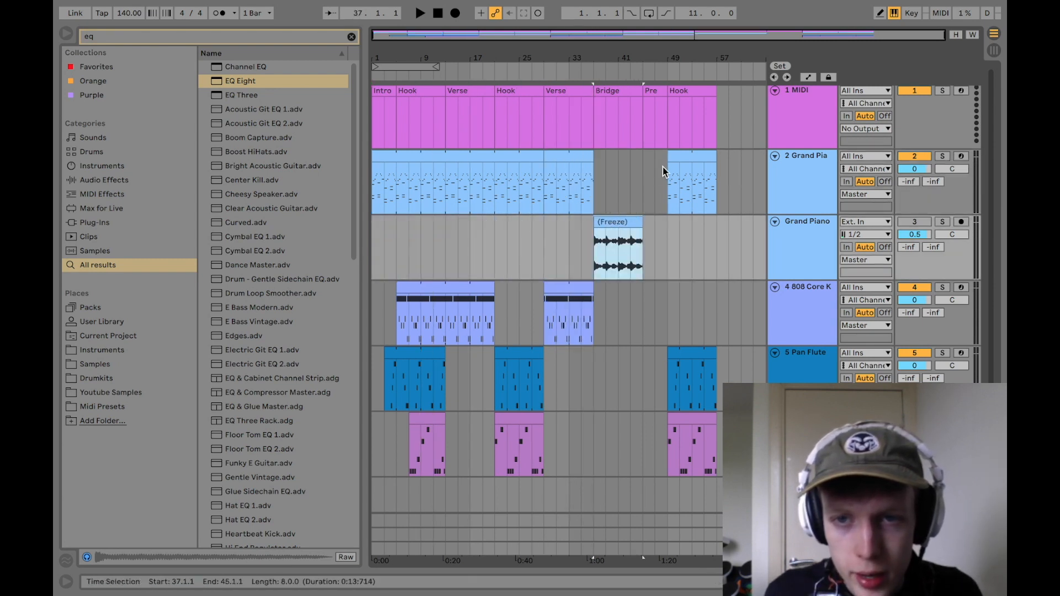
Step: Set the frozen Grand Piano clip's warp mode to Beats and turn Warp off
{"action": "double_click", "coordinate": [623, 221]}
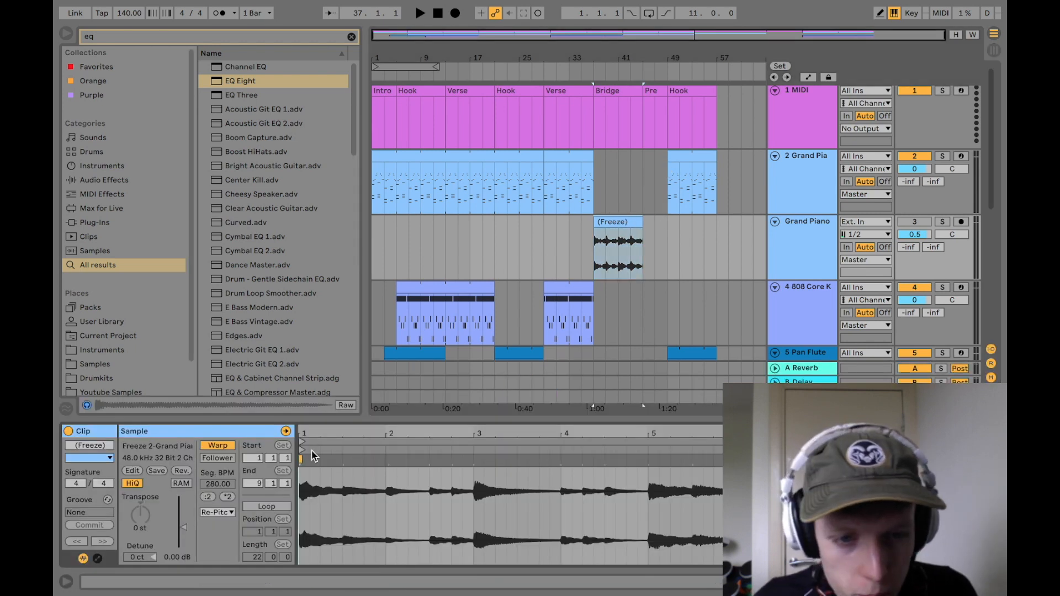
{"action": "left_click", "coordinate": [232, 513]}
{"action": "left_click", "coordinate": [214, 489]}
{"action": "left_click", "coordinate": [217, 446]}
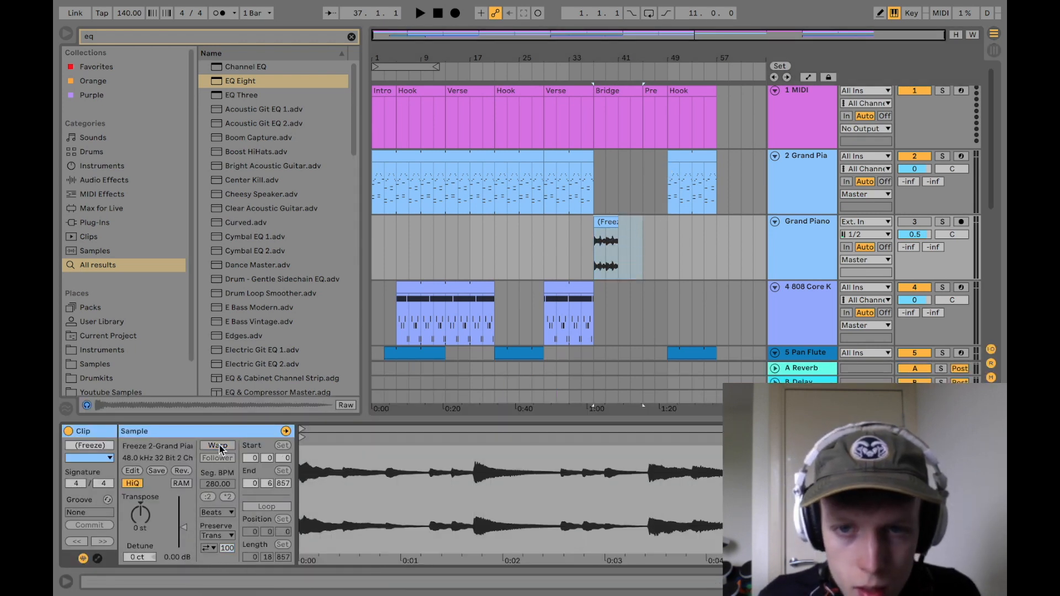
Step: Reverse the frozen Grand Piano clip in the Bridge and play it back
{"action": "left_click", "coordinate": [188, 469]}
{"action": "key", "text": "space"}
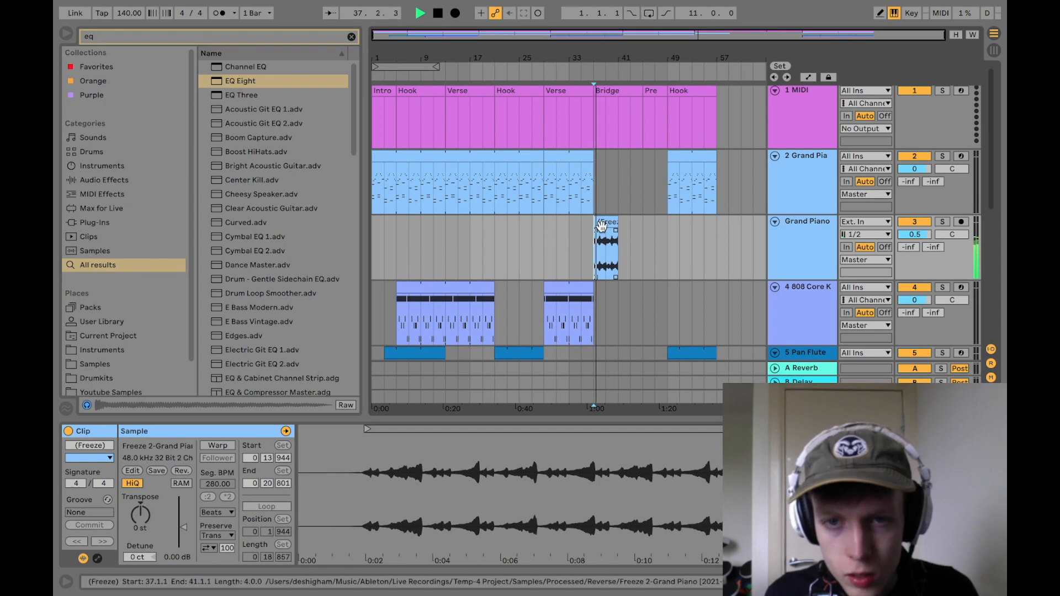
Step: Repeat the reversed Grand Piano clip to fill the Bridge to bar 45, and copy the Grand Piano MIDI part into the Pre section
{"action": "left_click", "coordinate": [607, 222]}
{"action": "left_click", "coordinate": [615, 240]}
{"action": "key", "text": "super+v"}
{"action": "left_click", "coordinate": [615, 240]}
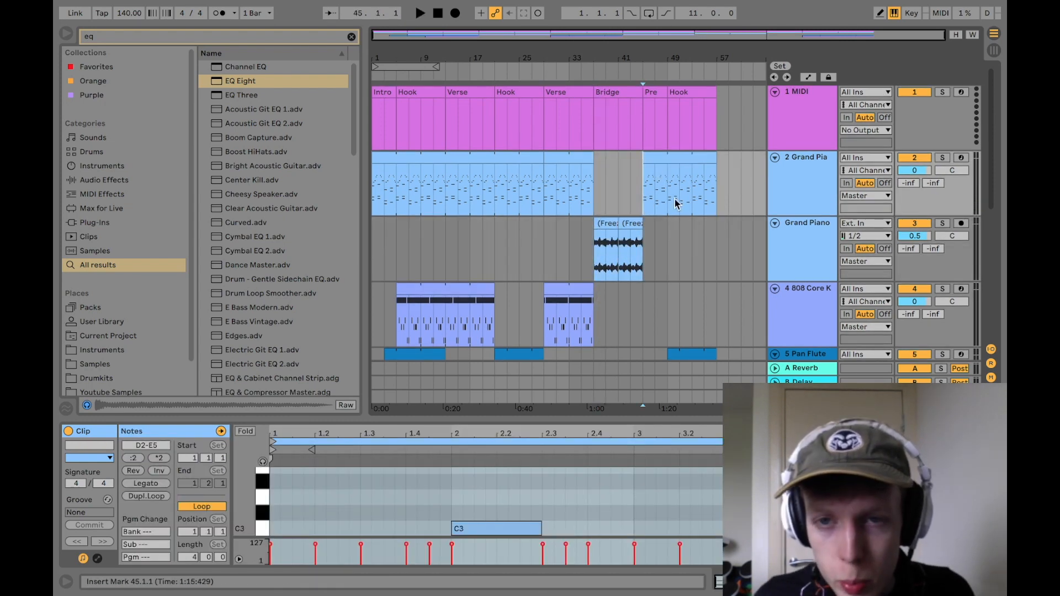
{"action": "scroll", "coordinate": [674, 203], "scroll_direction": "down", "scroll_amount": 1}
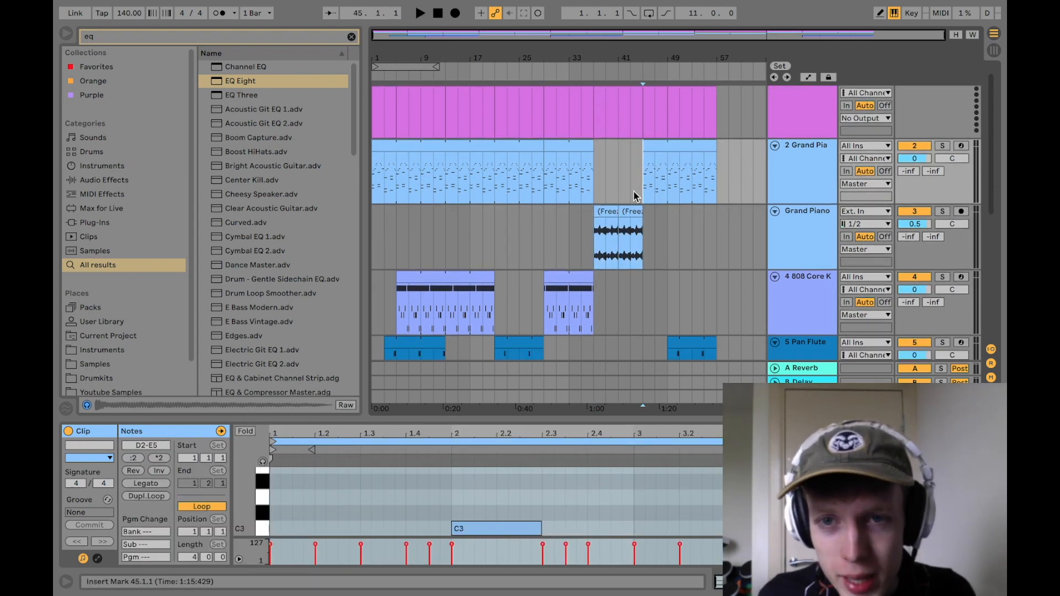
Step: Insert an empty MIDI clip on the 808 Core Kit track across the Pre, bars 45 to 49, with a loop length of 4 bars
{"action": "double_click", "coordinate": [648, 301]}
{"action": "left_click_drag", "start_coordinate": [652, 276], "coordinate": [662, 275]}
{"action": "left_click", "coordinate": [196, 558]}
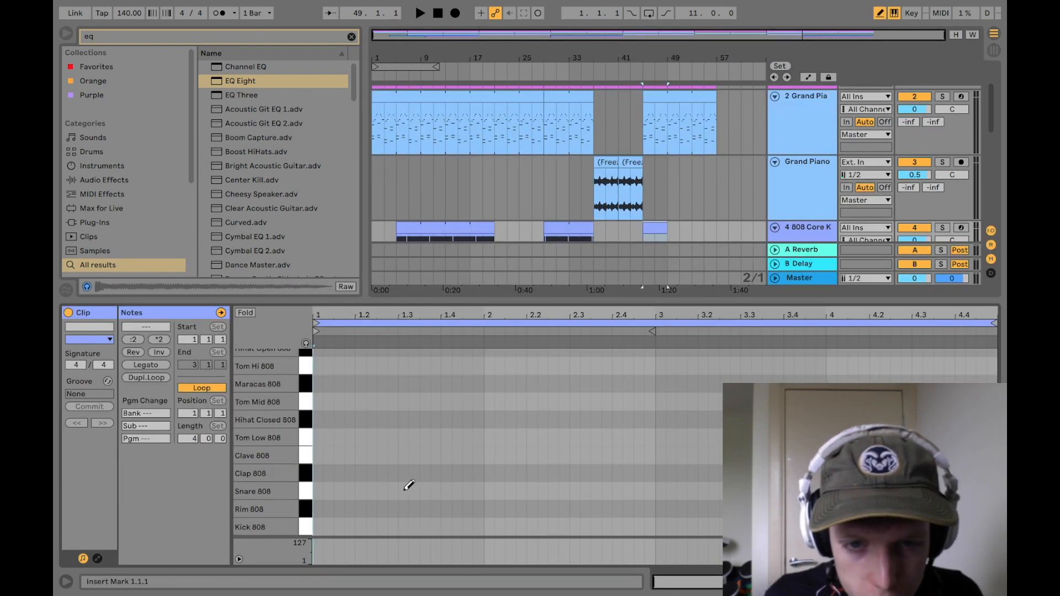
Step: Draw Snare 808 hits at 1.3, 2.3 and 4.3 in the Pre drum clip and play it back
{"action": "left_click", "coordinate": [404, 490]}
{"action": "left_click", "coordinate": [574, 491]}
{"action": "key", "text": "b"}
{"action": "key", "text": "space"}
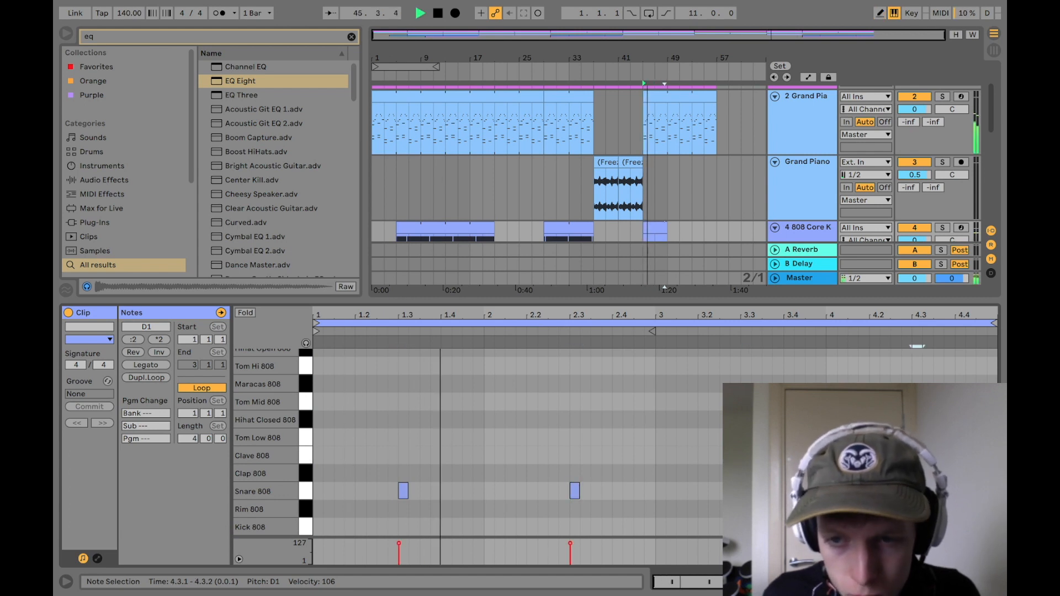
{"action": "left_click", "coordinate": [858, 458]}
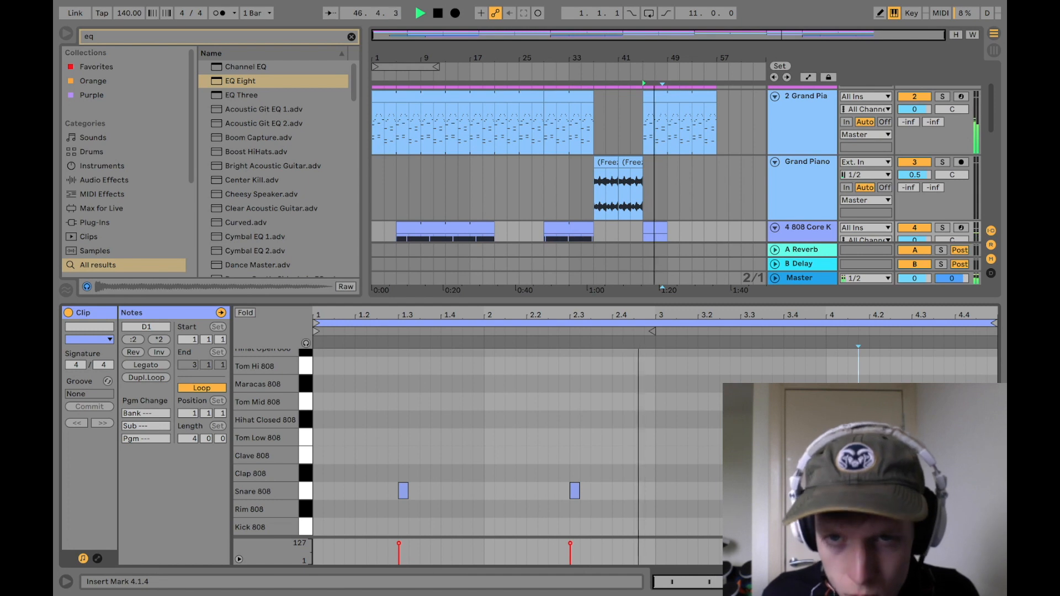
{"action": "key", "text": "space"}
Step: Add Snare 808 hits at 3.1 and 4.4 to the Pre drum clip, leaving no hit at 2.1
{"action": "key", "text": "b"}
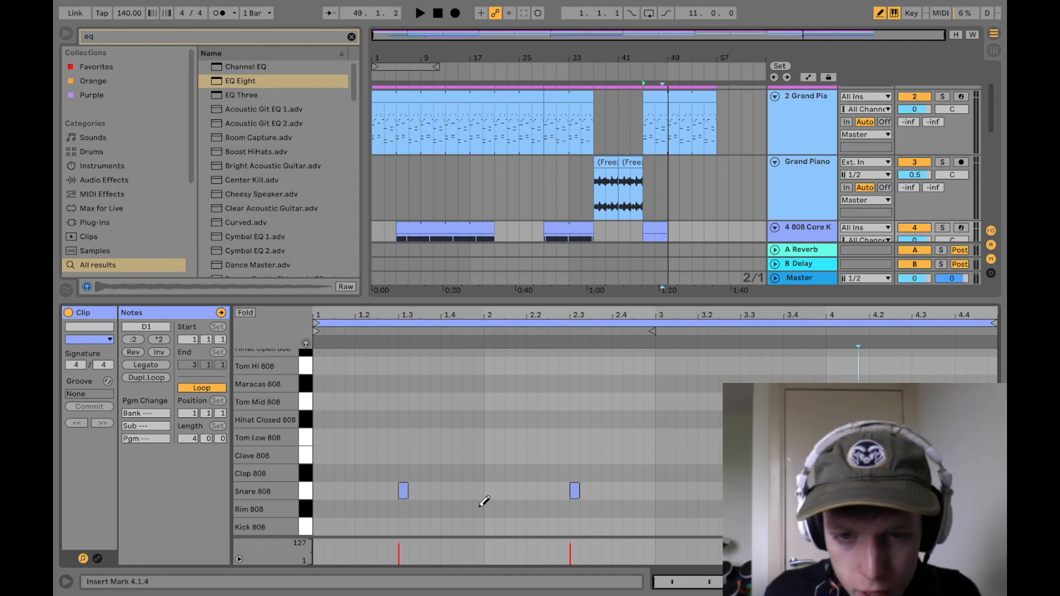
{"action": "left_click", "coordinate": [495, 489]}
{"action": "left_click", "coordinate": [661, 486]}
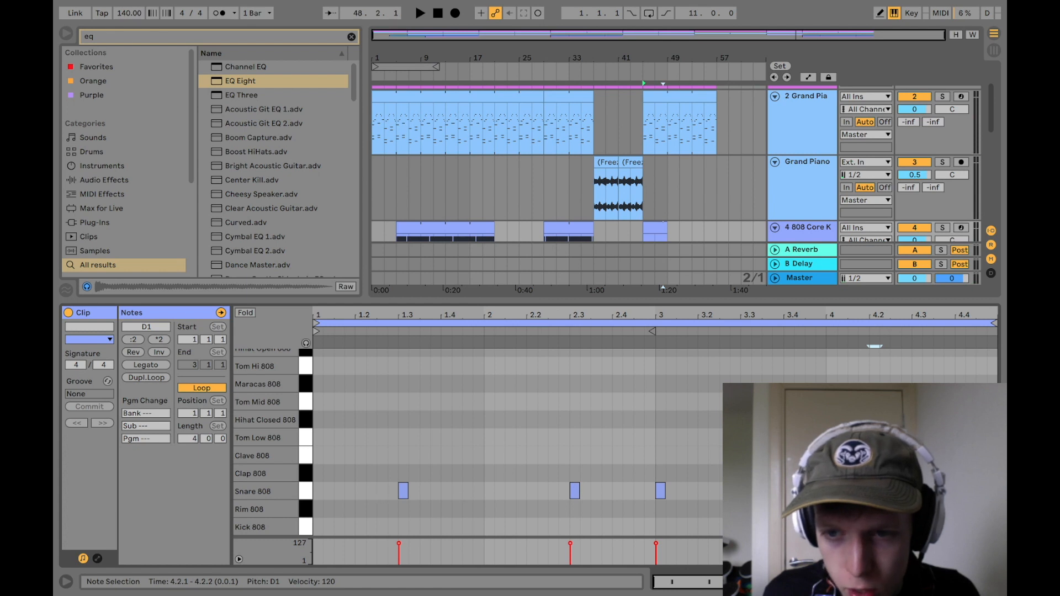
{"action": "left_click", "coordinate": [580, 492]}
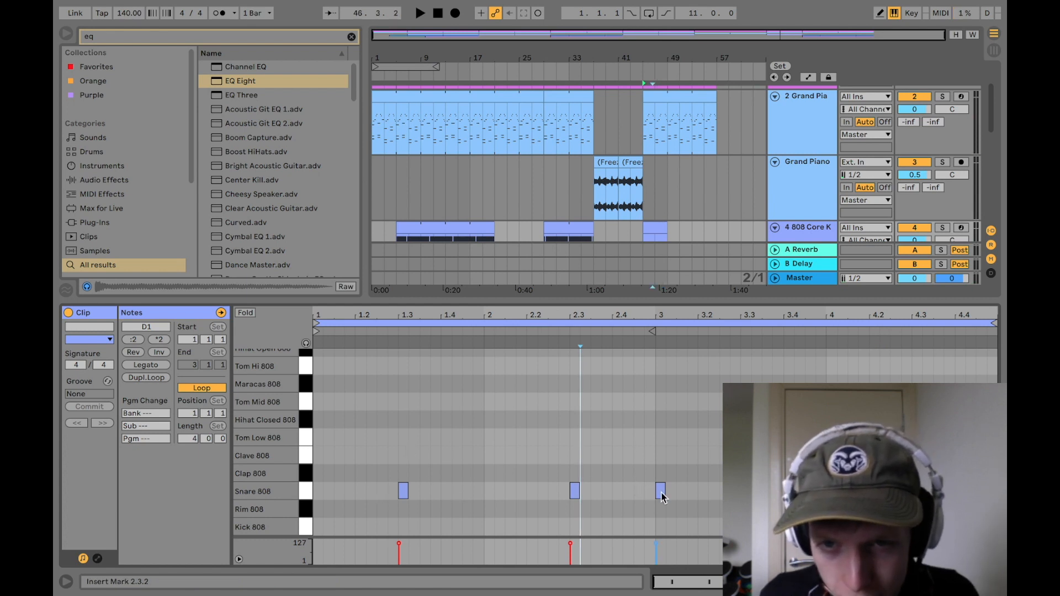
{"action": "key", "text": "b"}
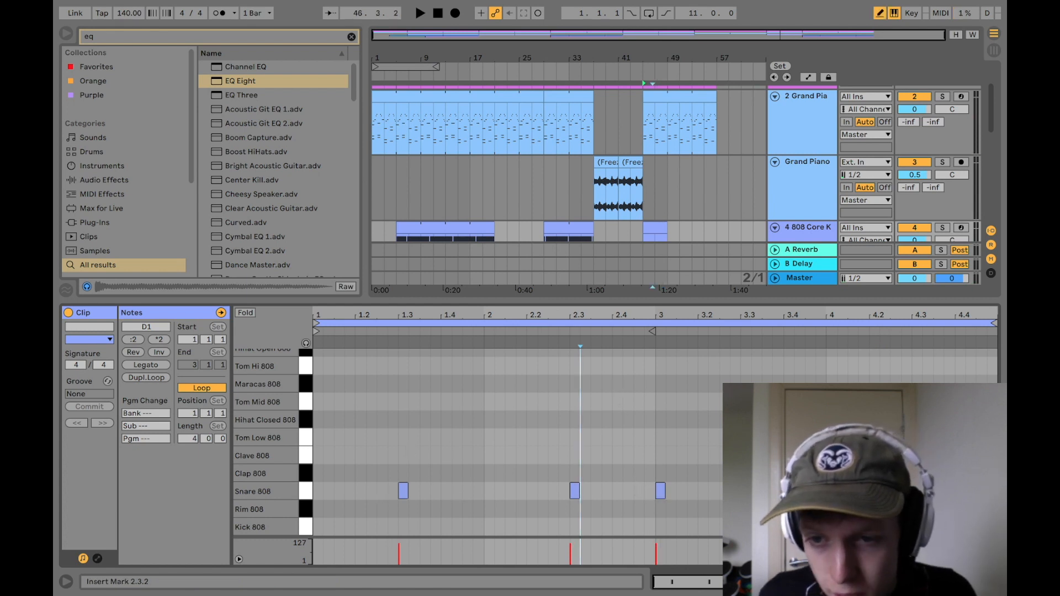
{"action": "left_click", "coordinate": [961, 492]}
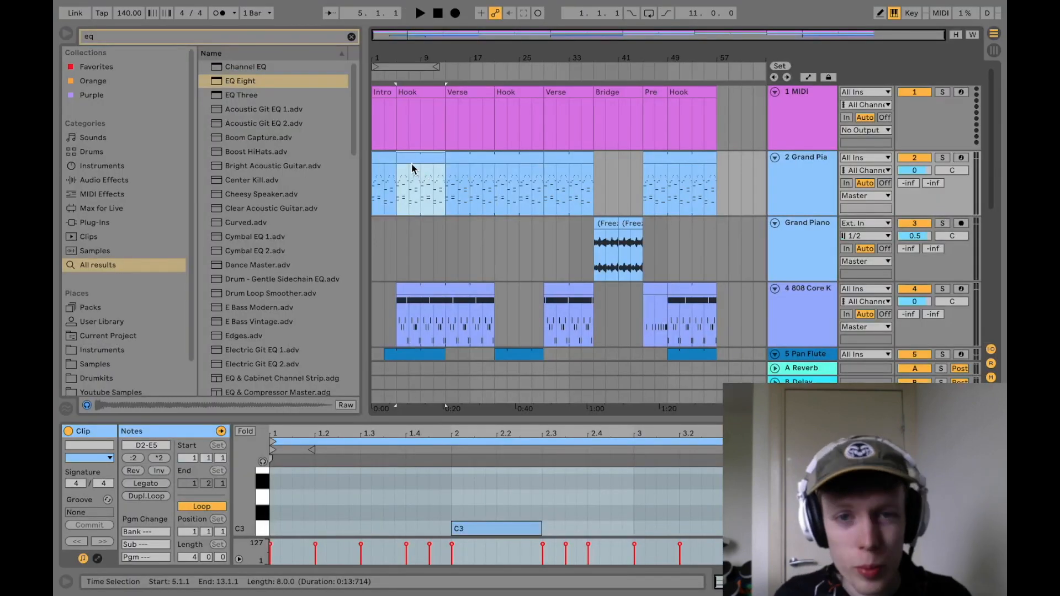
Step: Transpose all Grand Piano notes of the first Hook up one octave
{"action": "left_click_drag", "start_coordinate": [474, 413], "coordinate": [507, 119]}
{"action": "left_click", "coordinate": [475, 356]}
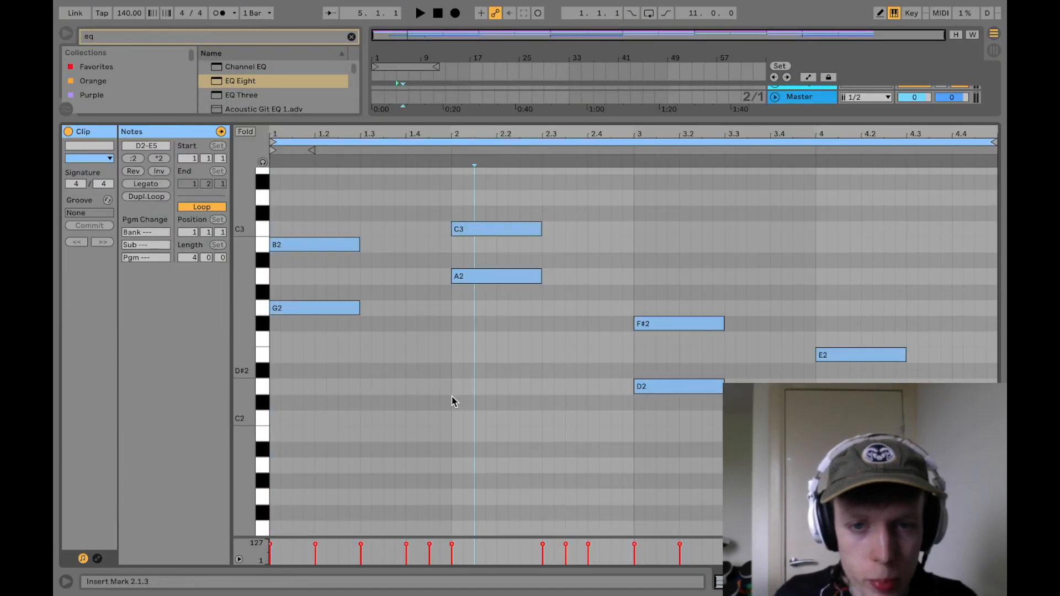
{"action": "scroll", "coordinate": [441, 389], "scroll_direction": "down", "scroll_amount": 1}
{"action": "key", "text": "super+a"}
{"action": "scroll", "coordinate": [296, 309], "scroll_direction": "up", "scroll_amount": 3}
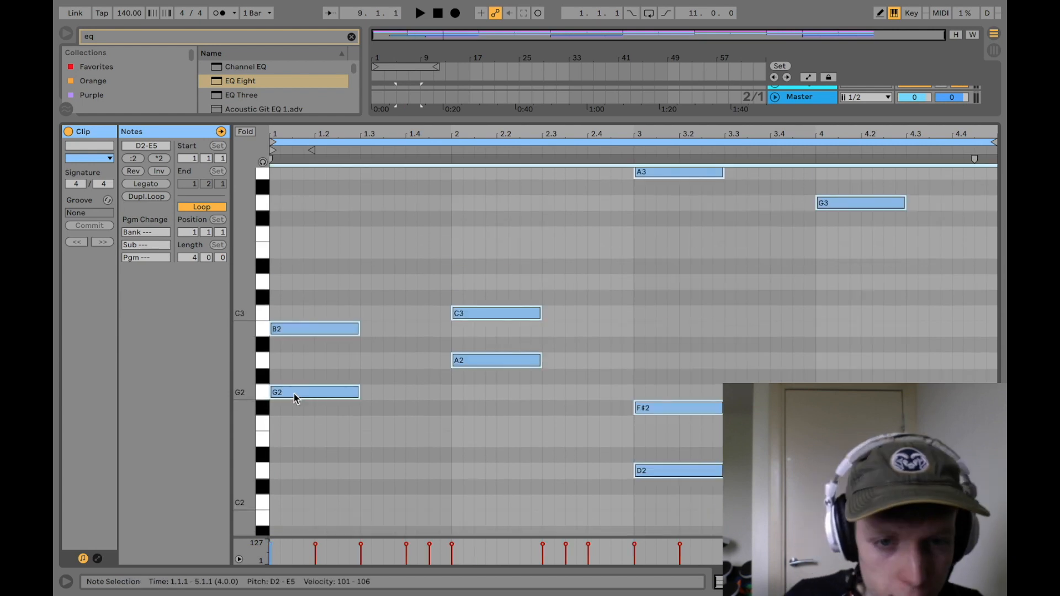
{"action": "left_click_drag", "start_coordinate": [295, 394], "coordinate": [291, 203]}
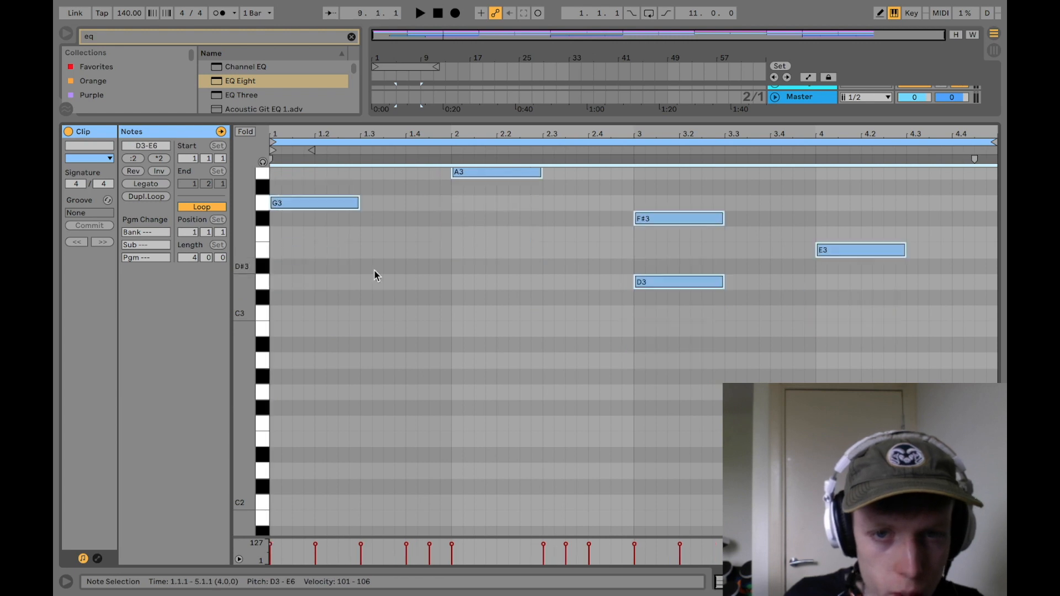
Step: Play back the raised Grand Piano part and copy it to the Hooks at bars 21 and 49
{"action": "key", "text": "space"}
{"action": "left_click", "coordinate": [523, 388]}
{"action": "scroll", "coordinate": [525, 388], "scroll_direction": "up", "scroll_amount": 5}
{"action": "left_click_drag", "start_coordinate": [525, 120], "coordinate": [588, 536]}
{"action": "left_click", "coordinate": [497, 200]}
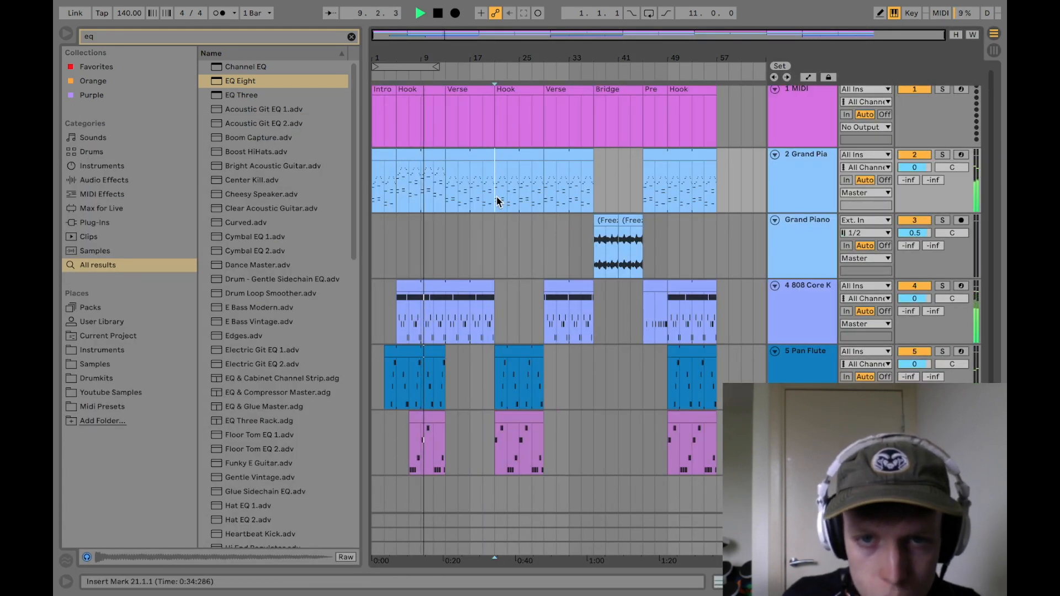
{"action": "key", "text": "super+v"}
{"action": "key", "text": "space"}
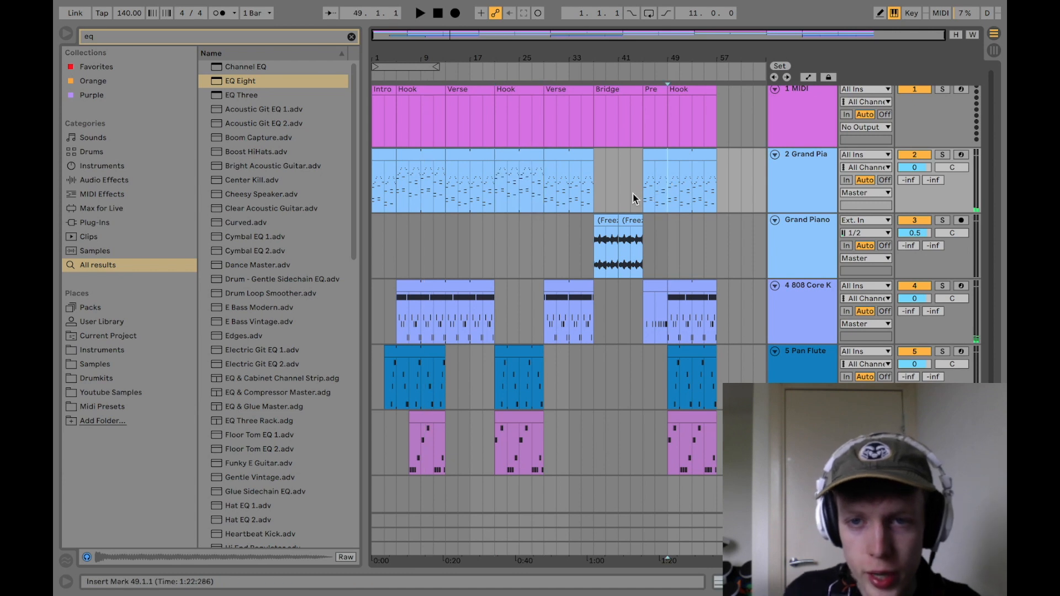
{"action": "left_click", "coordinate": [665, 180]}
Step: Add an audio track named Sound Effects and place the FREE Signature Spices Loop, found with "free signature", on it soloed
{"action": "key", "text": "super+t"}
{"action": "left_click_drag", "start_coordinate": [790, 166], "coordinate": [795, 169]}
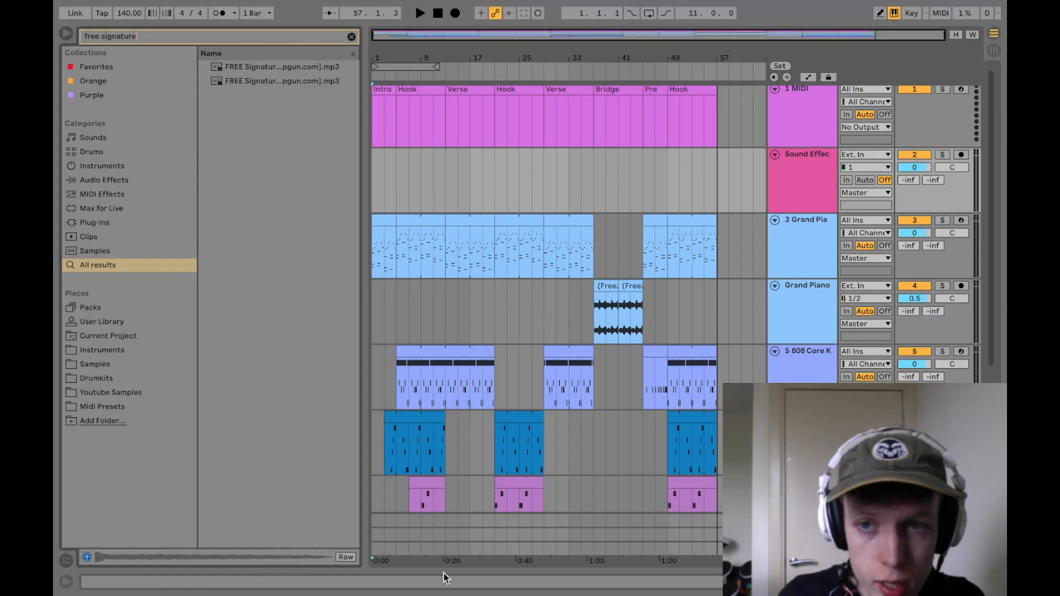
{"action": "left_click", "coordinate": [948, 156]}
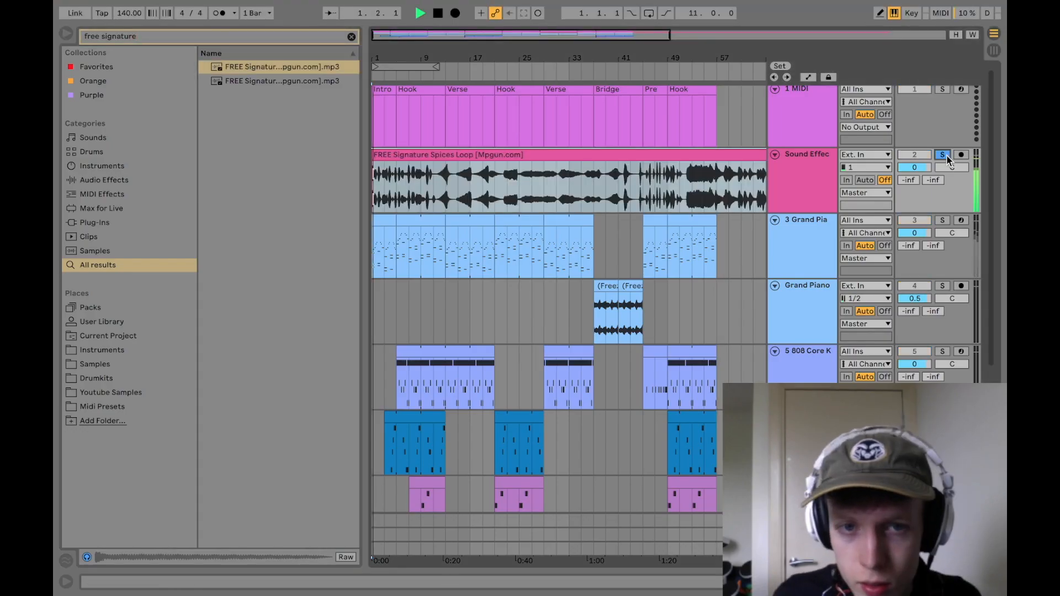
Step: Listen through the FREE Signature Spices Loop and select its riser sound from about bar 11.3 to 13.1
{"action": "left_click_drag", "start_coordinate": [422, 58], "coordinate": [439, 88]}
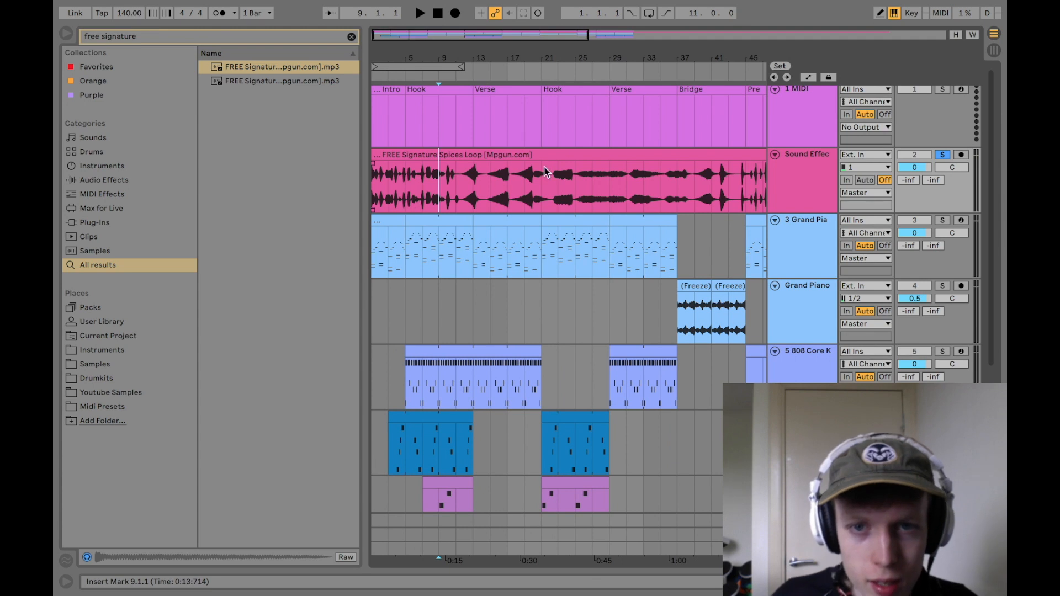
{"action": "left_click", "coordinate": [457, 197]}
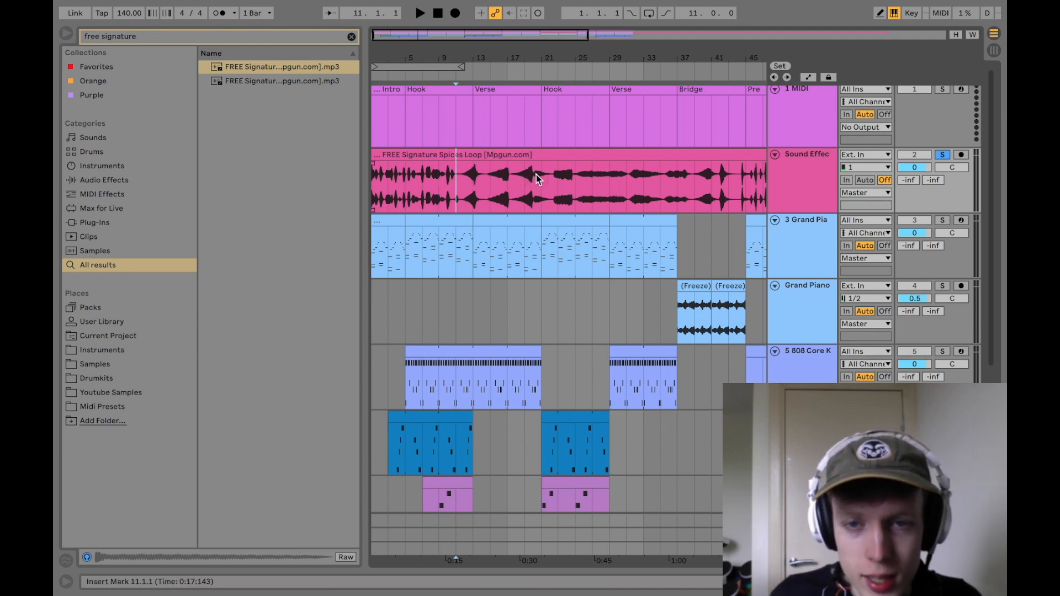
{"action": "key", "text": "space"}
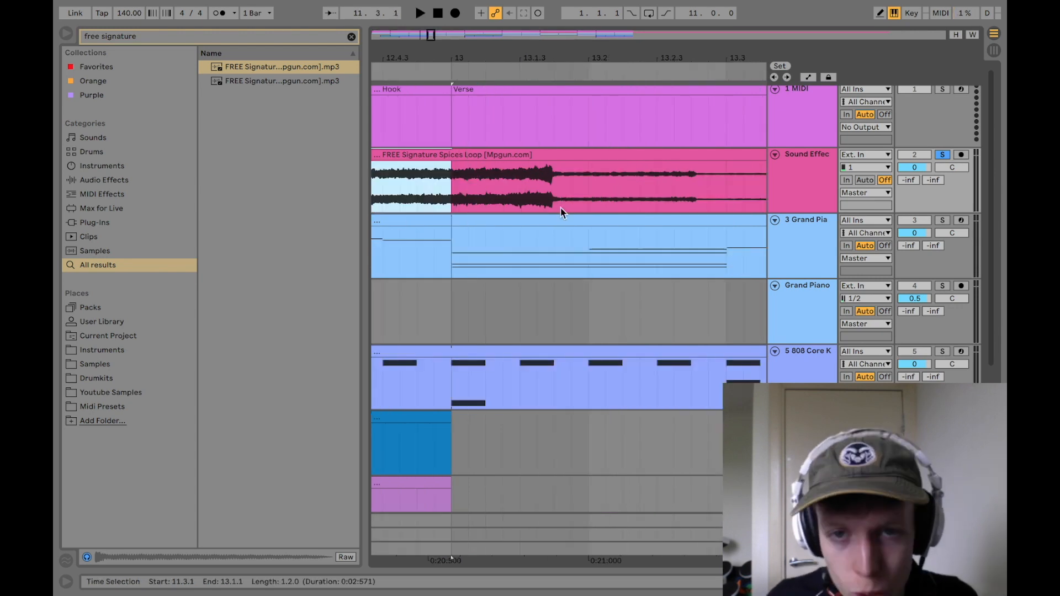
{"action": "left_click", "coordinate": [554, 193], "text": "shift"}
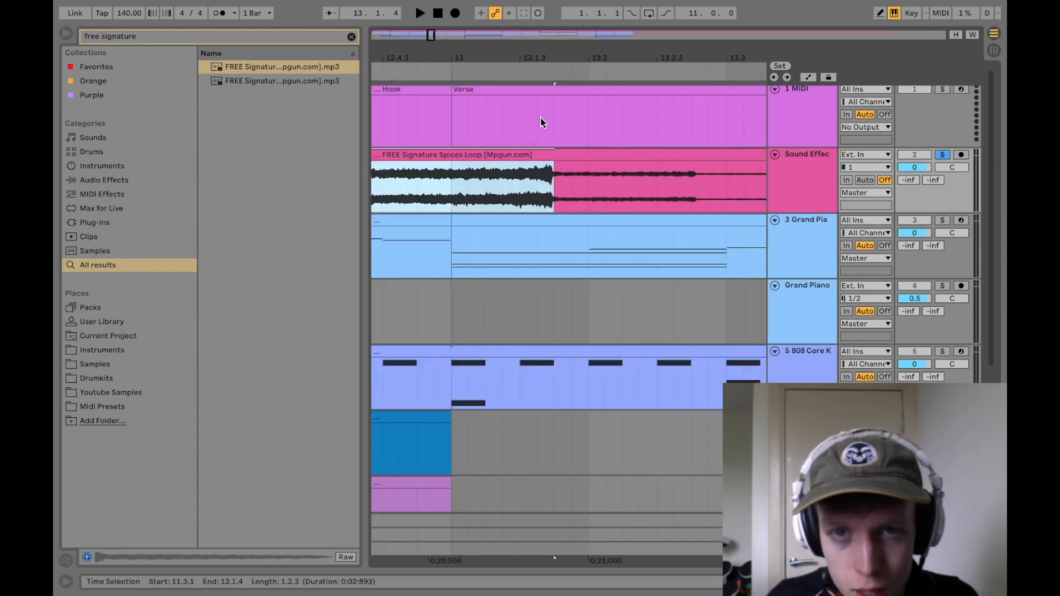
{"action": "left_click_drag", "start_coordinate": [552, 58], "coordinate": [499, 199]}
{"action": "left_click", "coordinate": [506, 188], "text": "shift"}
{"action": "left_click_drag", "start_coordinate": [504, 57], "coordinate": [505, 6]}
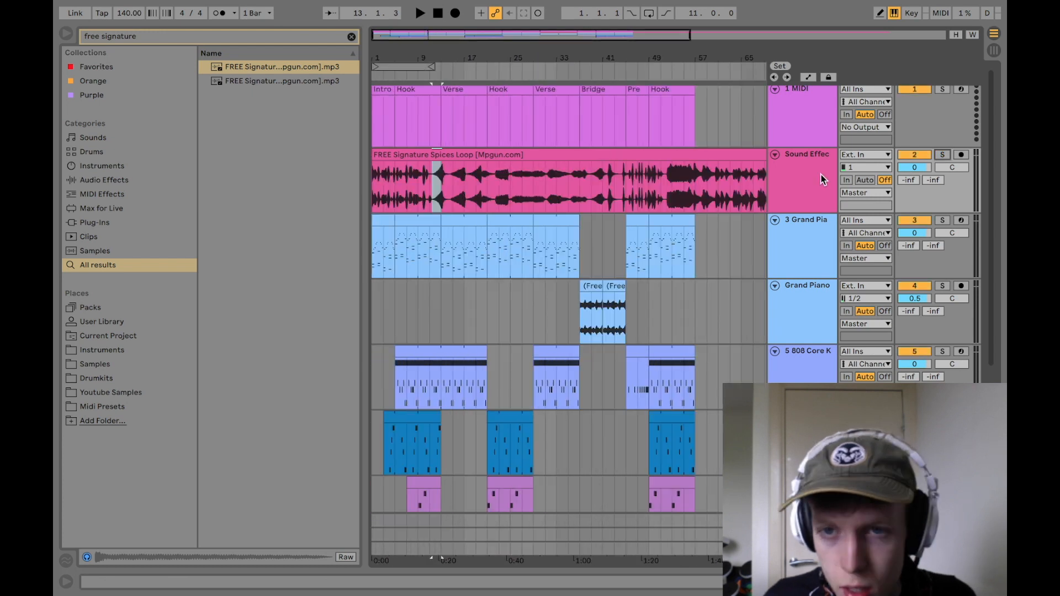
Step: Duplicate the Sound Effects track as an empty track, and deactivate the original and rename it Sound Bank
{"action": "right_click", "coordinate": [821, 176]}
{"action": "left_click", "coordinate": [757, 204]}
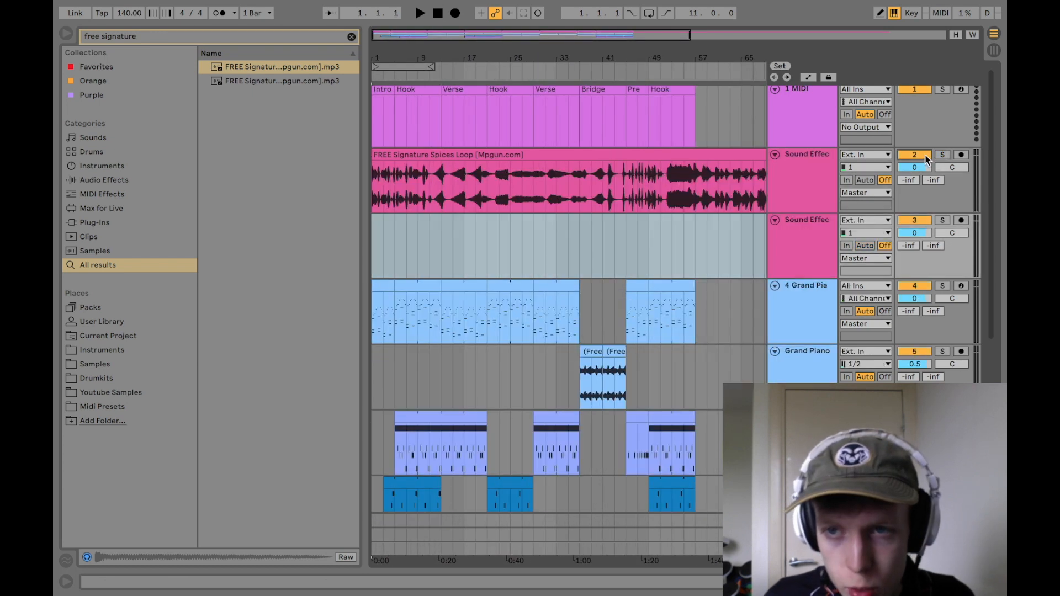
{"action": "left_click", "coordinate": [924, 156]}
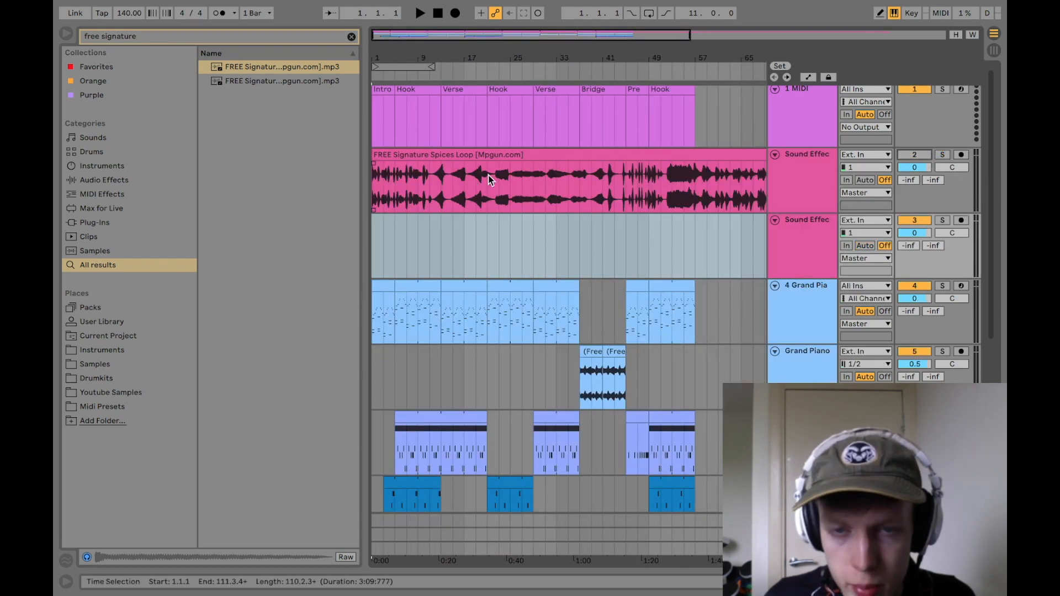
{"action": "left_click", "coordinate": [792, 160]}
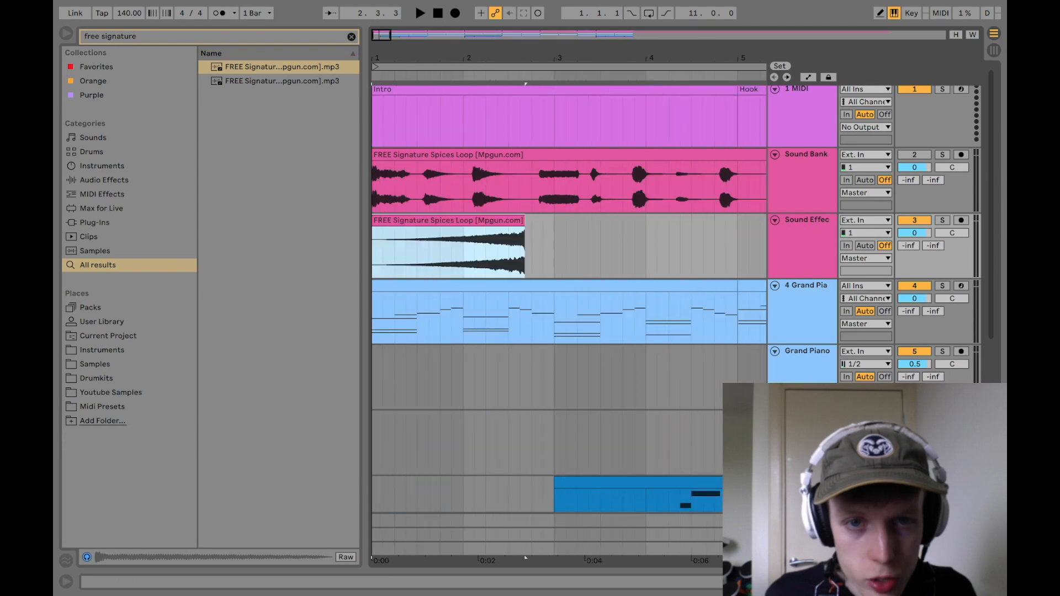
Step: Move the riser clip on the Sound Effects track so it ends at the Hook's start at bar 5, and play it back
{"action": "left_click_drag", "start_coordinate": [440, 57], "coordinate": [442, 88]}
{"action": "left_click", "coordinate": [525, 213]}
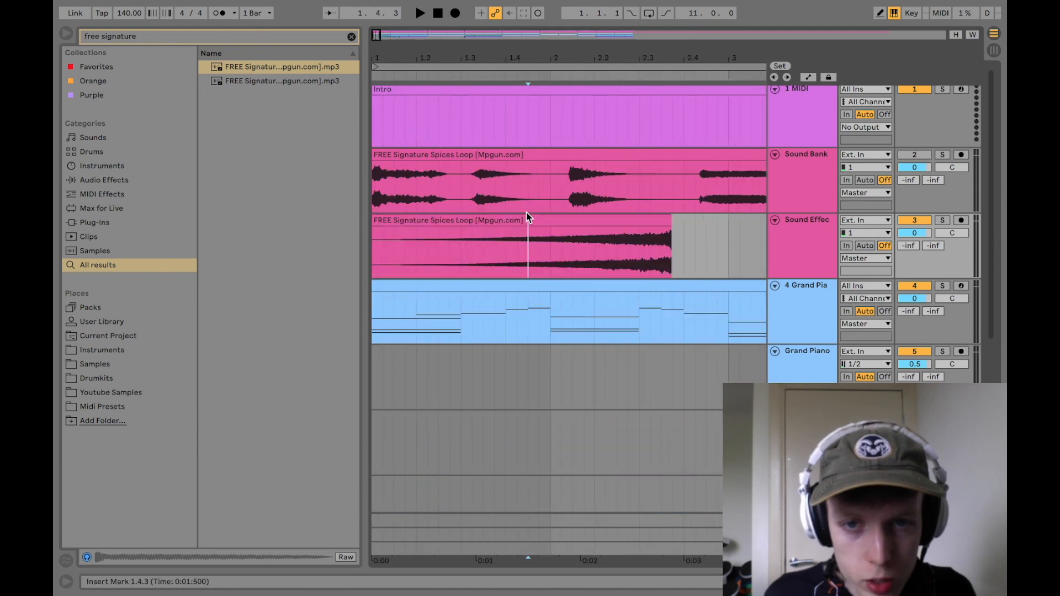
{"action": "double_click", "coordinate": [525, 213]}
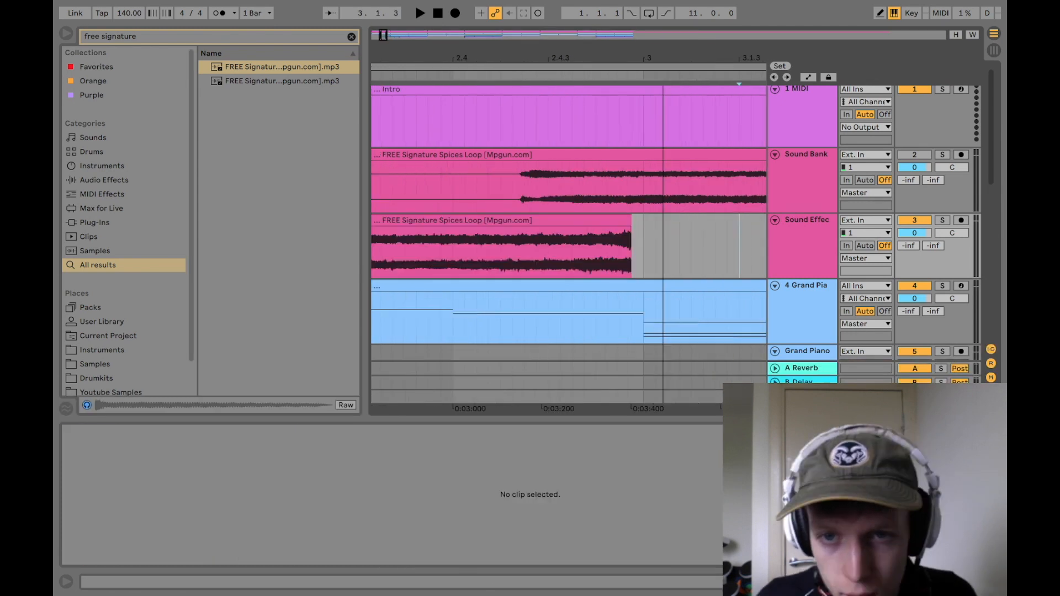
{"action": "left_click_drag", "start_coordinate": [663, 41], "coordinate": [664, 72]}
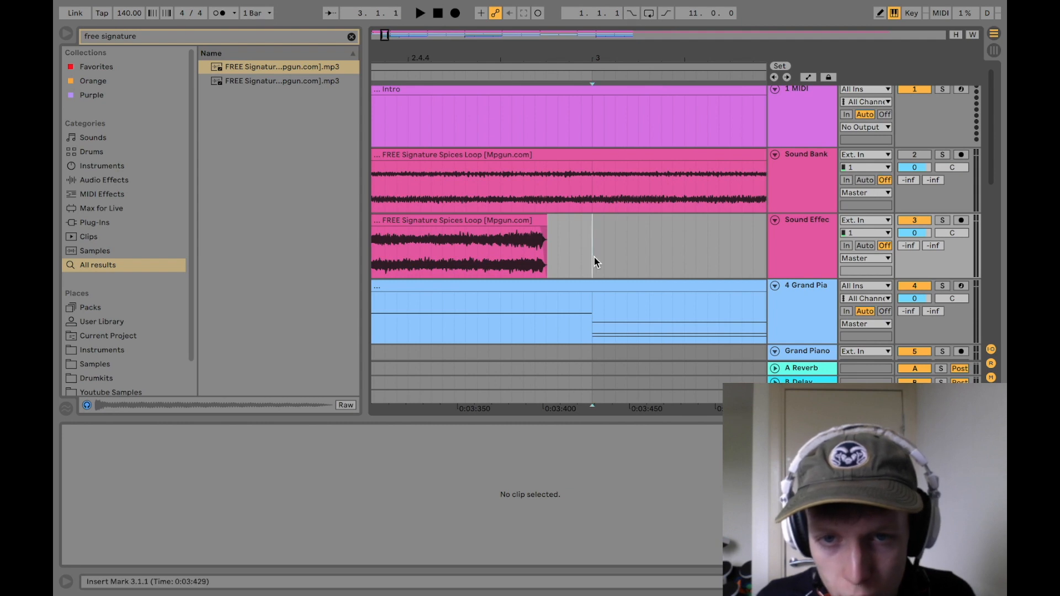
{"action": "scroll", "coordinate": [585, 246], "scroll_direction": "down", "scroll_amount": 5}
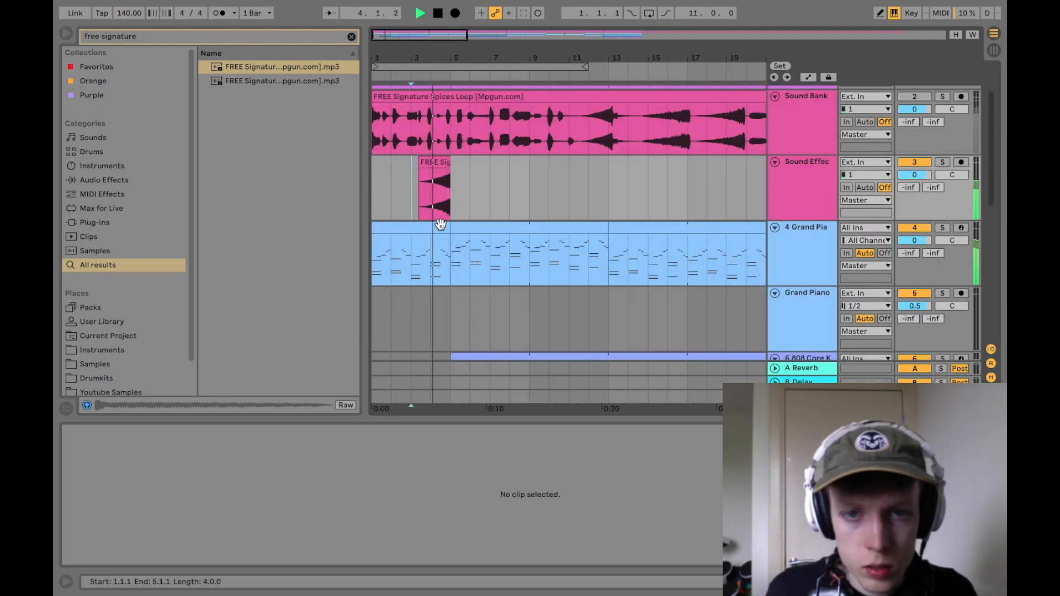
{"action": "scroll", "coordinate": [440, 224], "scroll_direction": "down", "scroll_amount": 4}
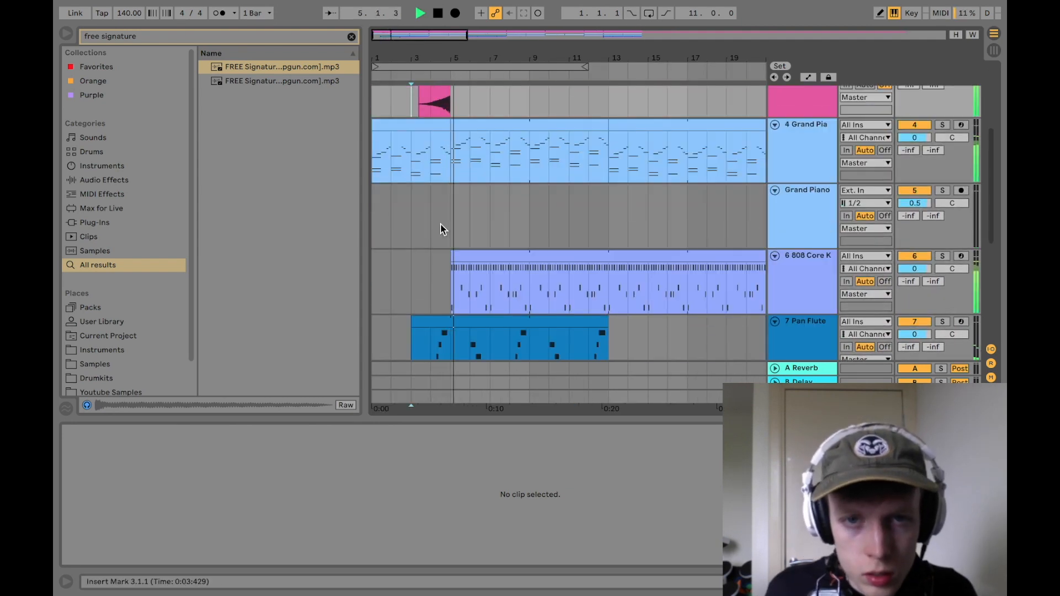
{"action": "scroll", "coordinate": [450, 260], "scroll_direction": "up", "scroll_amount": 6}
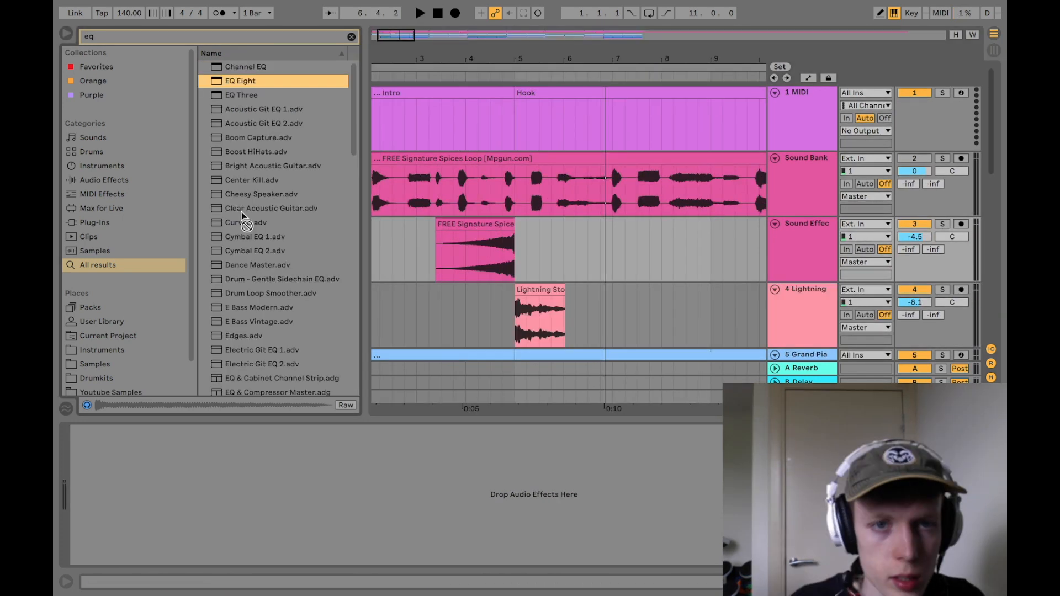
Step: Try an EQ Eight with a lowered low band on the Sound Effects track and listen to it soloed
{"action": "left_click_drag", "start_coordinate": [241, 214], "coordinate": [386, 465]}
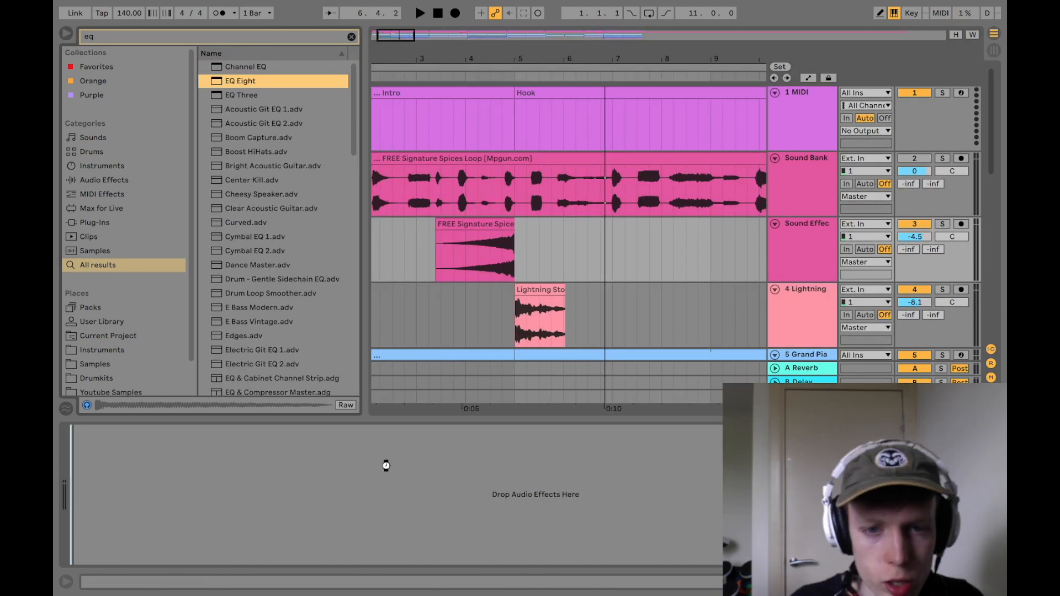
{"action": "left_click", "coordinate": [941, 223]}
{"action": "left_click_drag", "start_coordinate": [333, 487], "coordinate": [327, 532]}
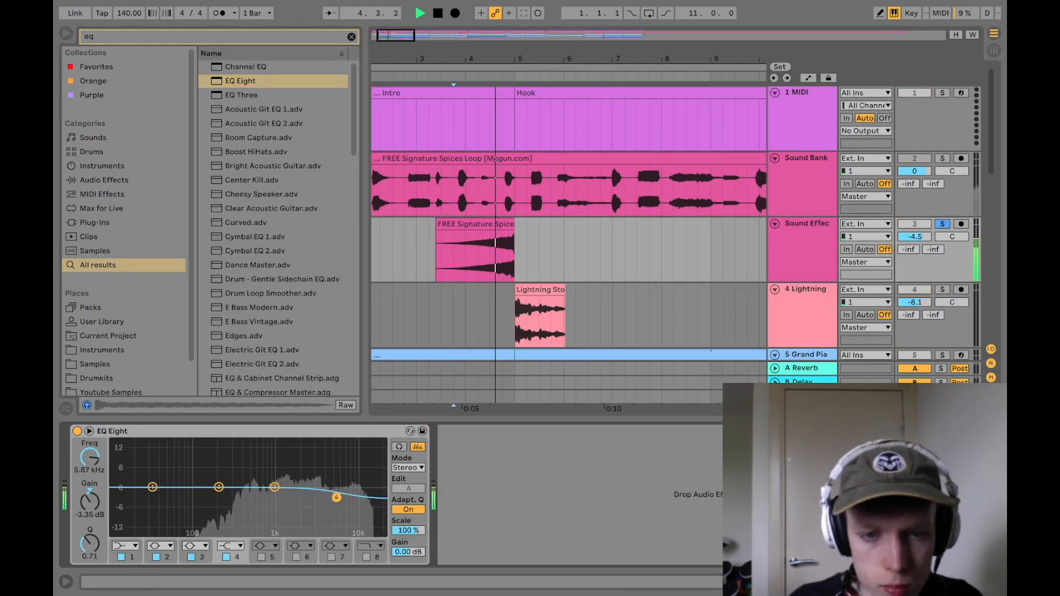
{"action": "key", "text": "space"}
{"action": "key", "text": "space"}
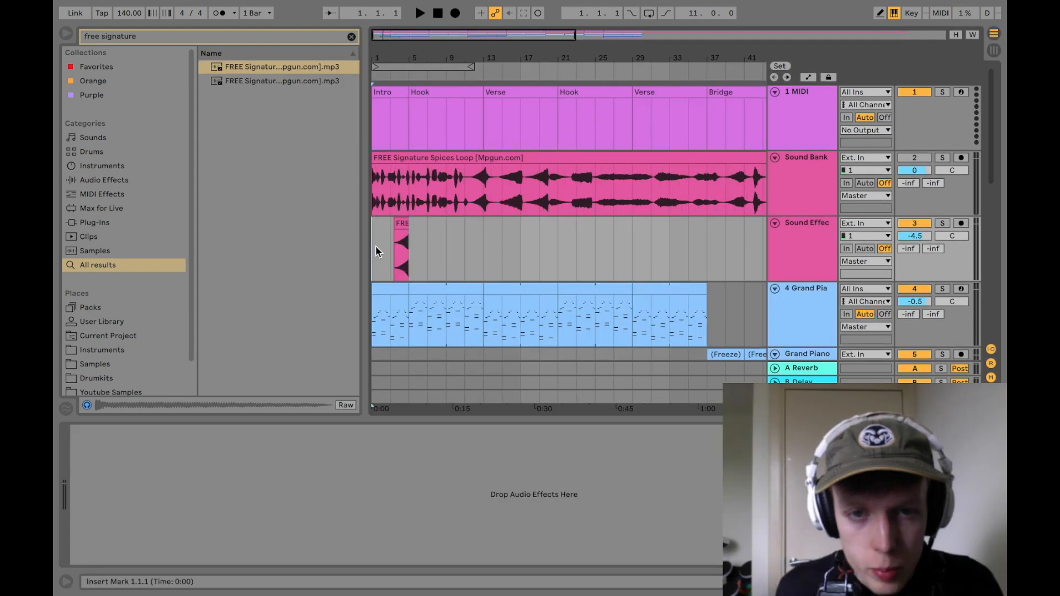
Step: Play the arrangement from bar 3 and lower the Pan Flute track's volume slightly
{"action": "left_click_drag", "start_coordinate": [375, 247], "coordinate": [398, 244]}
{"action": "left_click", "coordinate": [519, 243]}
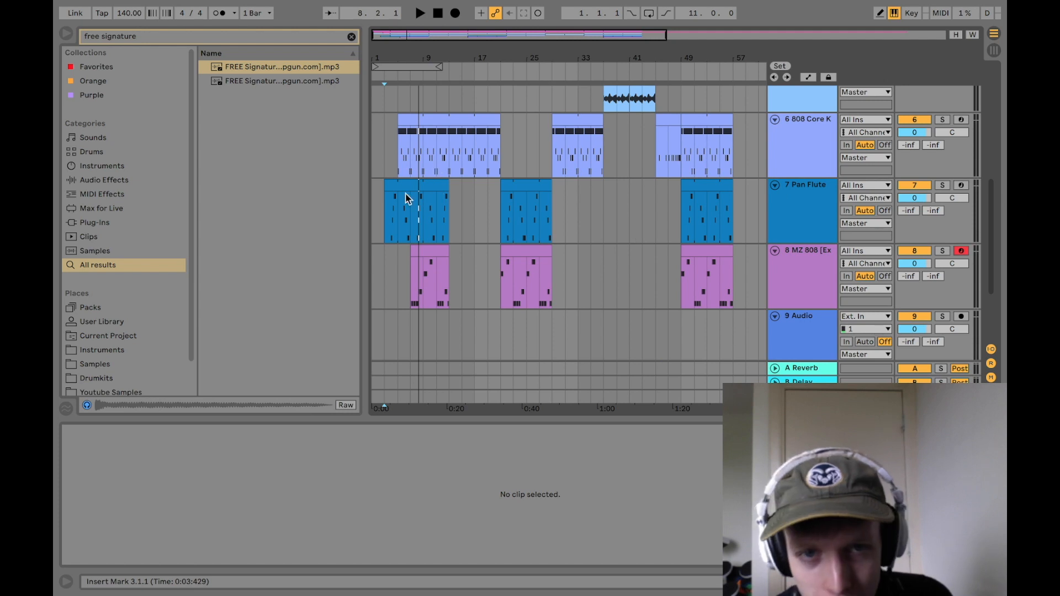
{"action": "scroll", "coordinate": [621, 291], "scroll_direction": "up", "scroll_amount": 5}
{"action": "left_click_drag", "start_coordinate": [922, 197], "coordinate": [922, 201]}
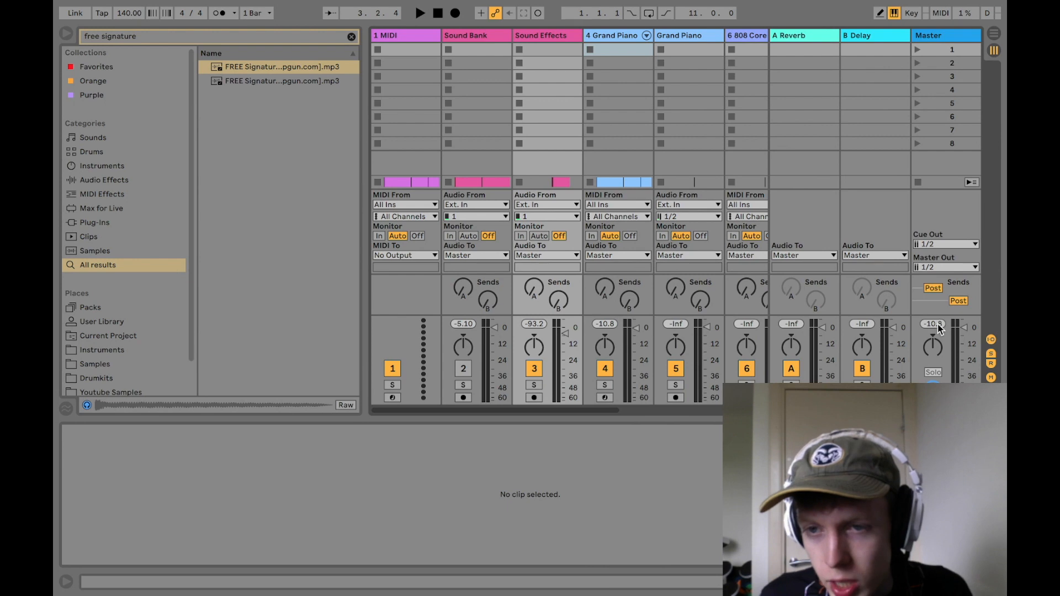
Step: Play the song with the mixer shown and check the peak level of the Master track
{"action": "key", "text": "space"}
{"action": "key", "text": "space"}
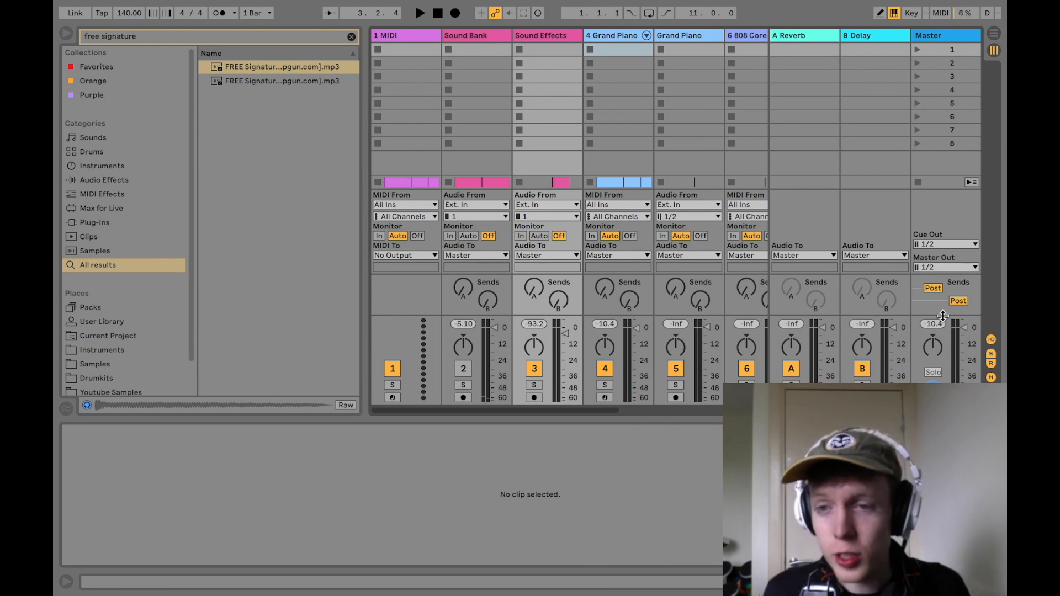
{"action": "key", "text": "space"}
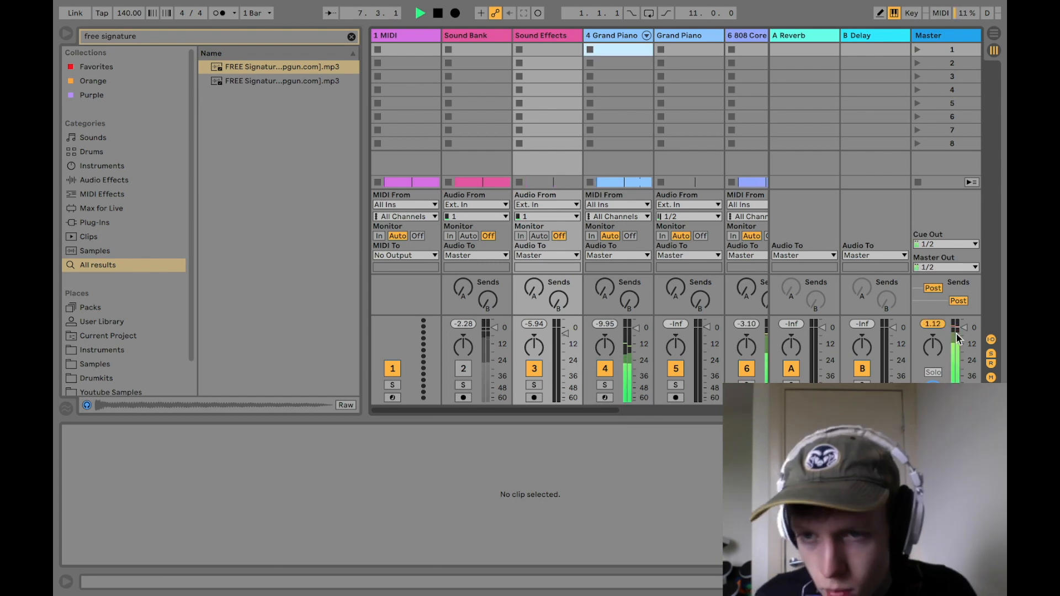
Step: Return to the arrangement, lower the MZ 808 track's volume to -1.5 dB and show its devices
{"action": "key", "text": "Tab"}
{"action": "scroll", "coordinate": [639, 276], "scroll_direction": "down", "scroll_amount": 5}
{"action": "key", "text": "space"}
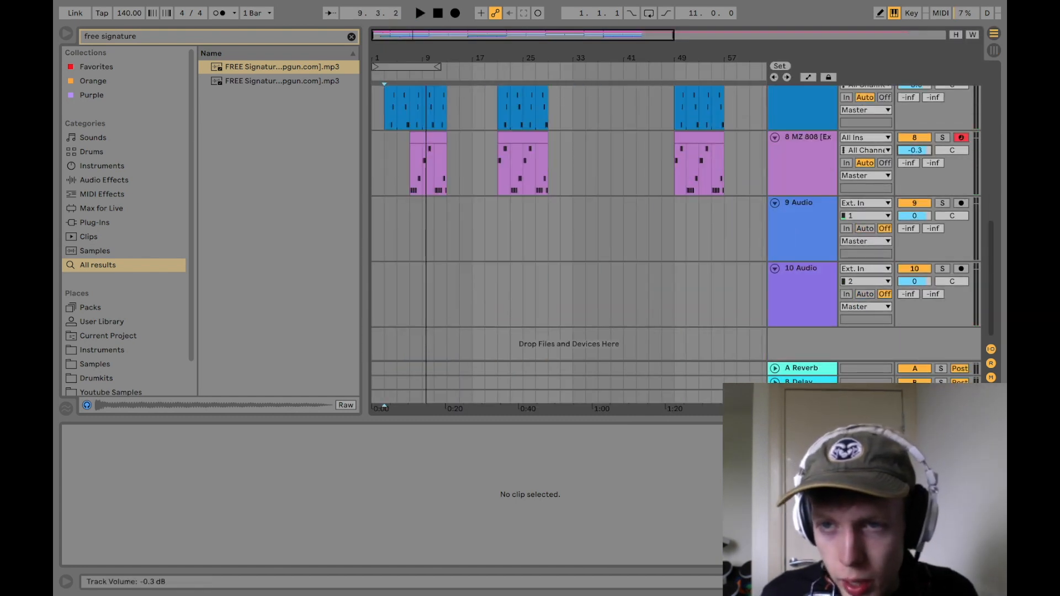
{"action": "left_click", "coordinate": [809, 170]}
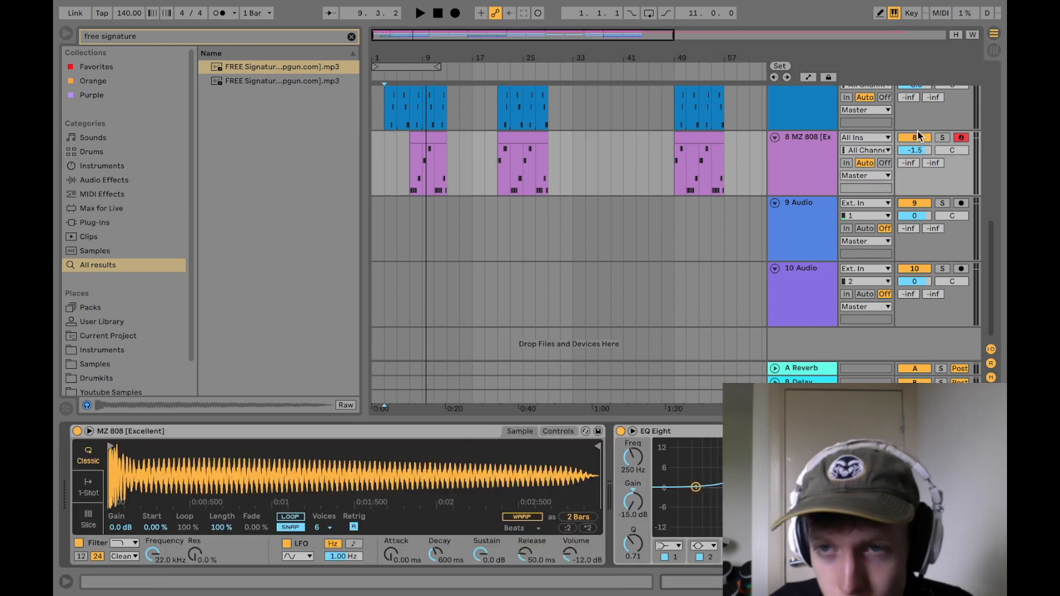
Step: Lower the MZ 808 track's volume to -2.6 dB
{"action": "left_click_drag", "start_coordinate": [914, 150], "coordinate": [915, 151]}
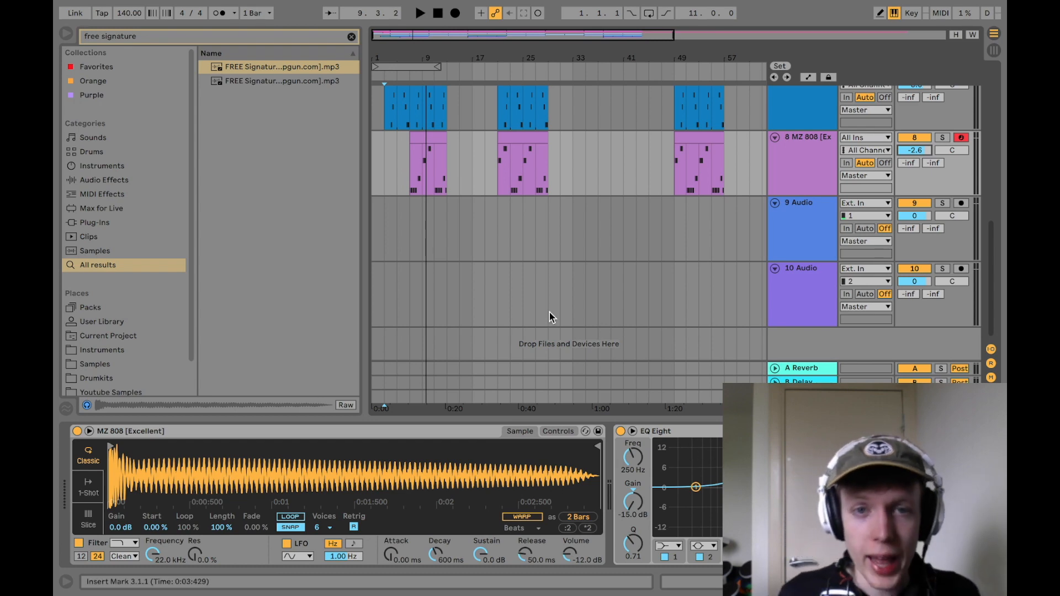
{"action": "scroll", "coordinate": [438, 253], "scroll_direction": "up", "scroll_amount": 10}
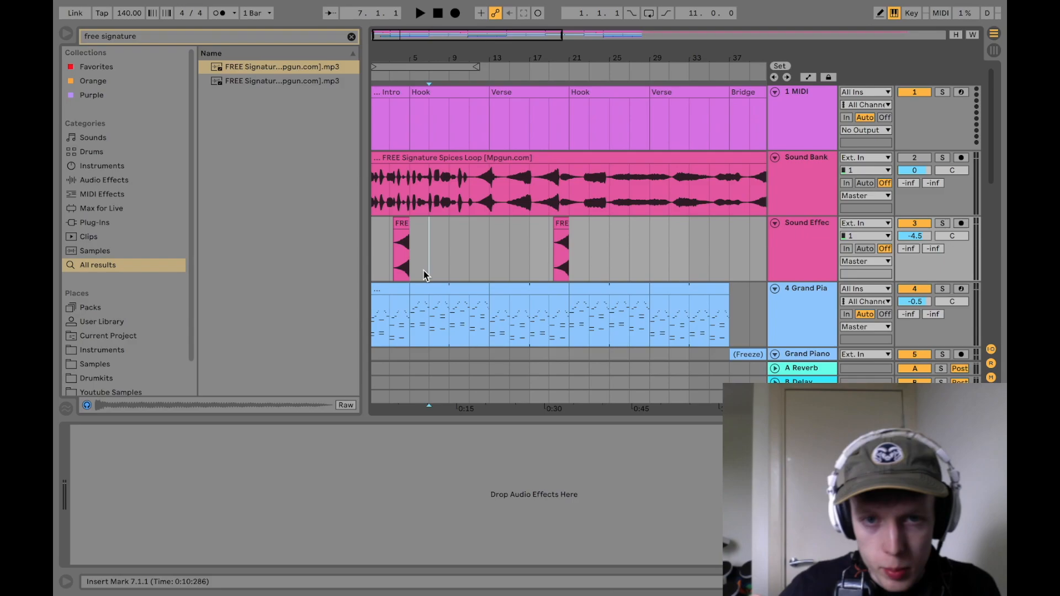
Step: Switch to Chrome, open the "Lightning Sound Effect" video from the YouTube results and copy its URL
{"action": "key", "text": "super+Tab"}
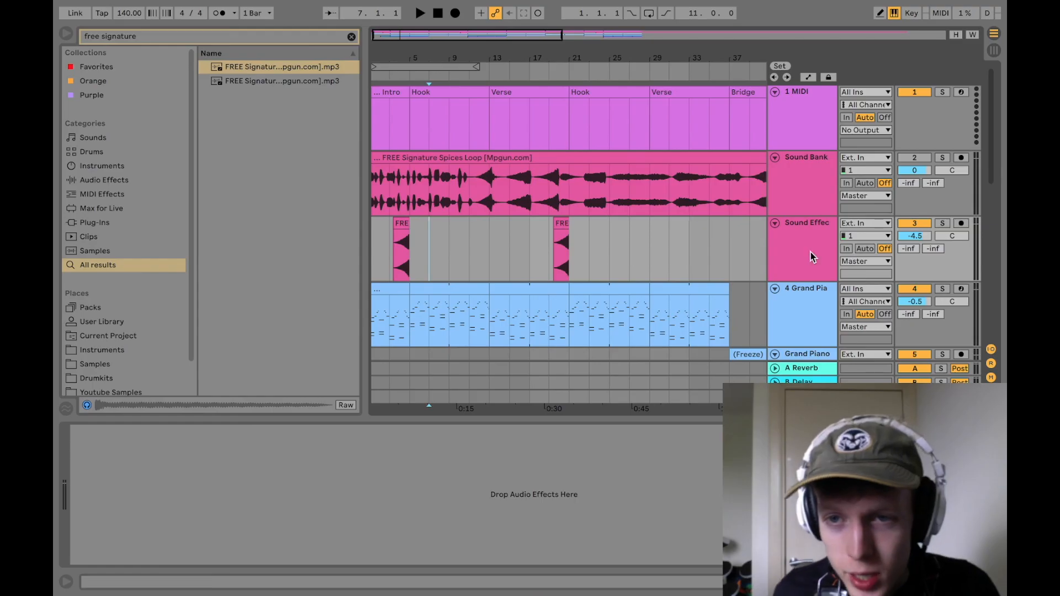
{"action": "right_click", "coordinate": [809, 252]}
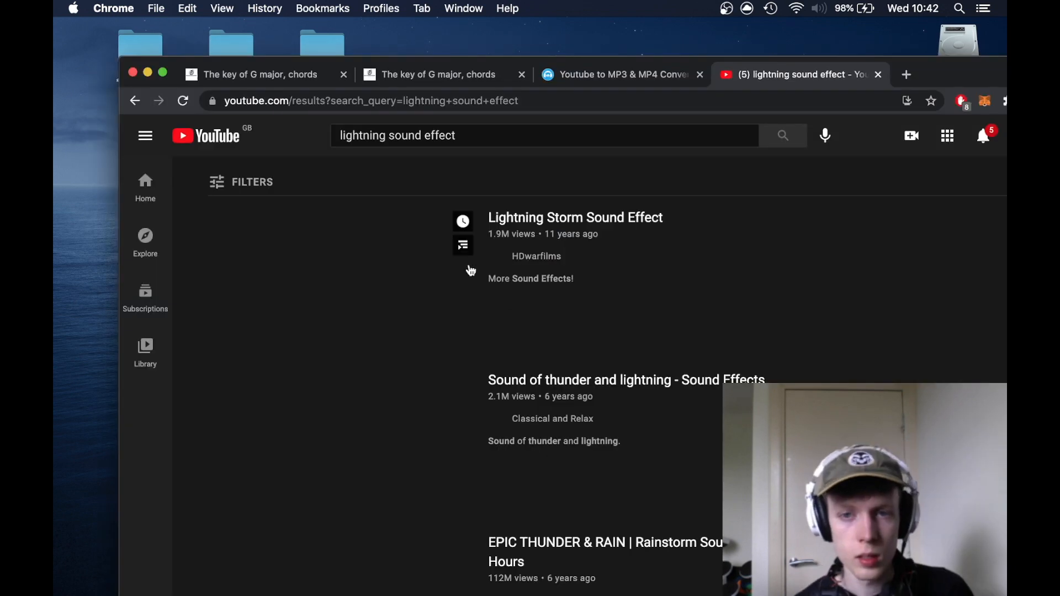
{"action": "scroll", "coordinate": [385, 285], "scroll_direction": "down", "scroll_amount": 5}
{"action": "left_click", "coordinate": [370, 207]}
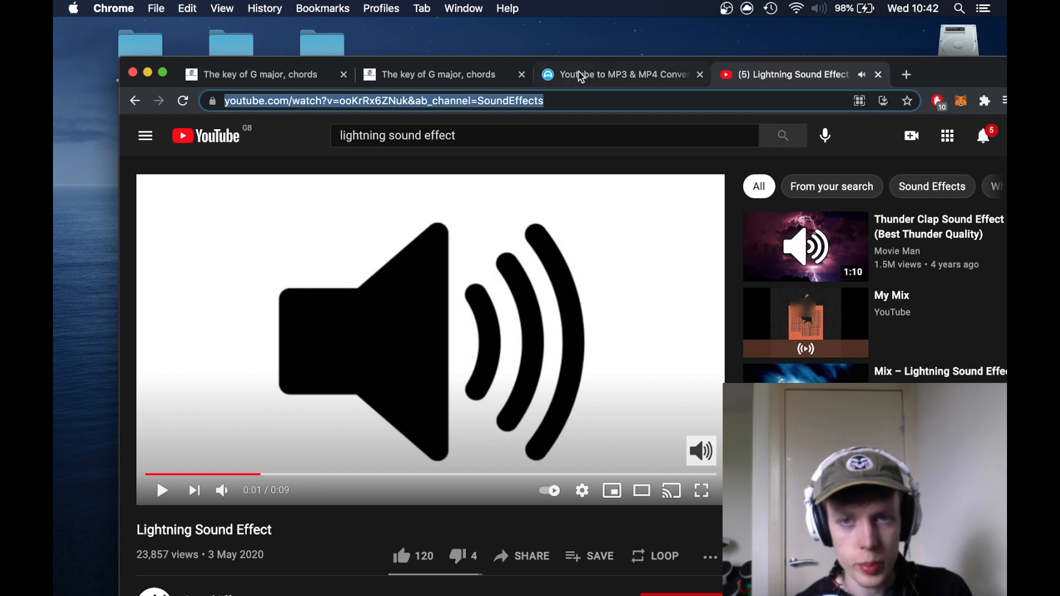
Step: Convert the copied video link on Mpgun and download the Lightning Sound Effect as an MP3
{"action": "left_click", "coordinate": [572, 77]}
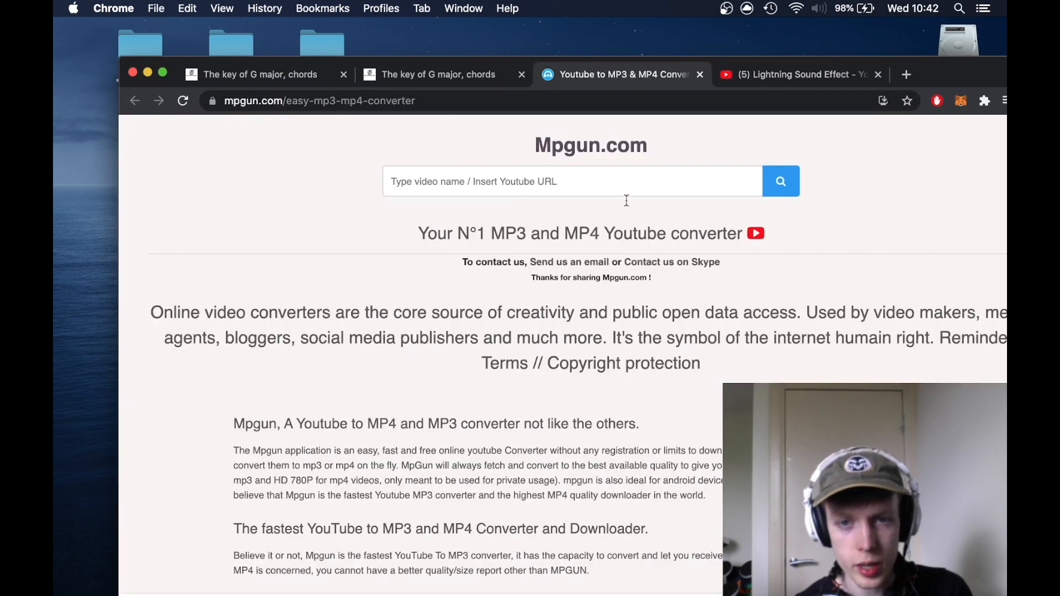
{"action": "type", "text": "https://www.youtube.com/watch?v=ooKrRx6ZNuk&ab_channel=SoundEffects"}
{"action": "left_click", "coordinate": [766, 181]}
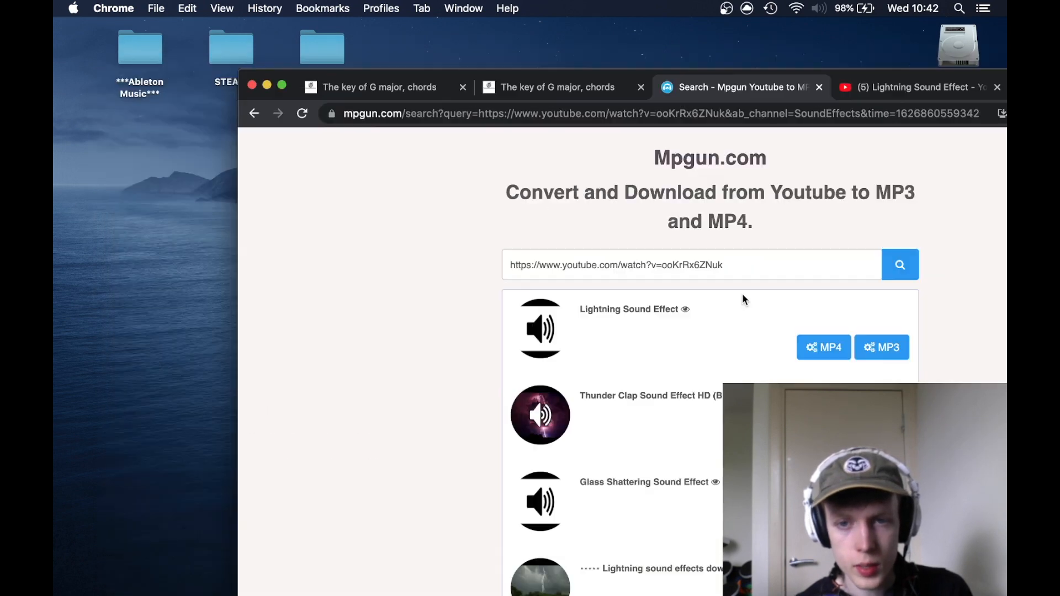
{"action": "left_click", "coordinate": [891, 347]}
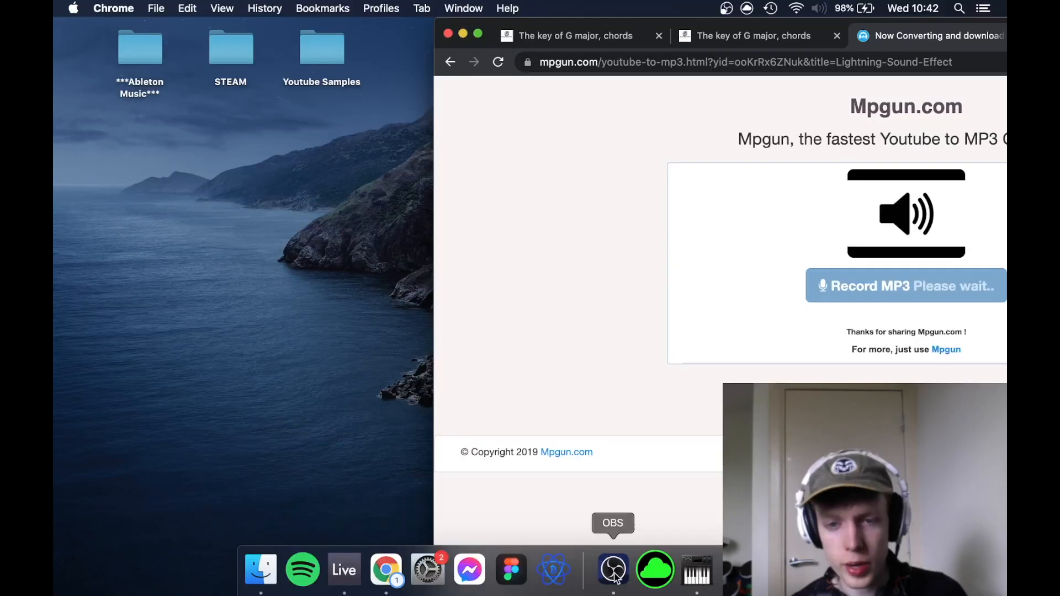
{"action": "left_click", "coordinate": [611, 568]}
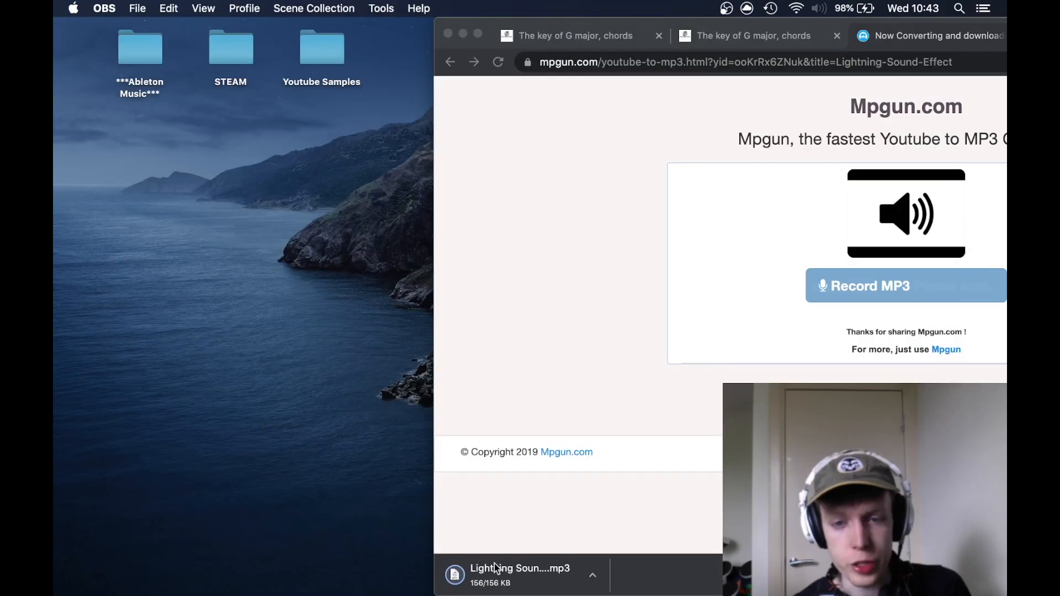
Step: Move the downloaded lightning MP3 into the Youtube Samples folder on the desktop and return to Ableton Live
{"action": "left_click_drag", "start_coordinate": [495, 568], "coordinate": [148, 345]}
{"action": "key", "text": "super+Tab"}
{"action": "key", "text": "ctrl+Left"}
{"action": "left_click_drag", "start_coordinate": [141, 379], "coordinate": [310, 72]}
{"action": "key", "text": "ctrl+Right"}
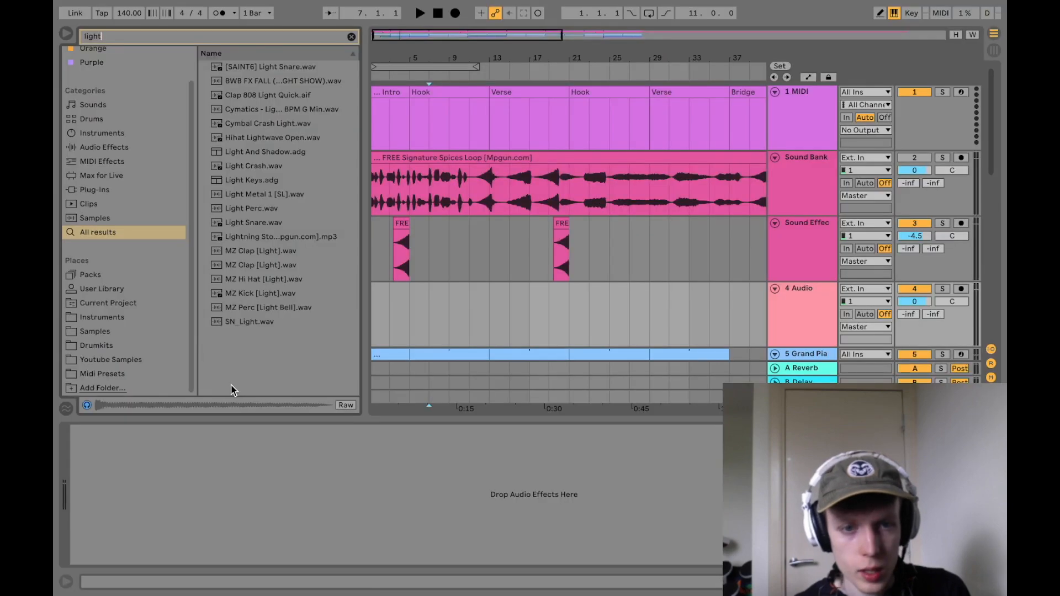
Step: Place the Lightning Storm MP3 from Youtube Samples on the 4 Audio track at bar 5, where the hook starts
{"action": "left_click", "coordinate": [102, 359]}
{"action": "left_click_drag", "start_coordinate": [265, 102], "coordinate": [415, 309]}
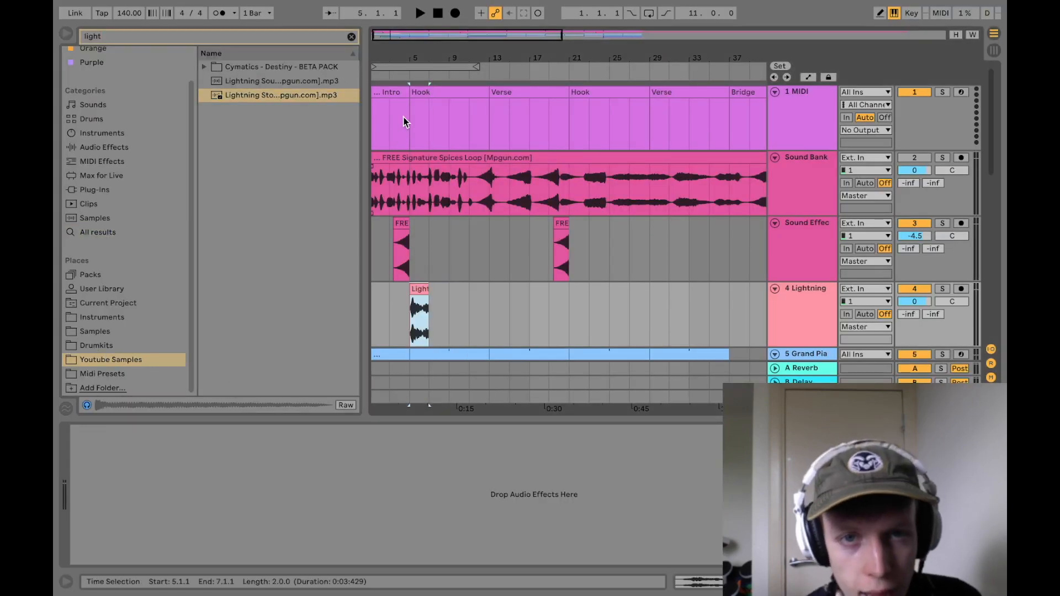
Step: Solo the Lightning track, trim the clip's beginning to the thunder hit and align it with bar 5
{"action": "left_click_drag", "start_coordinate": [421, 53], "coordinate": [560, 22]}
{"action": "left_click", "coordinate": [942, 289]}
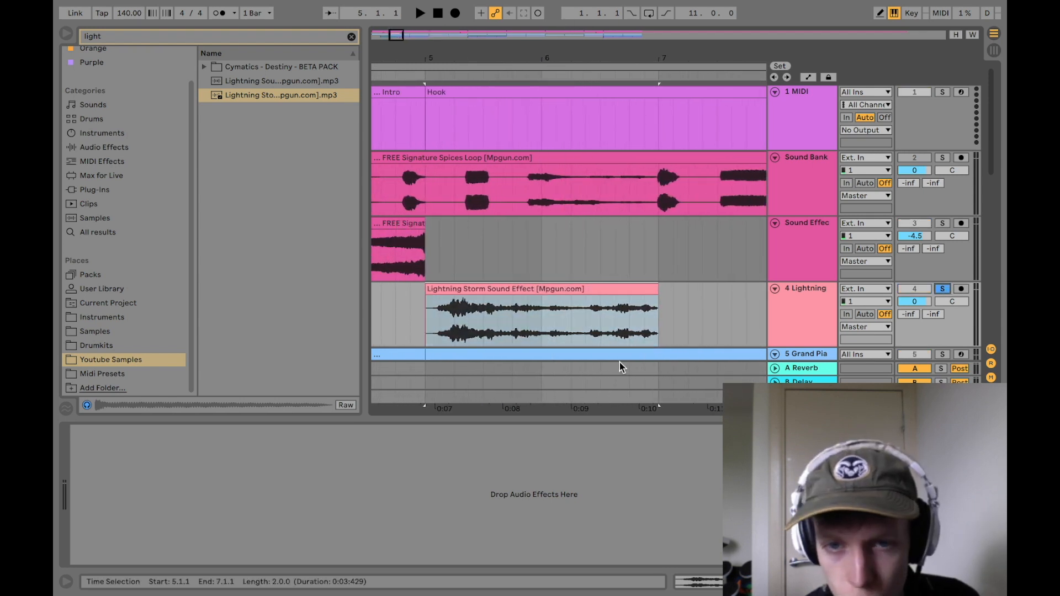
{"action": "left_click_drag", "start_coordinate": [426, 312], "coordinate": [454, 312]}
{"action": "left_click", "coordinate": [452, 312]}
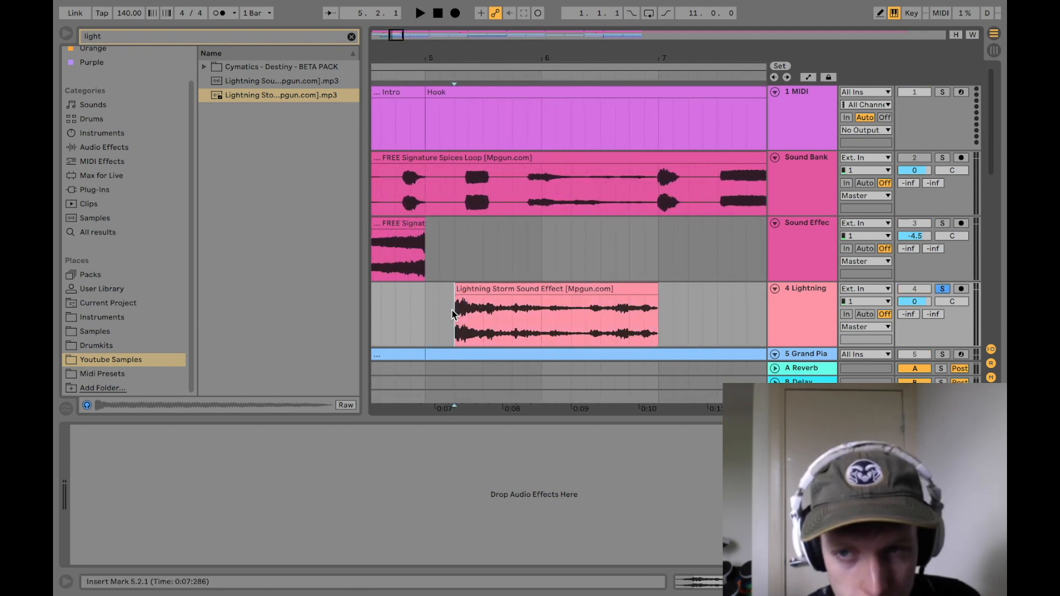
{"action": "key", "text": "space"}
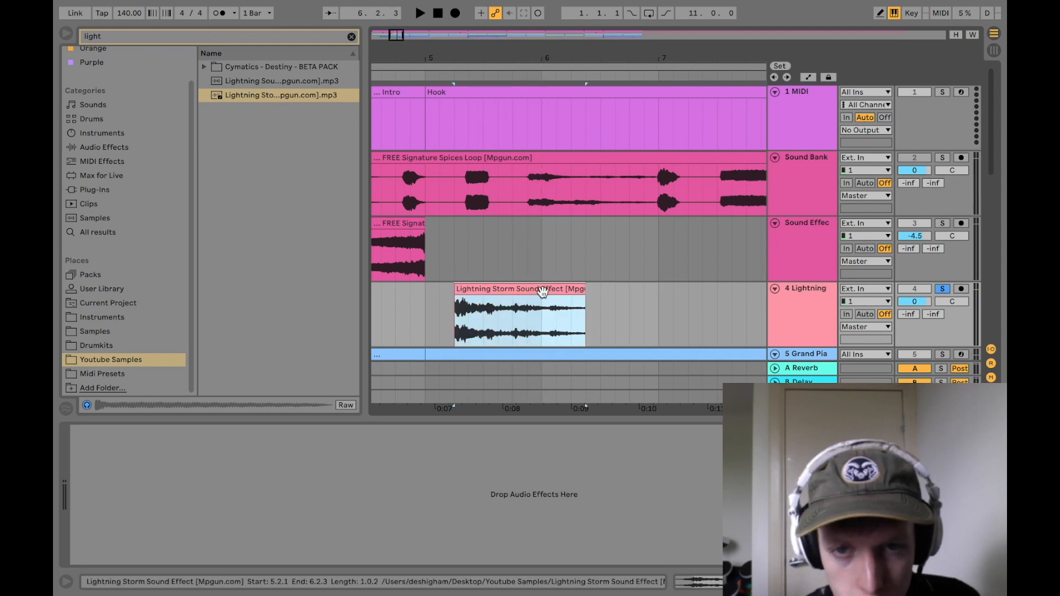
{"action": "left_click_drag", "start_coordinate": [541, 291], "coordinate": [525, 303]}
Step: Add the OTT preset to the Lightning track and shorten the lightning clip to about one bar
{"action": "key", "text": "ctrl+f"}
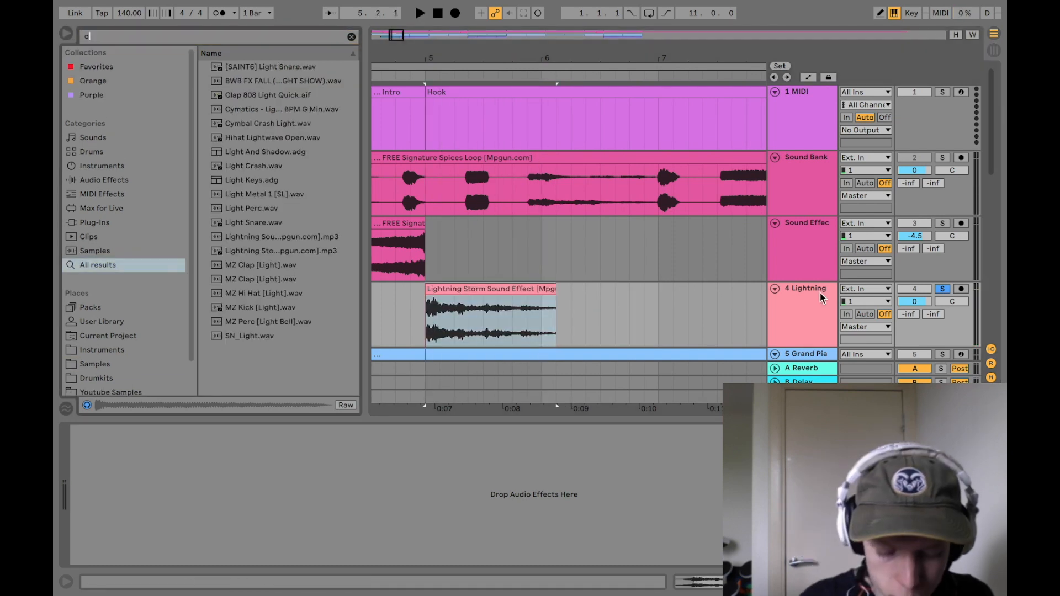
{"action": "type", "text": "ott"}
{"action": "left_click_drag", "start_coordinate": [259, 67], "coordinate": [445, 499]}
{"action": "left_click_drag", "start_coordinate": [556, 292], "coordinate": [545, 293]}
Step: Add a Reverb after OTT on the Lightning track
{"action": "key", "text": "ctrl+f"}
{"action": "type", "text": "rever"}
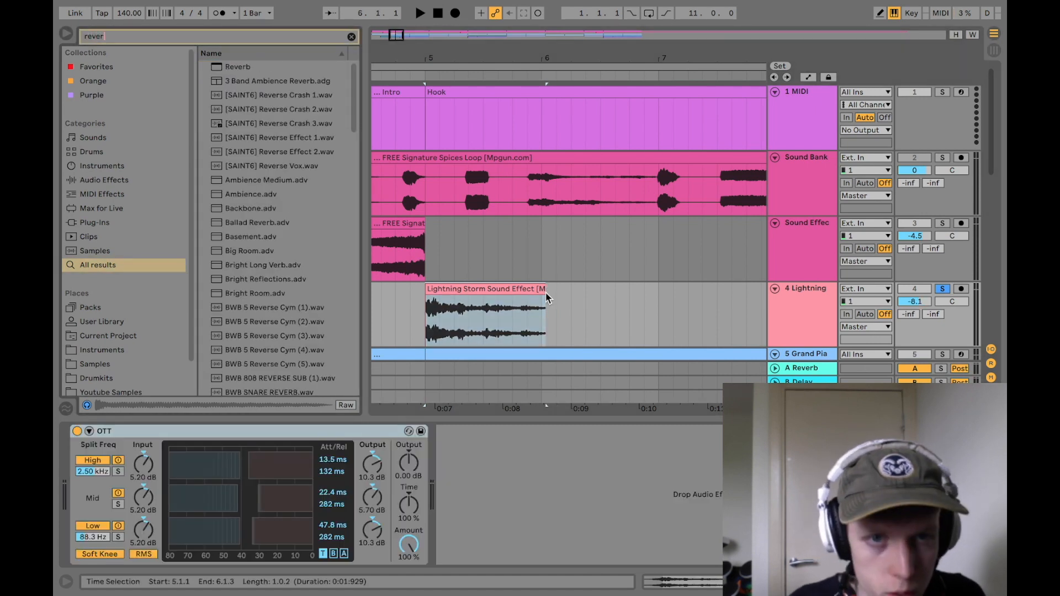
{"action": "key", "text": "Down"}
{"action": "key", "text": "Return"}
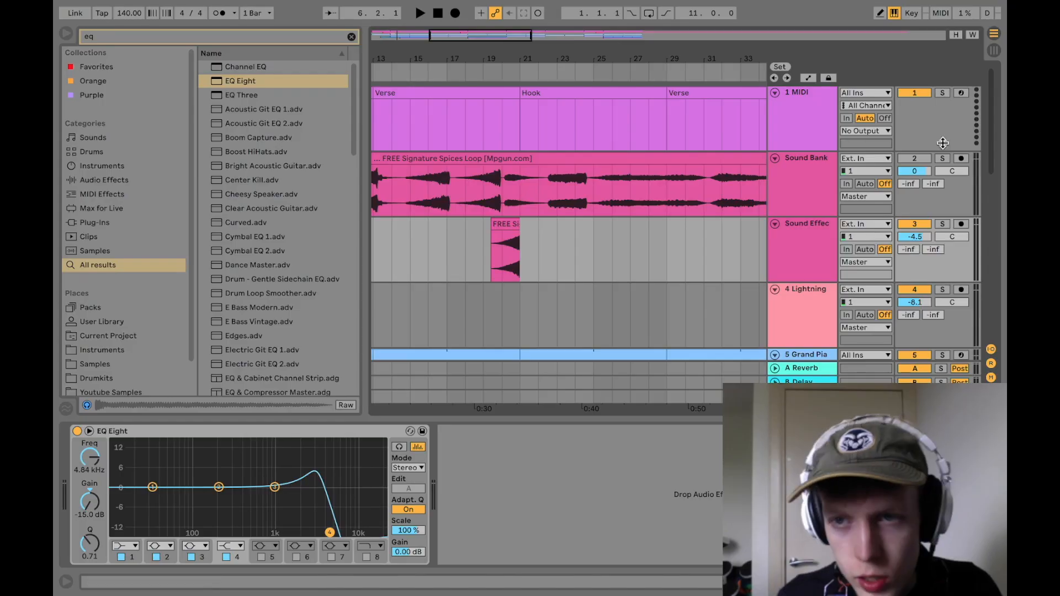
Step: Solo the Sound Bank track, listen from bar 20 and select the two-bar sound found there
{"action": "left_click", "coordinate": [943, 158]}
{"action": "left_click", "coordinate": [504, 196]}
{"action": "key", "text": "space"}
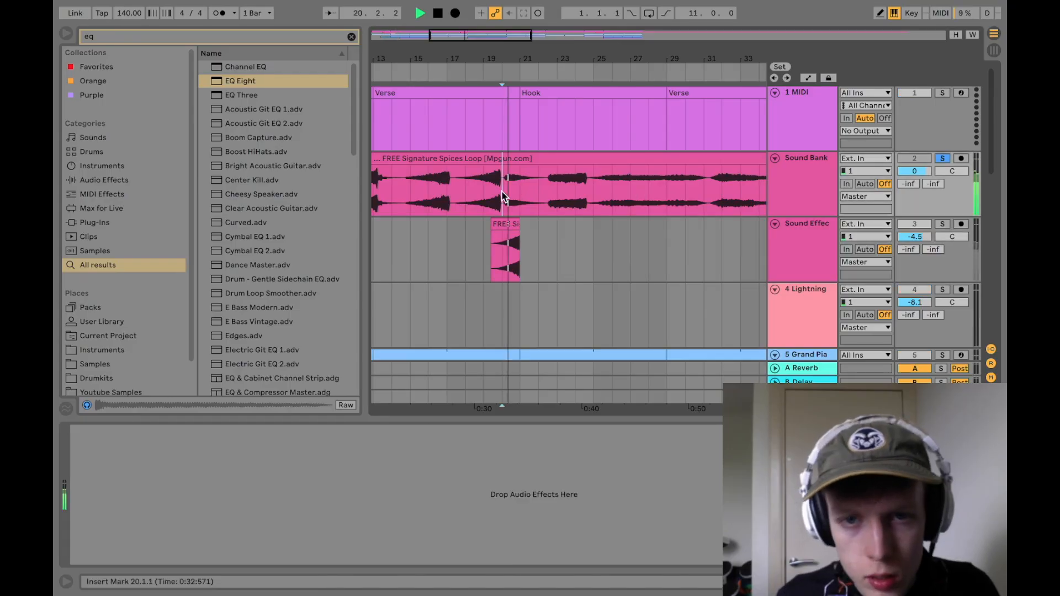
{"action": "scroll", "coordinate": [503, 196], "scroll_direction": "up", "scroll_amount": 5}
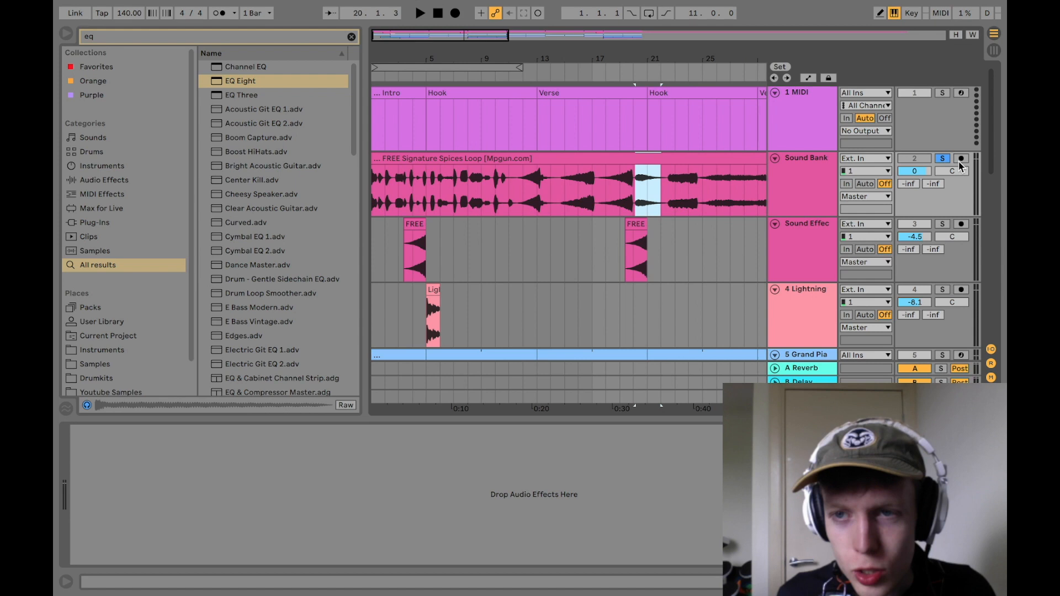
Step: Paste the copied Sound Bank section onto the Sound Effects track at bar 13, the start of the first verse
{"action": "left_click", "coordinate": [512, 292]}
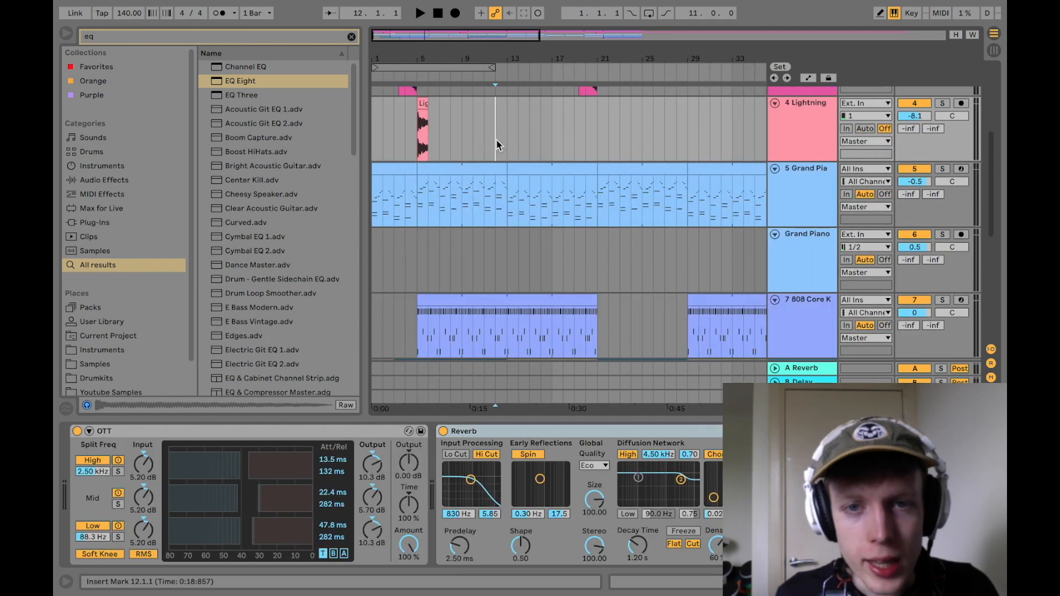
{"action": "scroll", "coordinate": [531, 241], "scroll_direction": "down", "scroll_amount": 5}
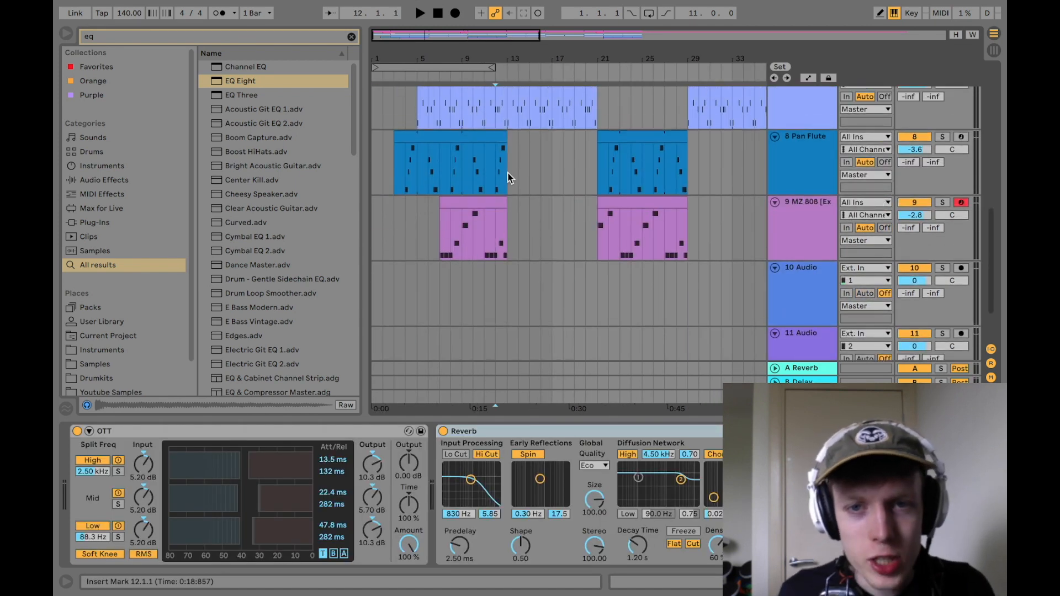
{"action": "scroll", "coordinate": [539, 162], "scroll_direction": "up", "scroll_amount": 3}
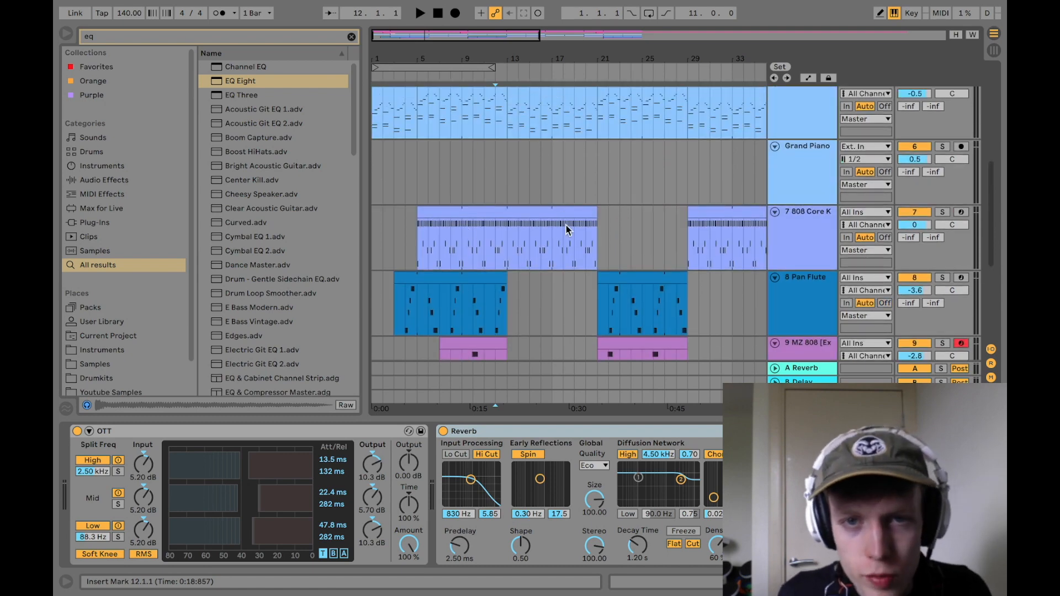
{"action": "scroll", "coordinate": [557, 225], "scroll_direction": "up", "scroll_amount": 3}
{"action": "scroll", "coordinate": [557, 226], "scroll_direction": "up", "scroll_amount": 2}
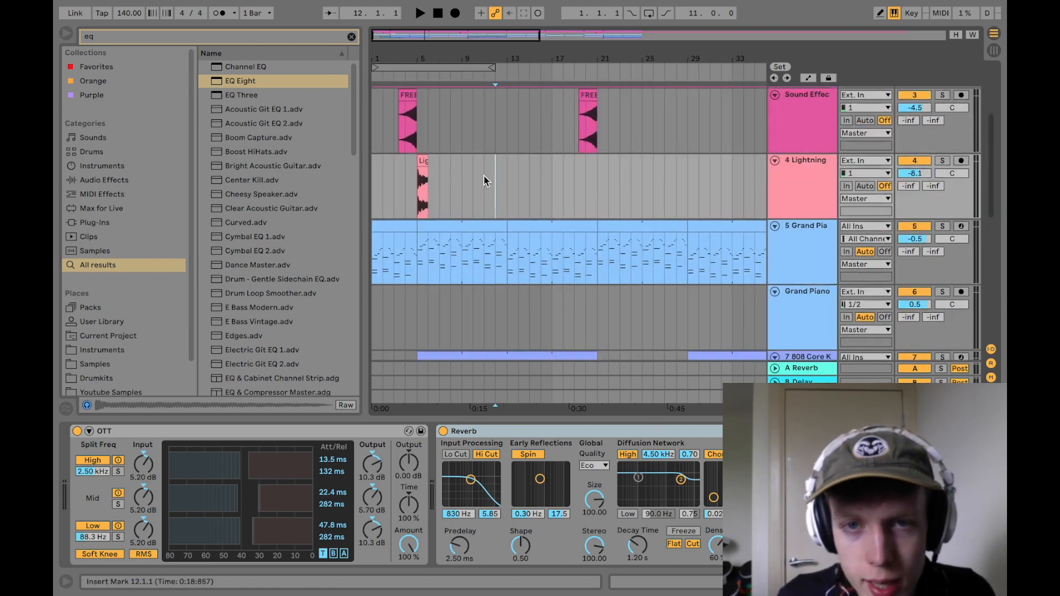
{"action": "left_click", "coordinate": [497, 152]}
{"action": "key", "text": "ctrl+v"}
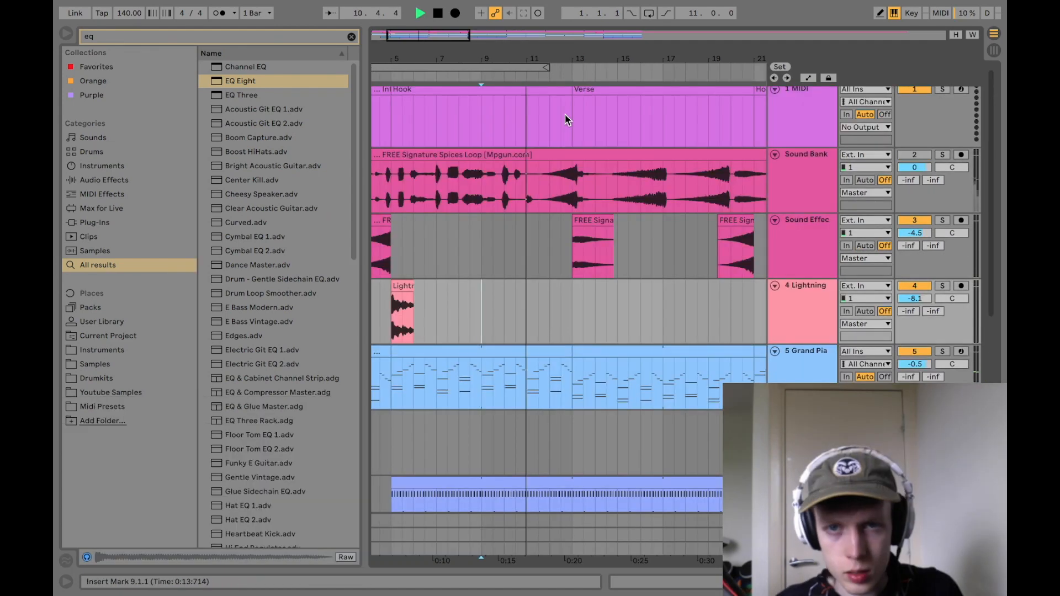
Step: Play the arrangement from the hook into the first verse to hear the effect at bar 13
{"action": "scroll", "coordinate": [444, 194], "scroll_direction": "down", "scroll_amount": 5}
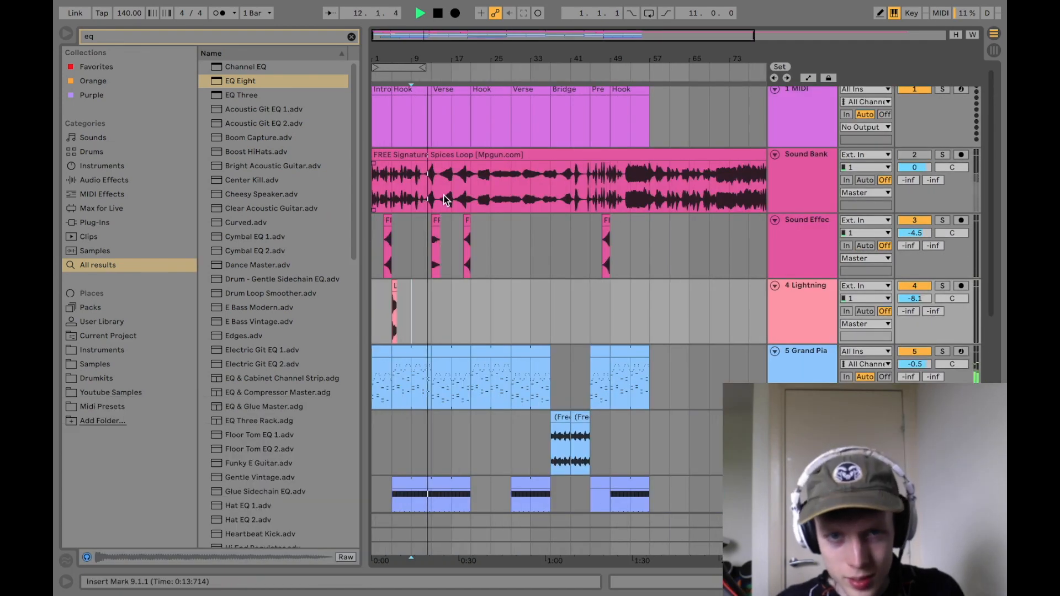
{"action": "left_click_drag", "start_coordinate": [418, 60], "coordinate": [426, 78]}
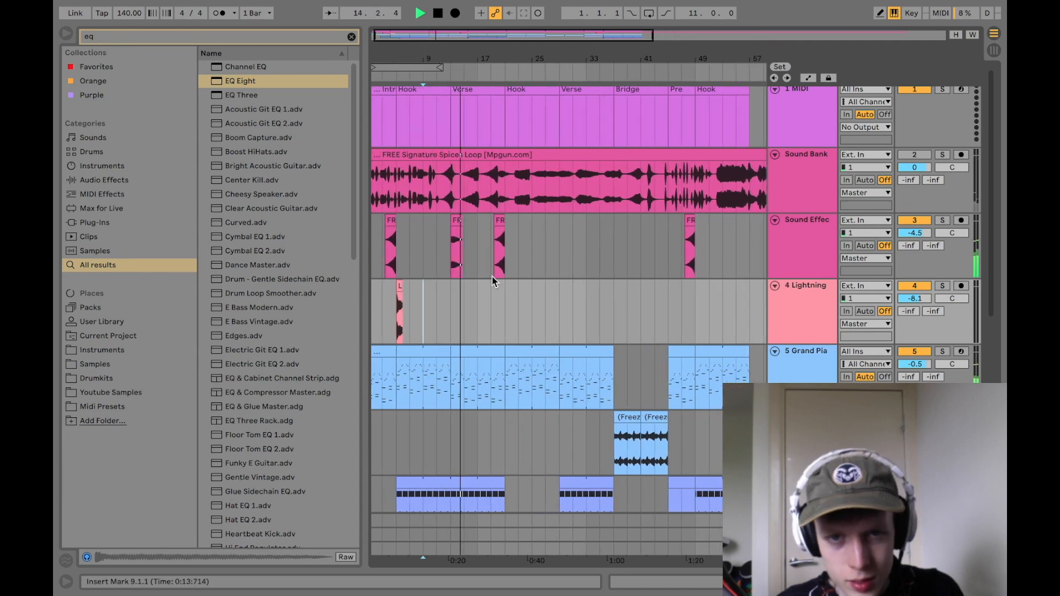
{"action": "key", "text": "space"}
Step: Copy the two-bar effect from bar 13 to the starts of the second verse and the bridge
{"action": "left_click", "coordinate": [452, 250]}
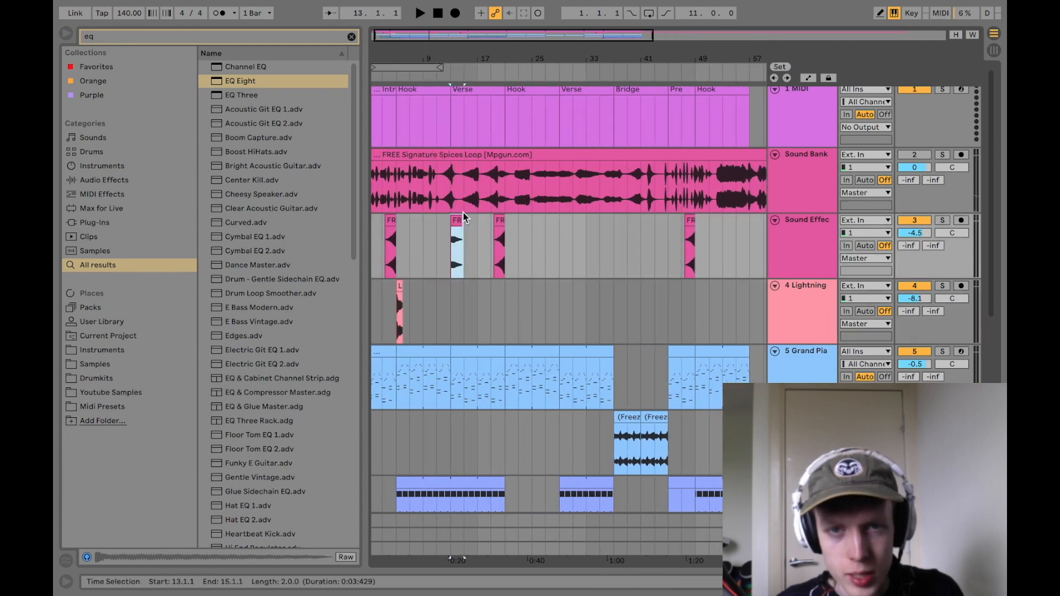
{"action": "left_click", "coordinate": [559, 240]}
{"action": "key", "text": "ctrl+v"}
{"action": "left_click", "coordinate": [601, 245]}
{"action": "key", "text": "ctrl+v"}
{"action": "left_click", "coordinate": [635, 244]}
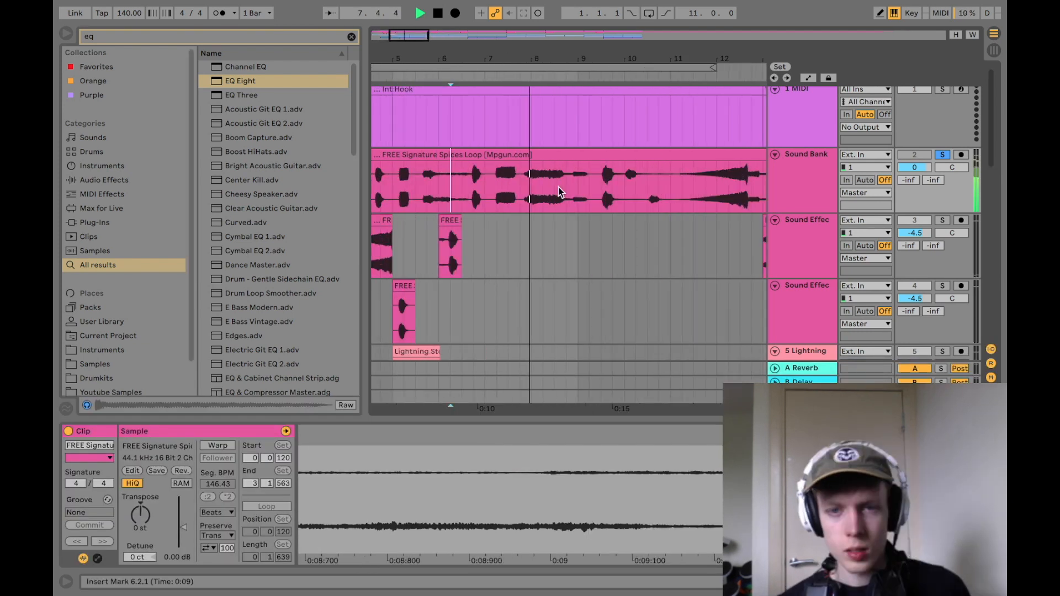
Step: Select the Sound Bank section from 7.4.1 to 8.4.1 while it plays soloed, and unsolo the track
{"action": "left_click_drag", "start_coordinate": [524, 190], "coordinate": [569, 189]}
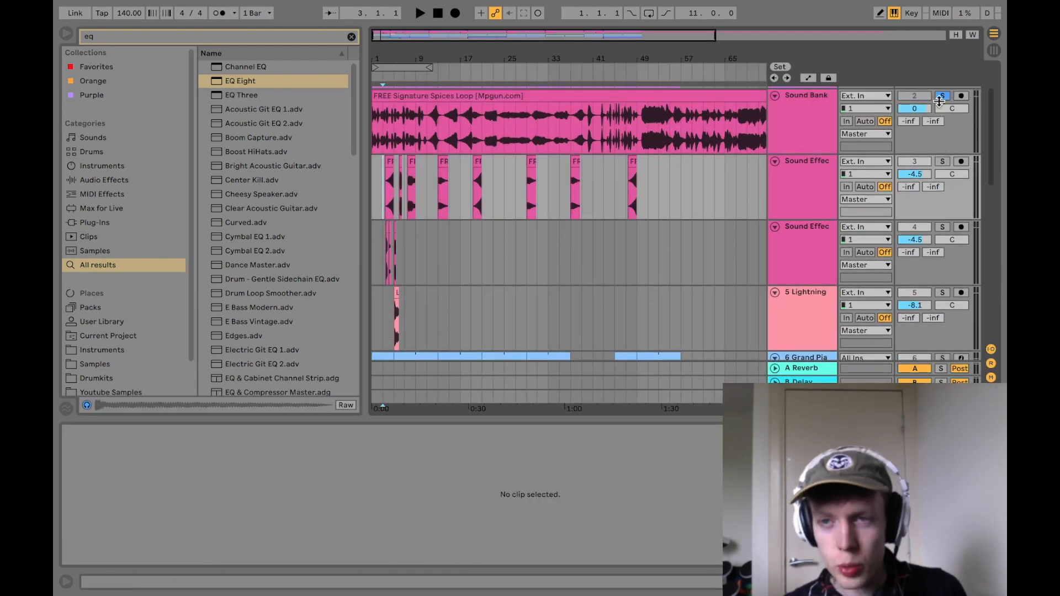
{"action": "left_click", "coordinate": [940, 98]}
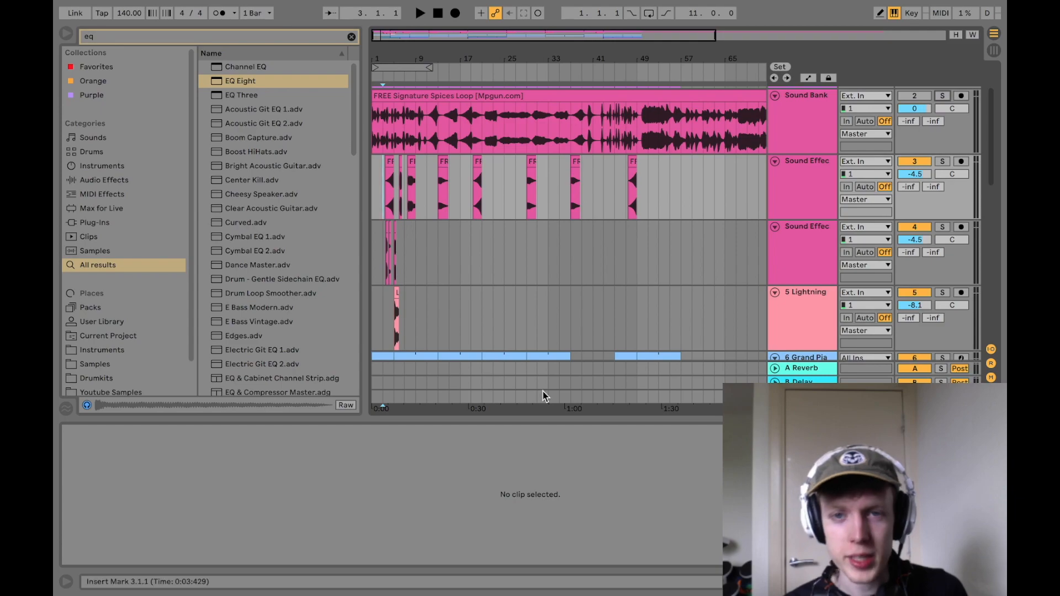
Step: Play the intro effects on the second Sound Effects track from 3.3.1
{"action": "key", "text": "ctrl+Left"}
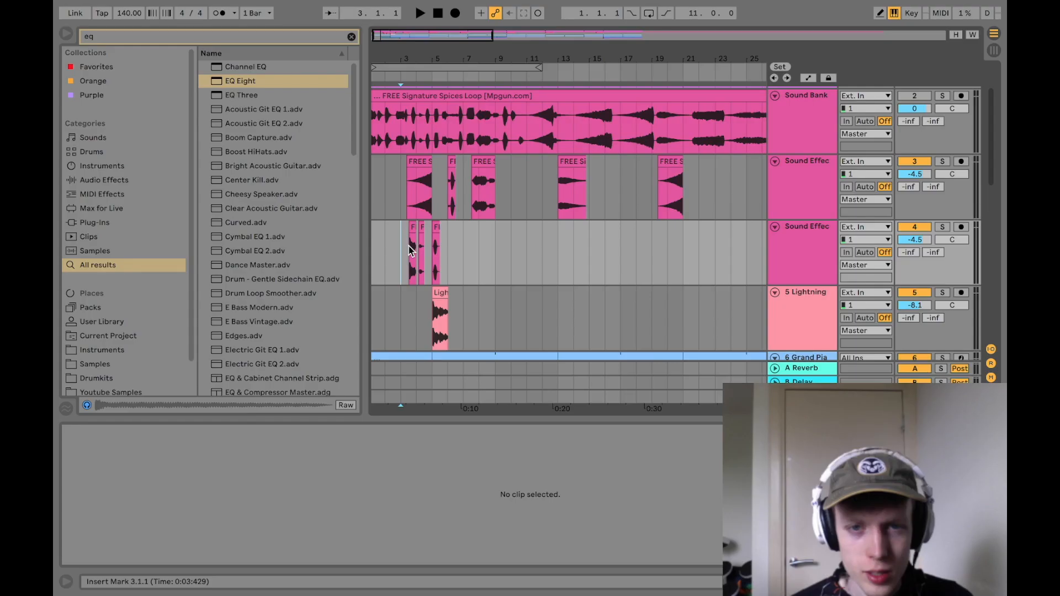
{"action": "left_click", "coordinate": [413, 249]}
{"action": "key", "text": "space"}
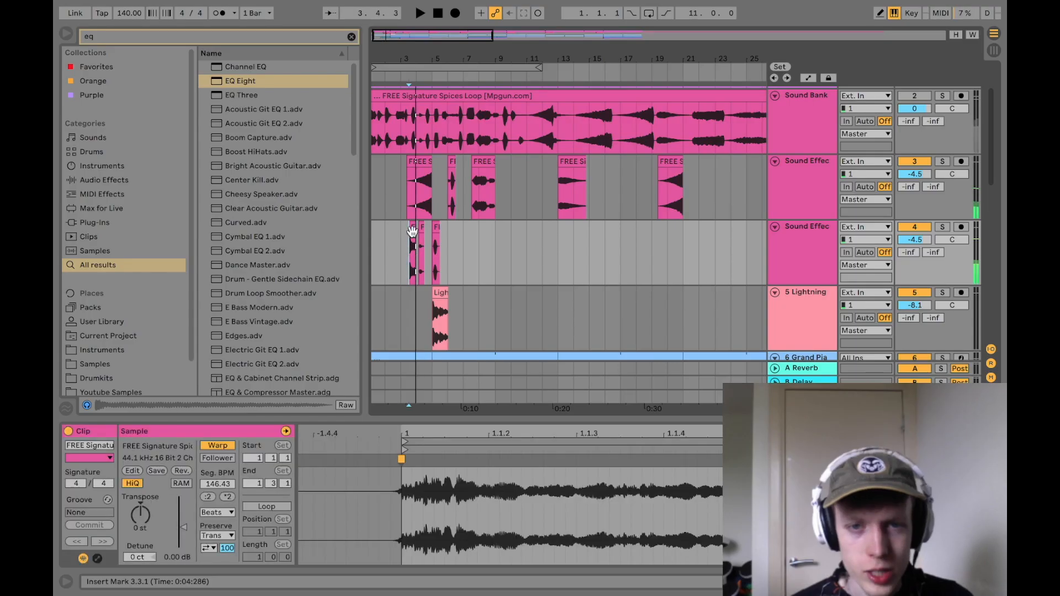
Step: Clear the extra effect clips after bar 4 on both Sound Effects tracks and place a short one at 6.4.1
{"action": "left_click_drag", "start_coordinate": [423, 245], "coordinate": [434, 242]}
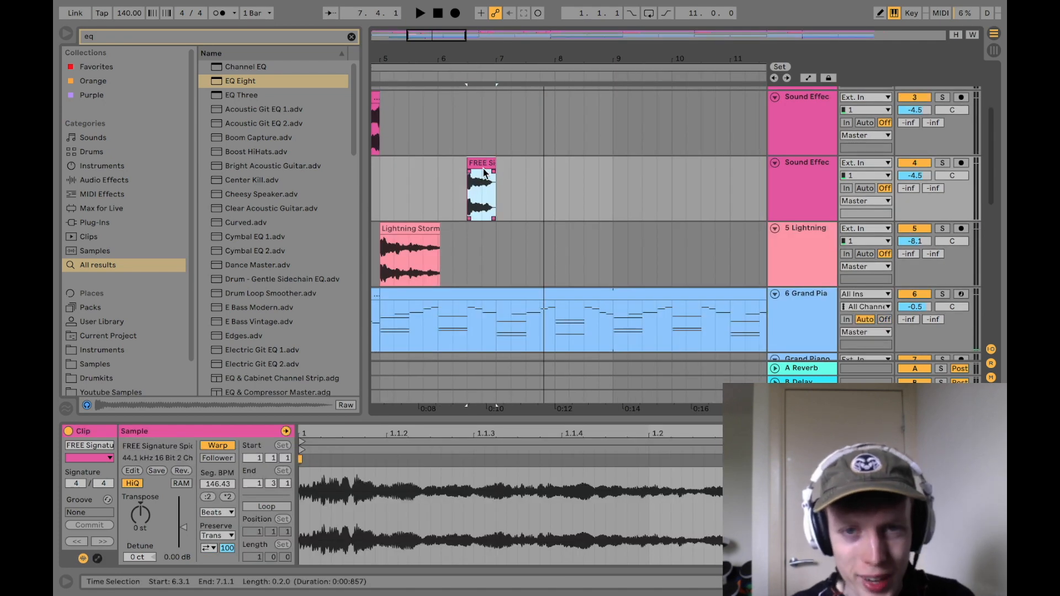
{"action": "left_click_drag", "start_coordinate": [484, 172], "coordinate": [500, 173]}
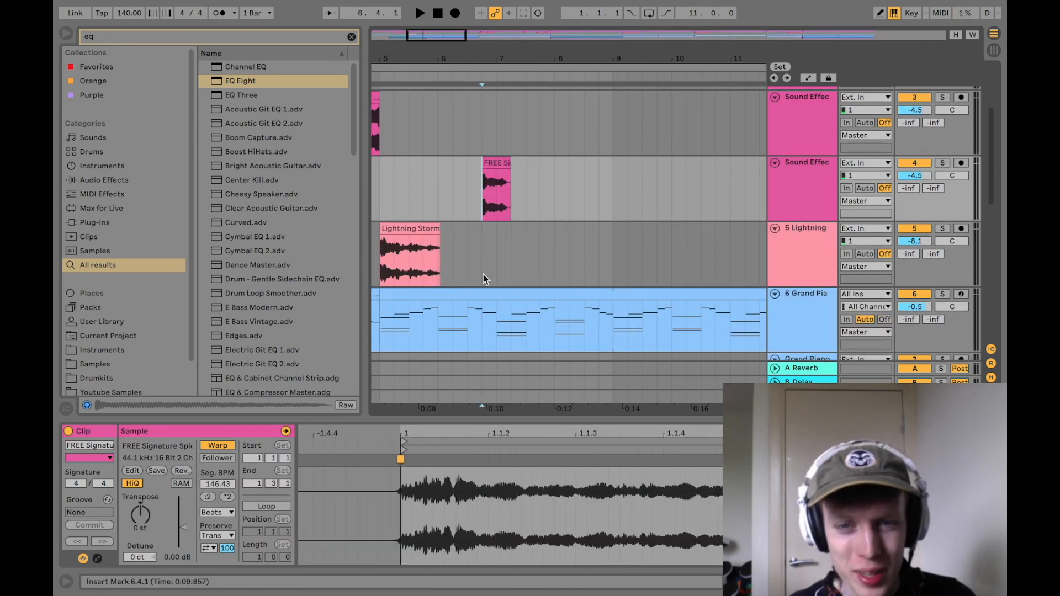
{"action": "scroll", "coordinate": [499, 237], "scroll_direction": "down", "scroll_amount": 10}
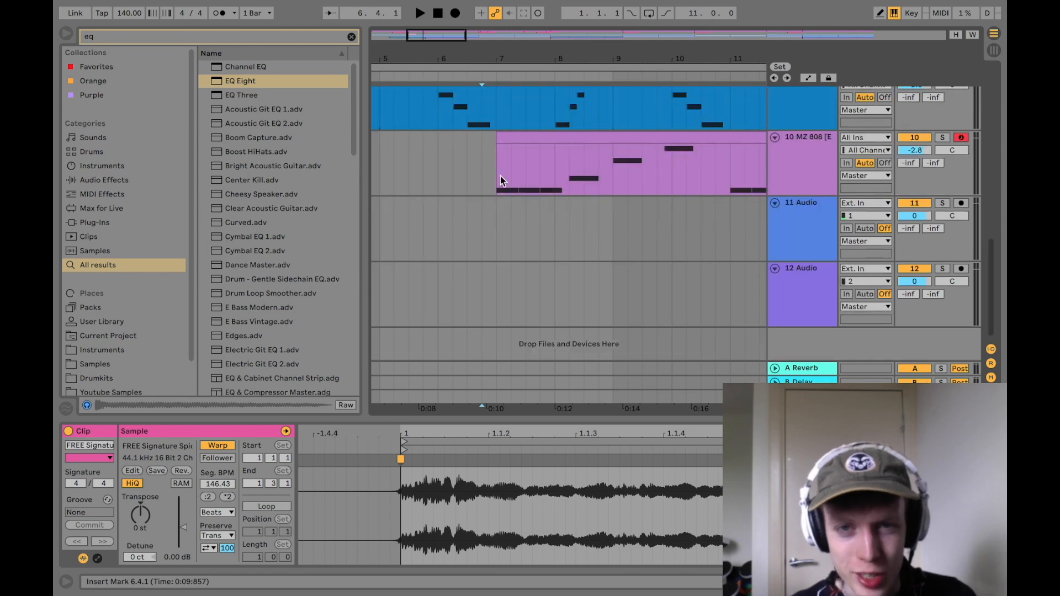
{"action": "scroll", "coordinate": [484, 285], "scroll_direction": "up", "scroll_amount": 3}
{"action": "scroll", "coordinate": [485, 287], "scroll_direction": "up", "scroll_amount": 6}
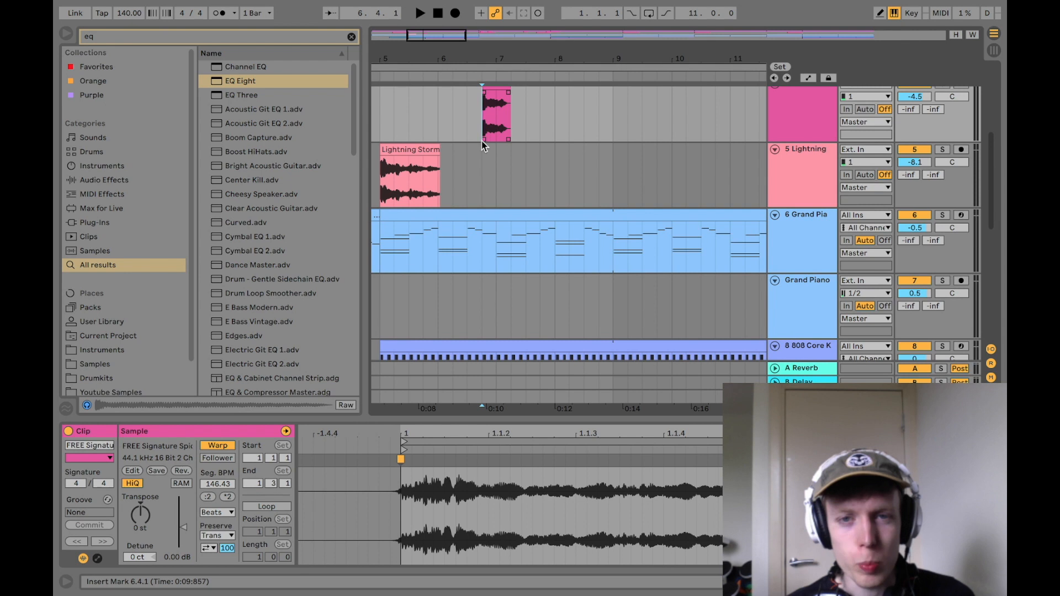
Step: Play the arrangement from 5.3.1 to hear the passage leading into the short effect at 6.4.1
{"action": "scroll", "coordinate": [482, 145], "scroll_direction": "up", "scroll_amount": 2}
{"action": "left_click", "coordinate": [475, 223]}
{"action": "left_click", "coordinate": [469, 175]}
{"action": "left_click", "coordinate": [439, 169]}
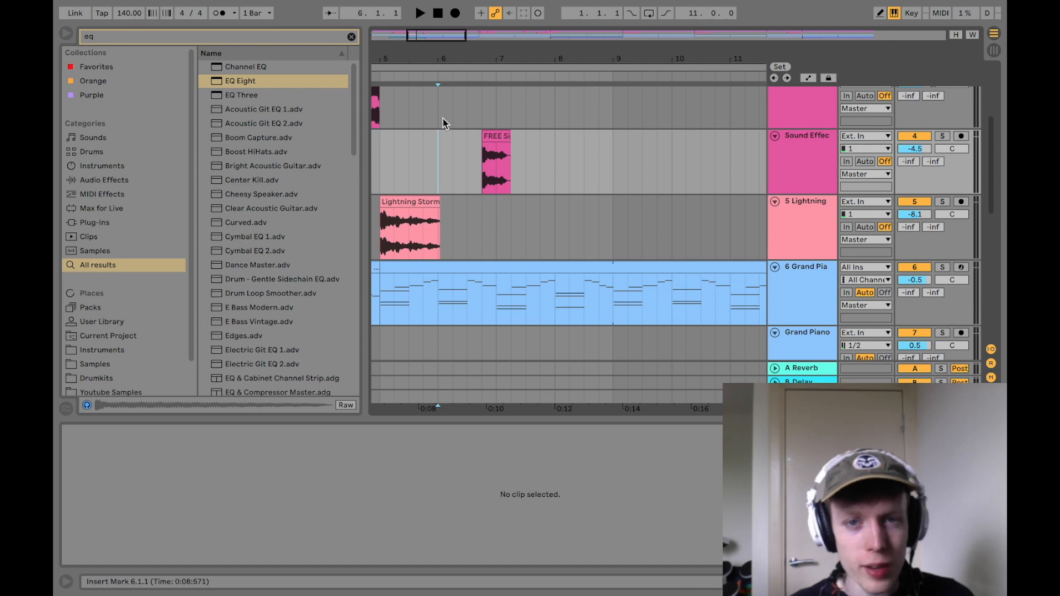
{"action": "left_click", "coordinate": [463, 154]}
{"action": "left_click", "coordinate": [415, 166]}
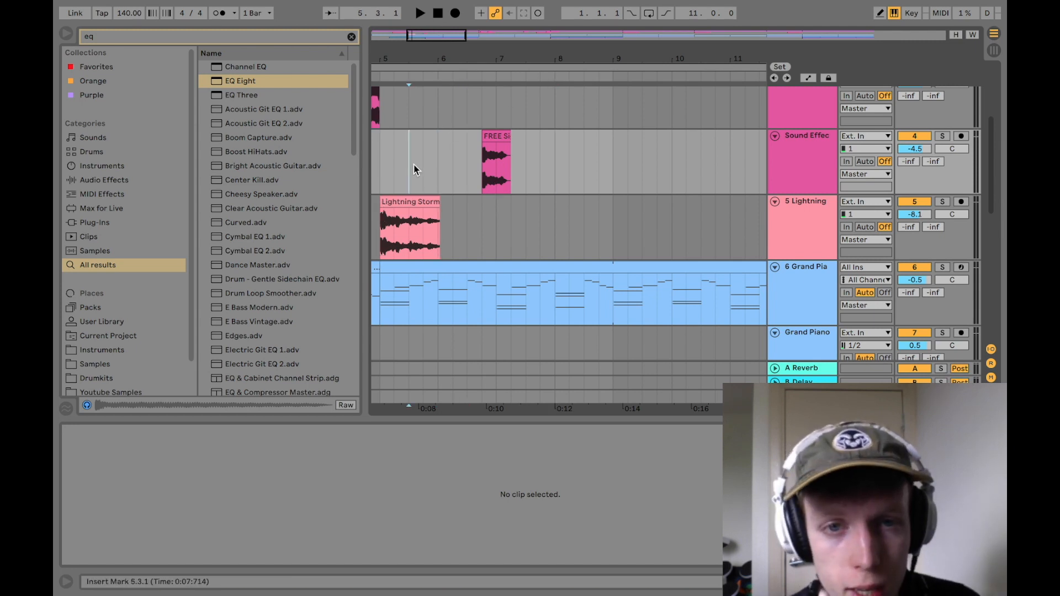
{"action": "key", "text": "space"}
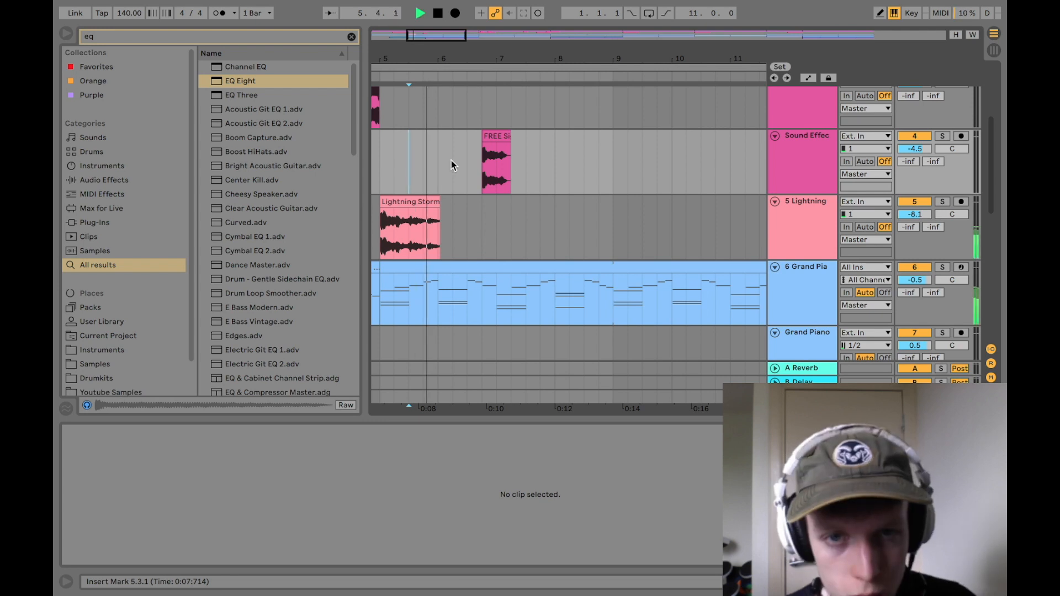
{"action": "left_click", "coordinate": [476, 177]}
{"action": "key", "text": "space"}
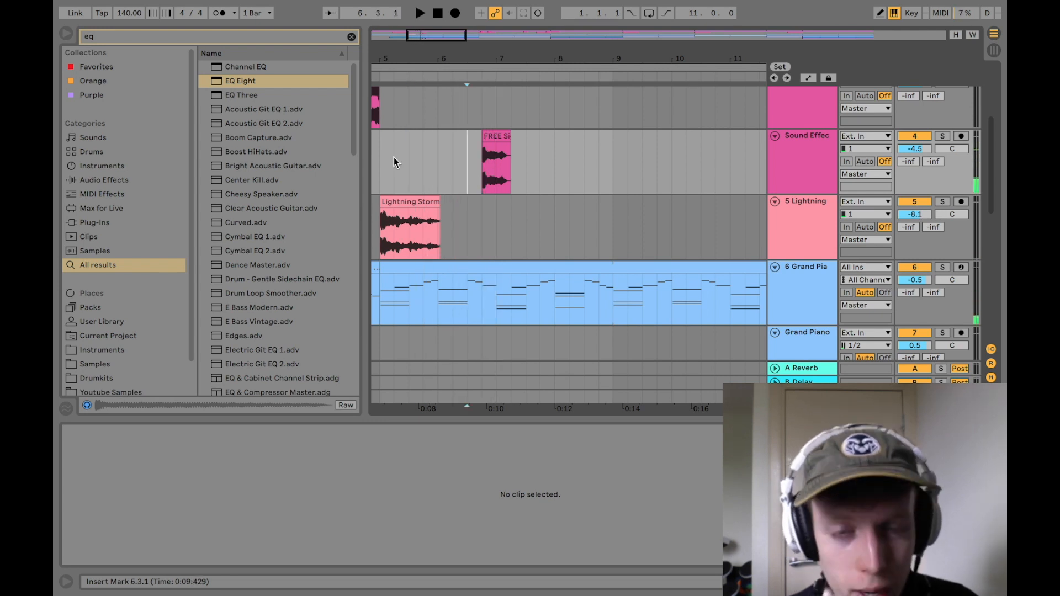
{"action": "left_click", "coordinate": [390, 154]}
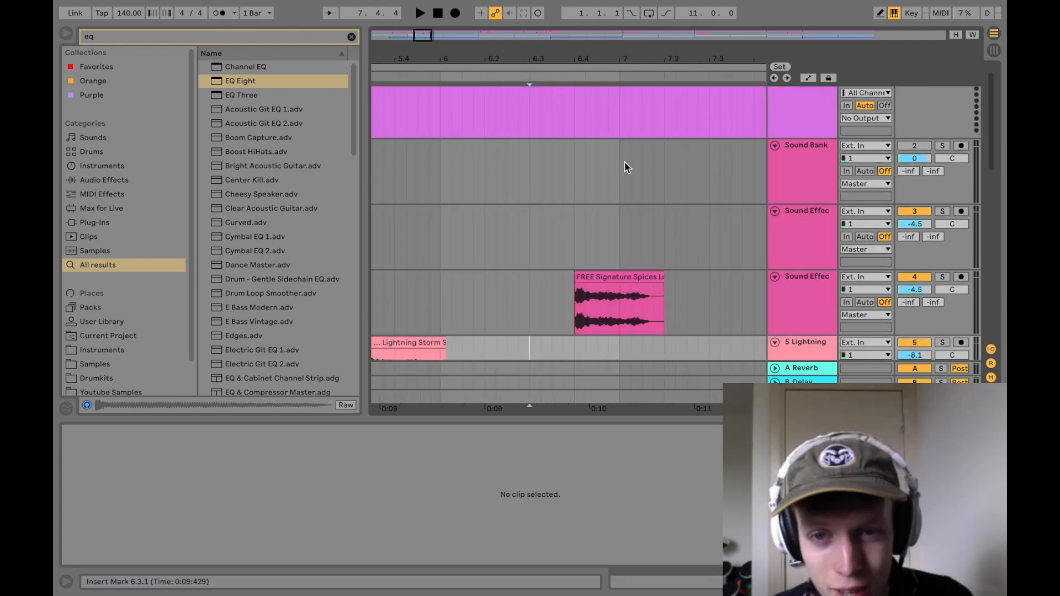
Step: Clear the section from 6.4.1 to 7.1.1 on the tracks from Lightning down to the MZ 808, and play from bar 5
{"action": "scroll", "coordinate": [625, 161], "scroll_direction": "down", "scroll_amount": 5}
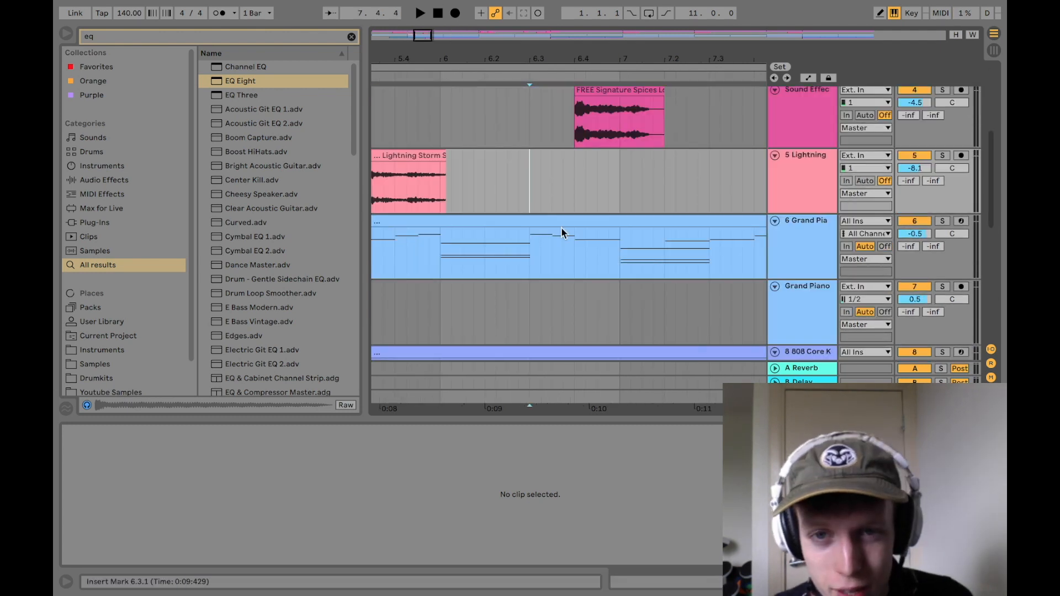
{"action": "left_click_drag", "start_coordinate": [574, 191], "coordinate": [616, 254]}
{"action": "scroll", "coordinate": [616, 254], "scroll_direction": "down", "scroll_amount": 6}
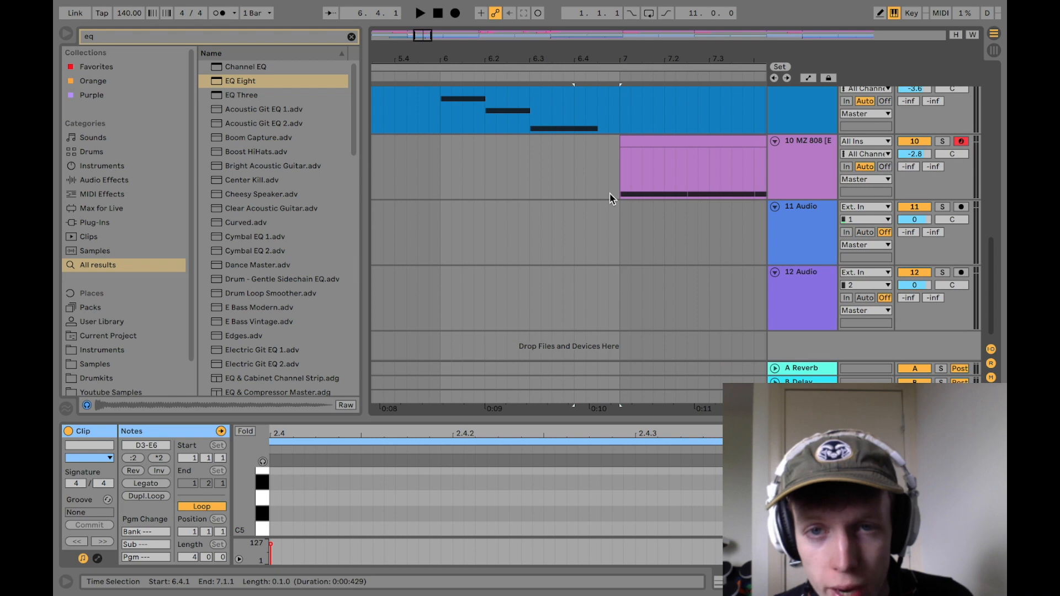
{"action": "left_click", "coordinate": [610, 193], "text": "shift"}
{"action": "scroll", "coordinate": [607, 204], "scroll_direction": "up", "scroll_amount": 6}
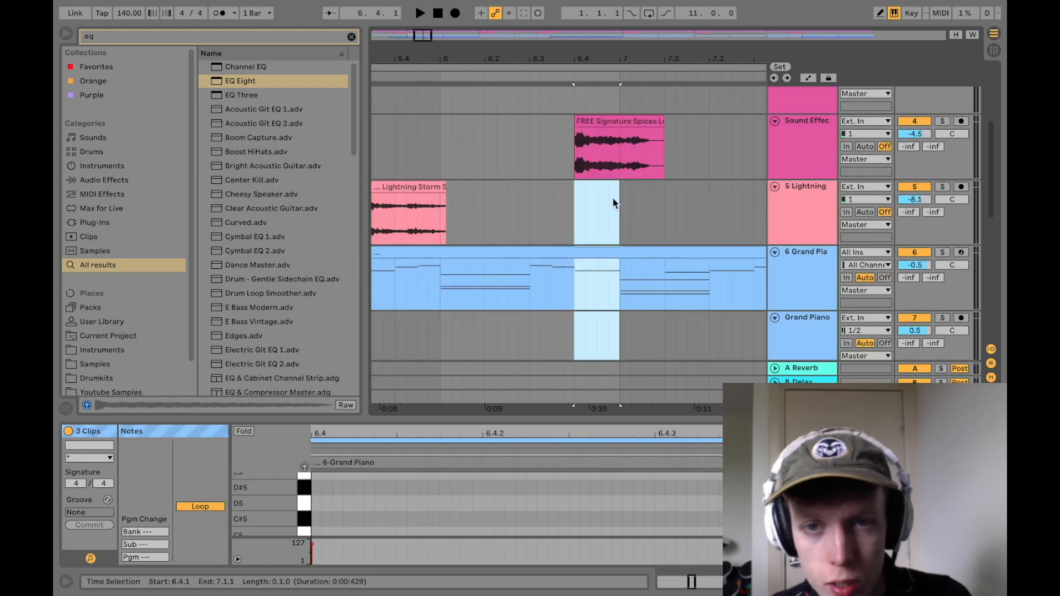
{"action": "left_click_drag", "start_coordinate": [581, 55], "coordinate": [580, 31]}
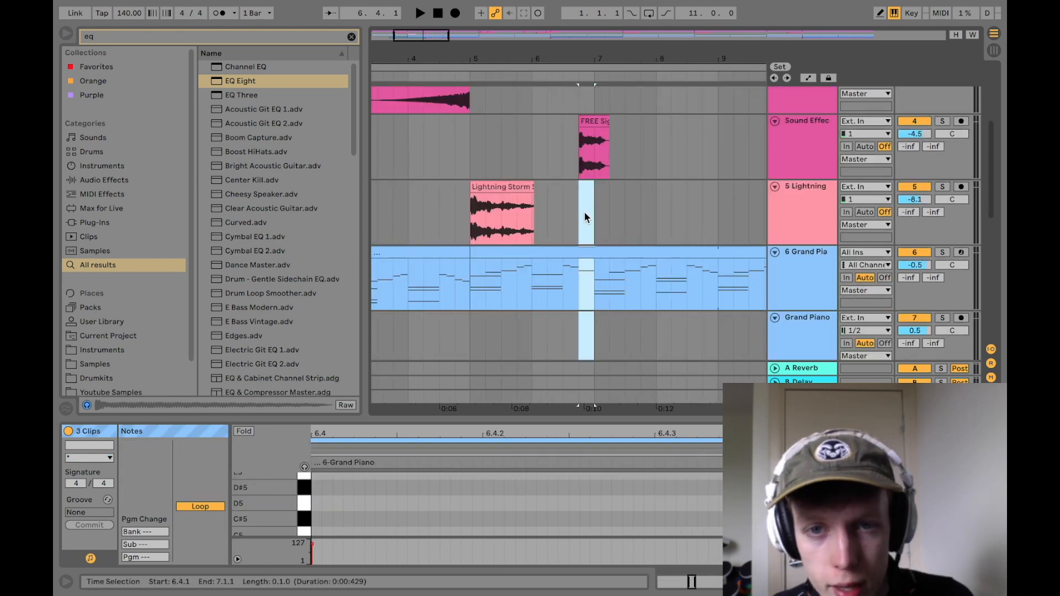
{"action": "scroll", "coordinate": [606, 304], "scroll_direction": "down", "scroll_amount": 2}
{"action": "scroll", "coordinate": [606, 307], "scroll_direction": "down", "scroll_amount": 5}
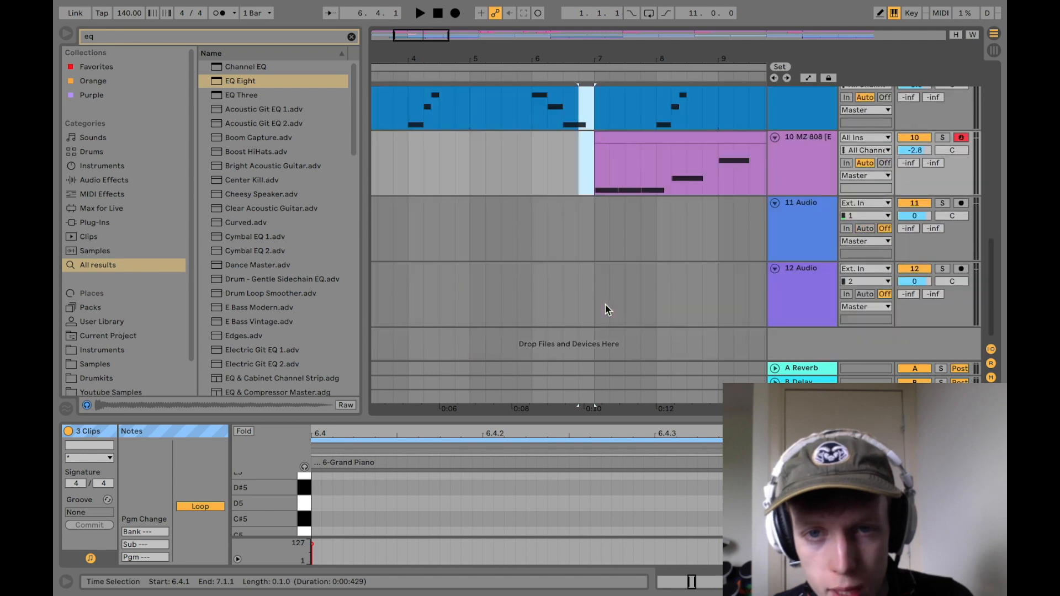
{"action": "scroll", "coordinate": [605, 304], "scroll_direction": "up", "scroll_amount": 7}
{"action": "left_click", "coordinate": [503, 213]}
{"action": "key", "text": "space"}
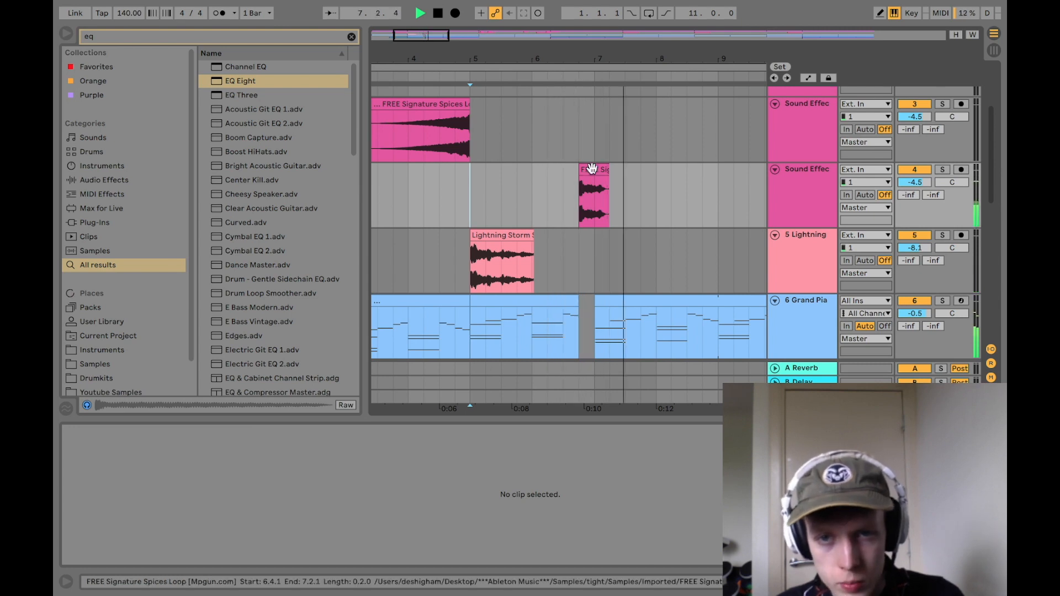
{"action": "key", "text": "space"}
Step: Add OTT and Reverb after the EQ Eight on the second Sound Effects track
{"action": "left_click", "coordinate": [812, 206]}
{"action": "key", "text": "super+f"}
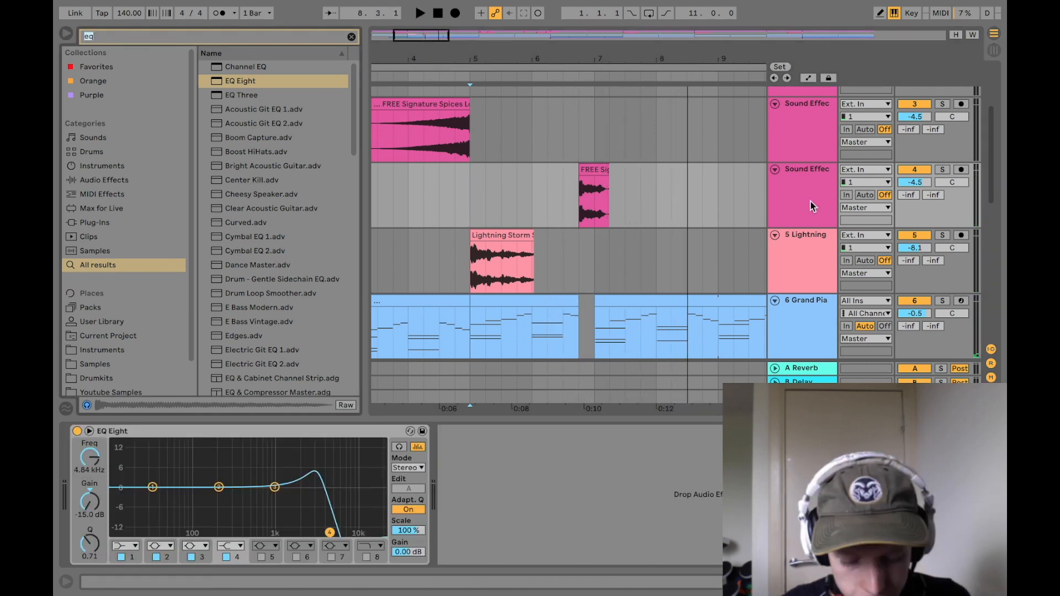
{"action": "type", "text": "ott"}
{"action": "double_click", "coordinate": [238, 66]}
{"action": "key", "text": "super+f"}
{"action": "type", "text": "reverb"}
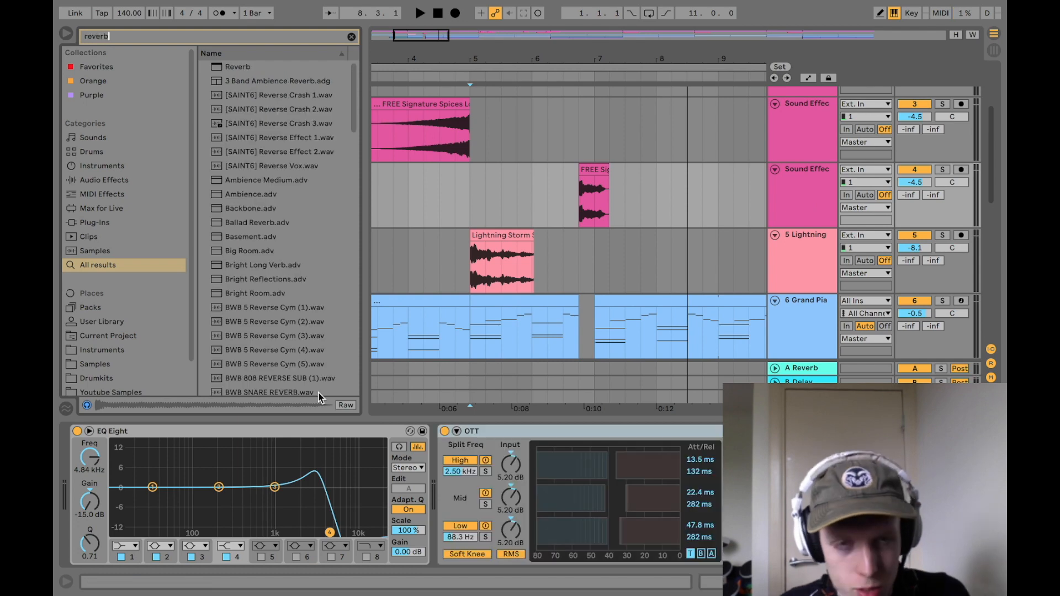
{"action": "left_click", "coordinate": [234, 69]}
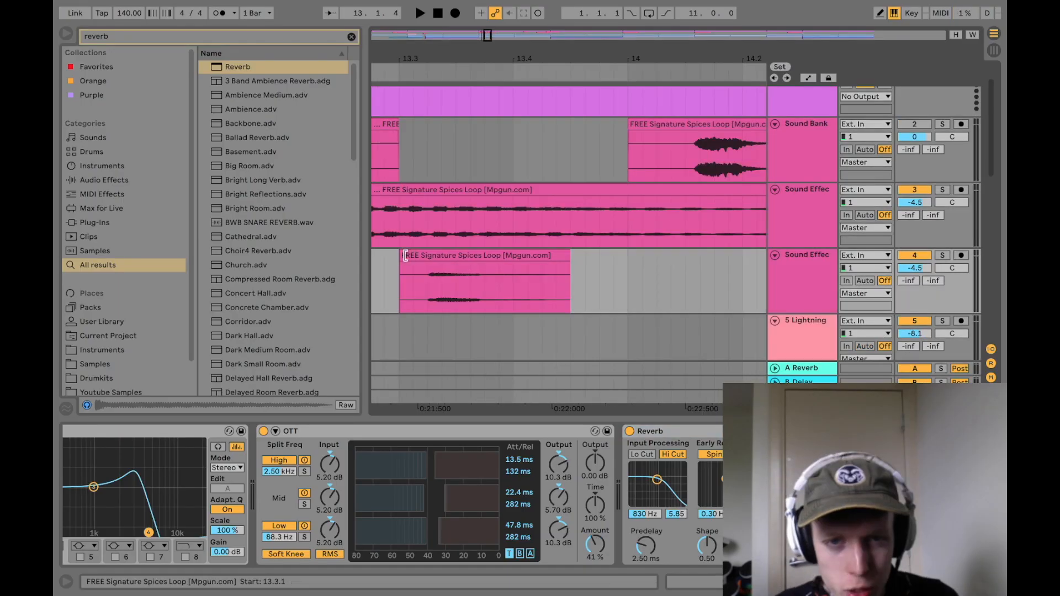
Step: Move the short effect clip in bar 13 on the second Sound Effects track to 13.4.1, playing it from bar 13
{"action": "left_click_drag", "start_coordinate": [406, 255], "coordinate": [428, 256]}
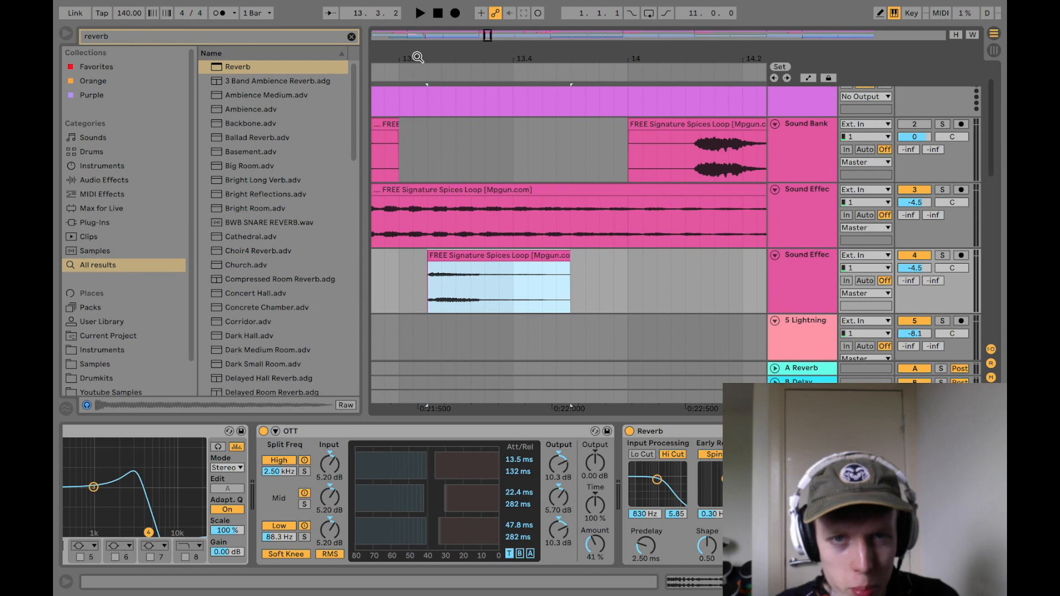
{"action": "left_click_drag", "start_coordinate": [418, 58], "coordinate": [418, 83]}
{"action": "left_click_drag", "start_coordinate": [418, 83], "coordinate": [519, 83]}
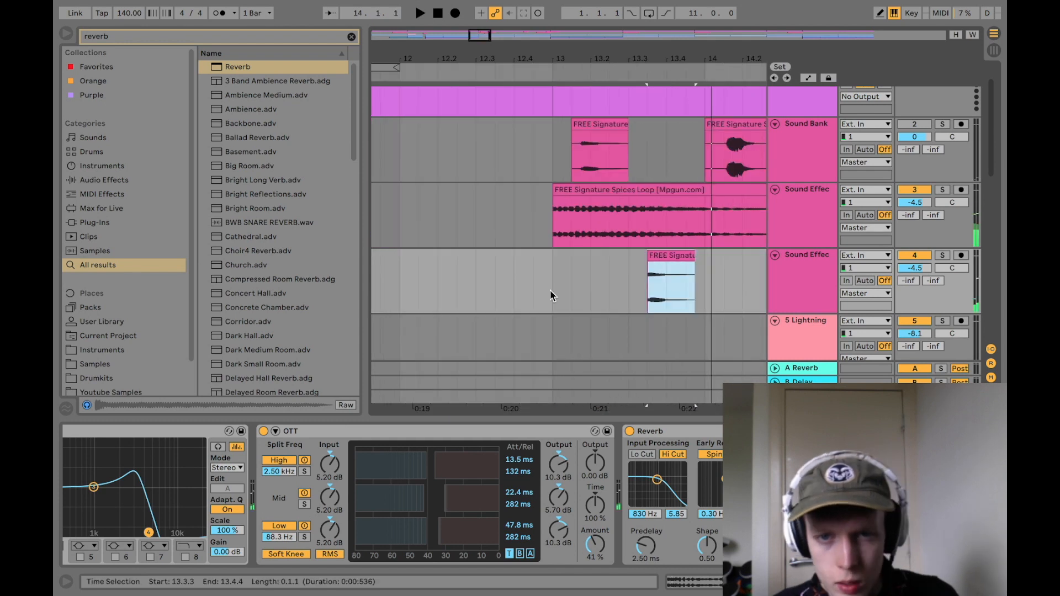
{"action": "left_click", "coordinate": [572, 293]}
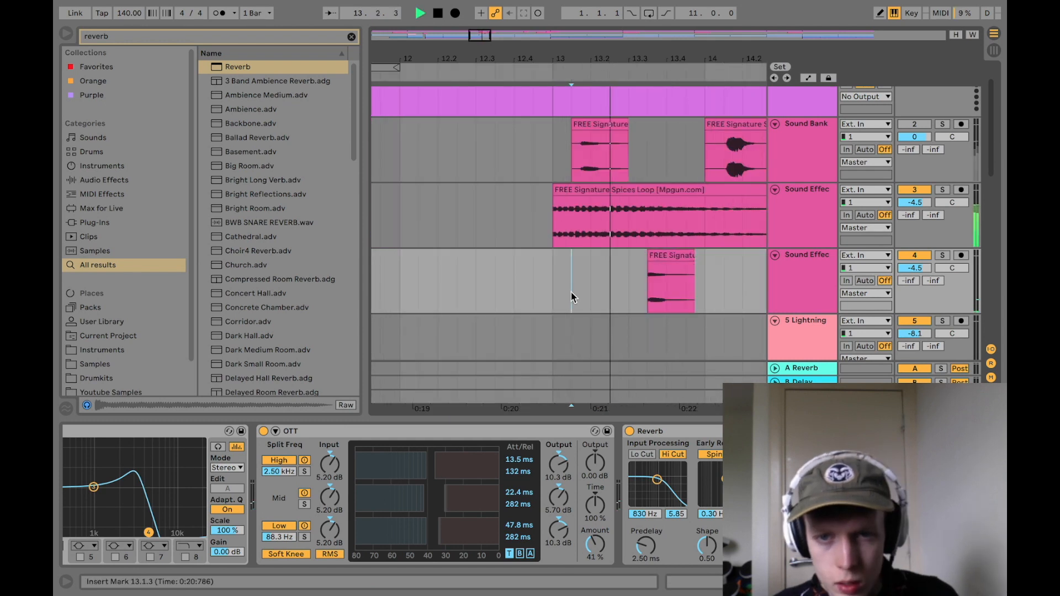
{"action": "left_click", "coordinate": [557, 300]}
{"action": "key", "text": "space"}
{"action": "key", "text": "space"}
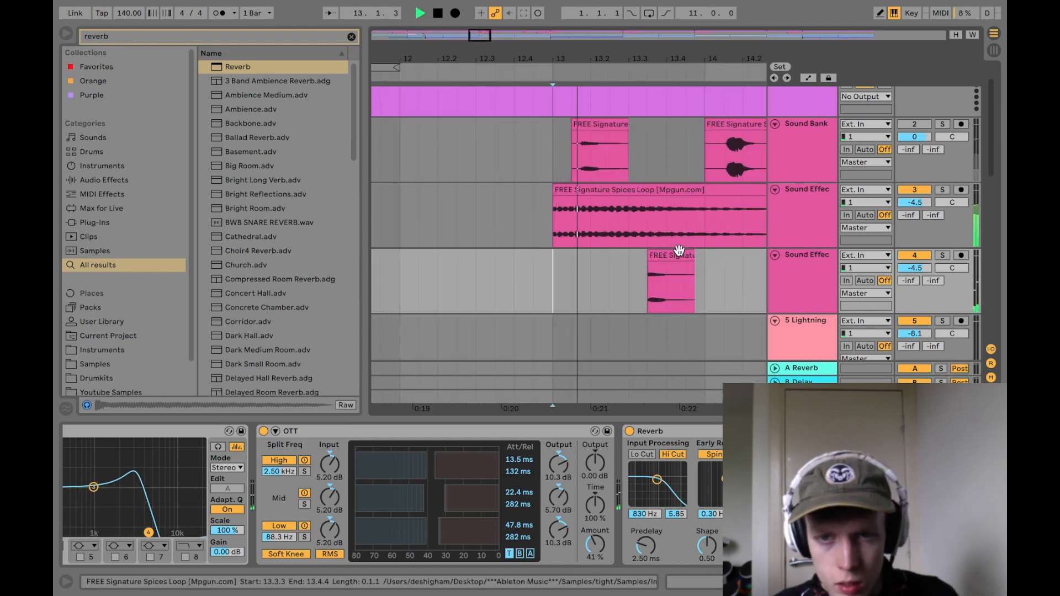
{"action": "left_click_drag", "start_coordinate": [679, 250], "coordinate": [691, 248]}
{"action": "key", "text": "space"}
{"action": "key", "text": "space"}
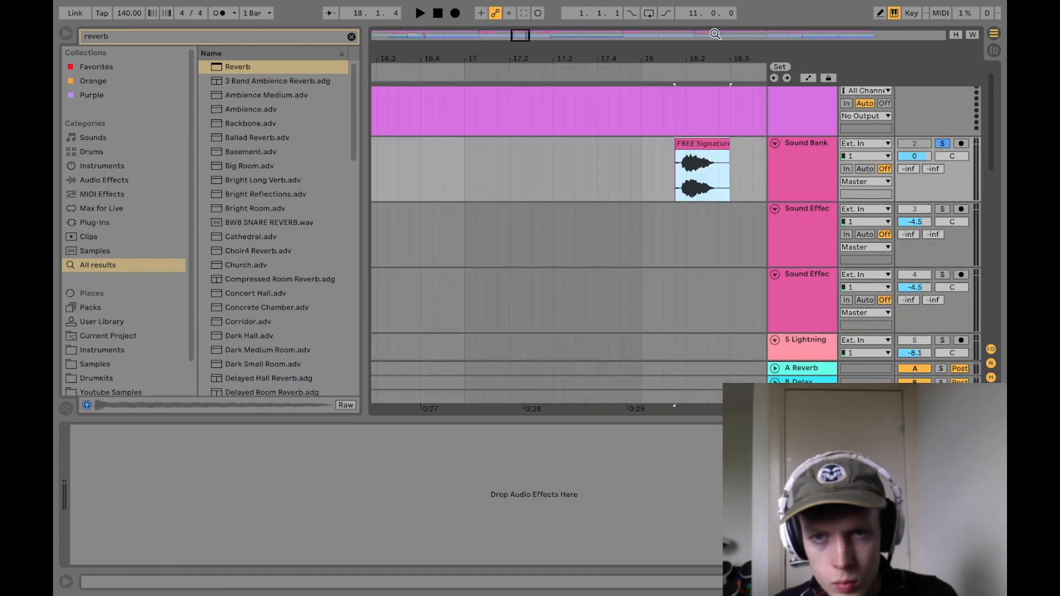
Step: Trim the start of the Sound Bank clip in bar 18, and move its section to the second Sound Effects track as four repeats from bar 23
{"action": "left_click_drag", "start_coordinate": [715, 34], "coordinate": [686, 123]}
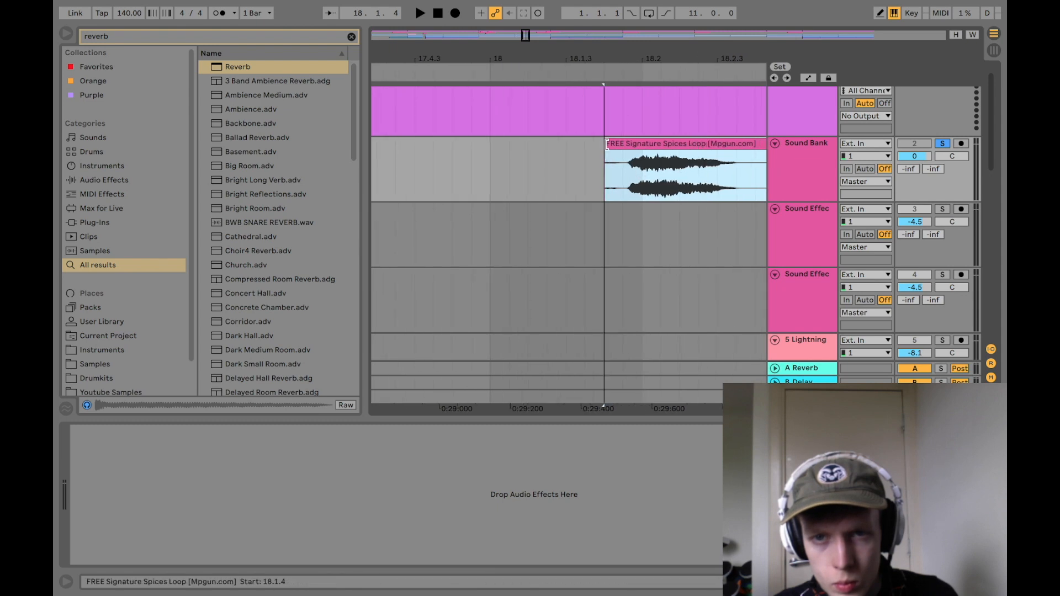
{"action": "left_click_drag", "start_coordinate": [603, 154], "coordinate": [622, 153]}
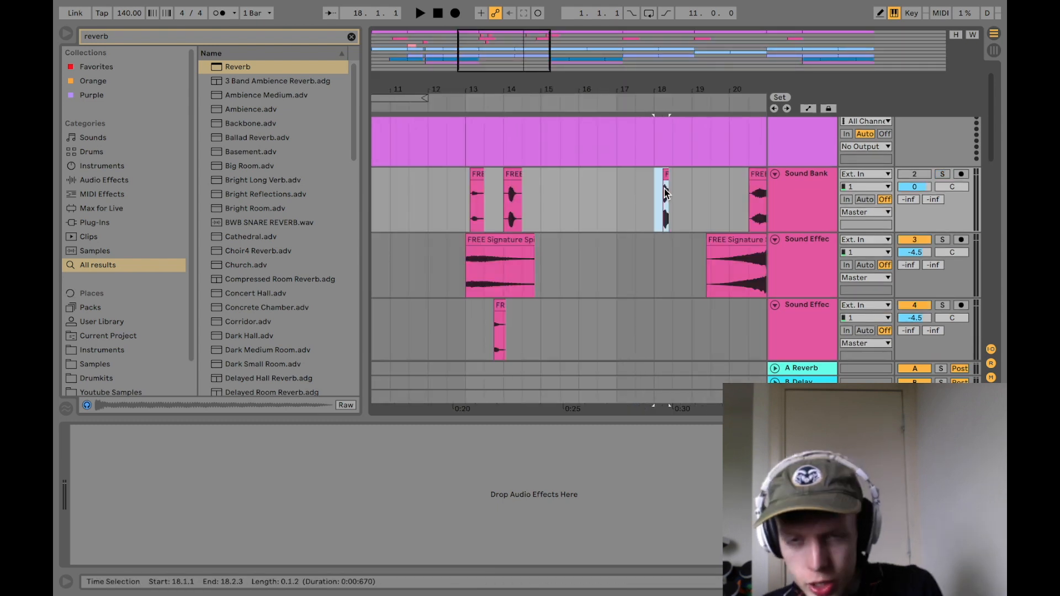
{"action": "left_click_drag", "start_coordinate": [672, 90], "coordinate": [670, 83]}
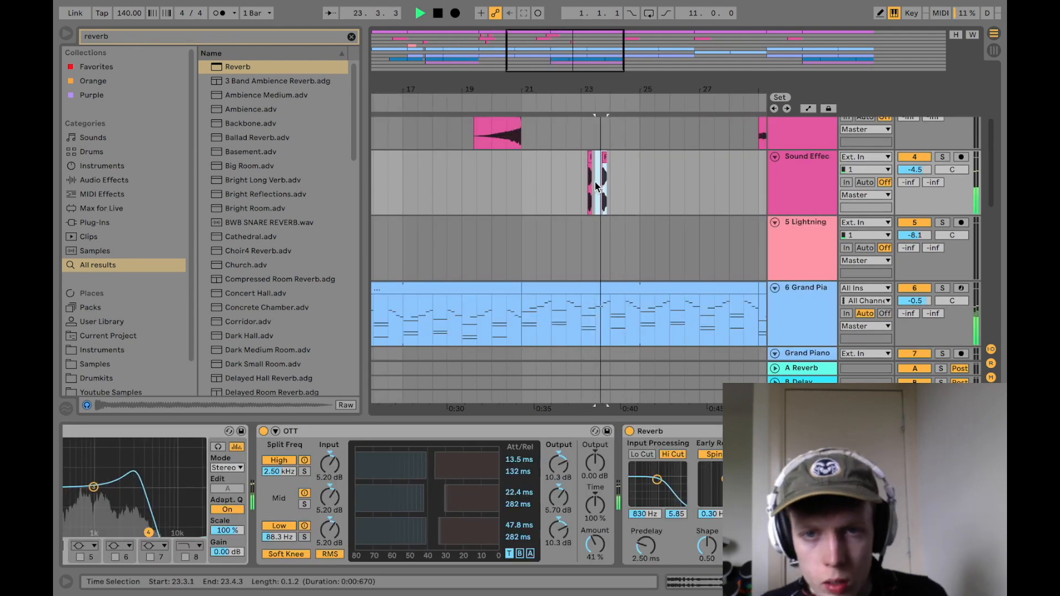
{"action": "key", "text": "ctrl+d"}
{"action": "key", "text": "ctrl+d"}
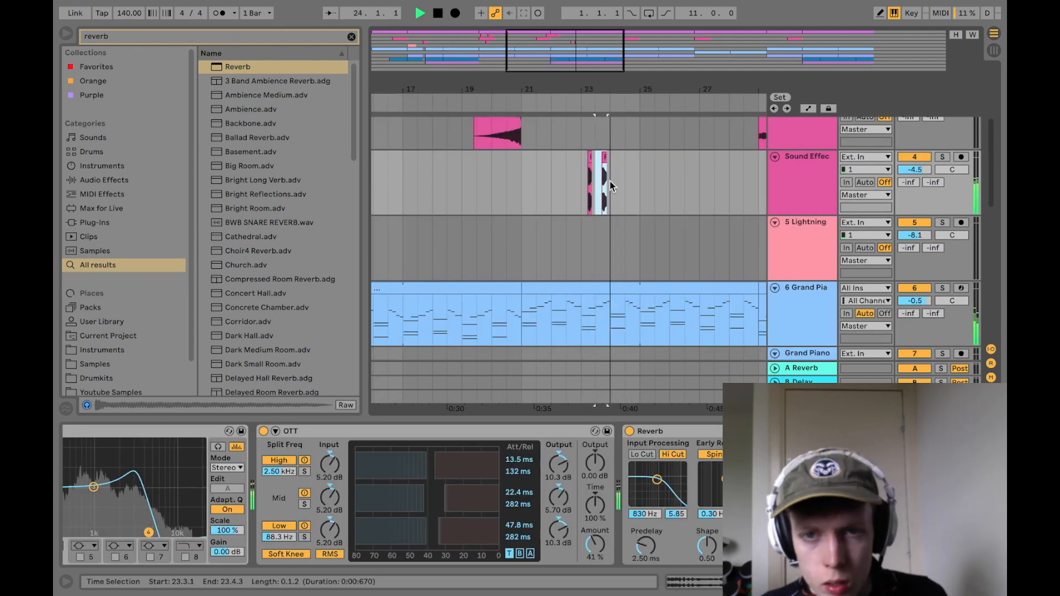
{"action": "left_click", "coordinate": [578, 190]}
{"action": "key", "text": "space"}
Step: Duplicate the second Sound Effects track, leaving only the four repeated clips around bar 23 on the copy
{"action": "right_click", "coordinate": [803, 182]}
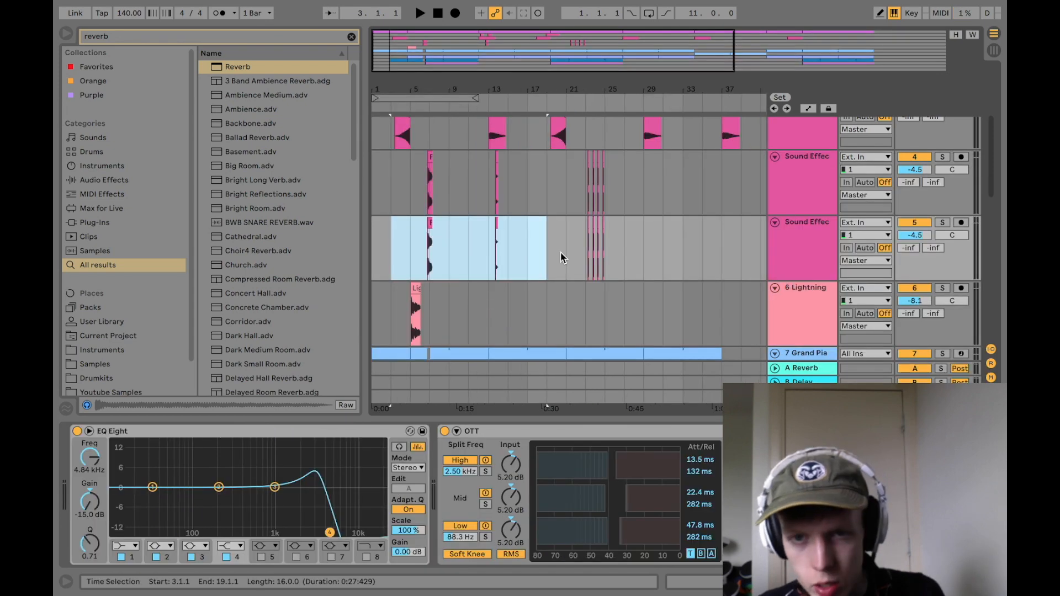
{"action": "key", "text": "Delete"}
{"action": "left_click_drag", "start_coordinate": [318, 532], "coordinate": [279, 533]}
{"action": "scroll", "coordinate": [279, 533], "scroll_direction": "right", "scroll_amount": 5}
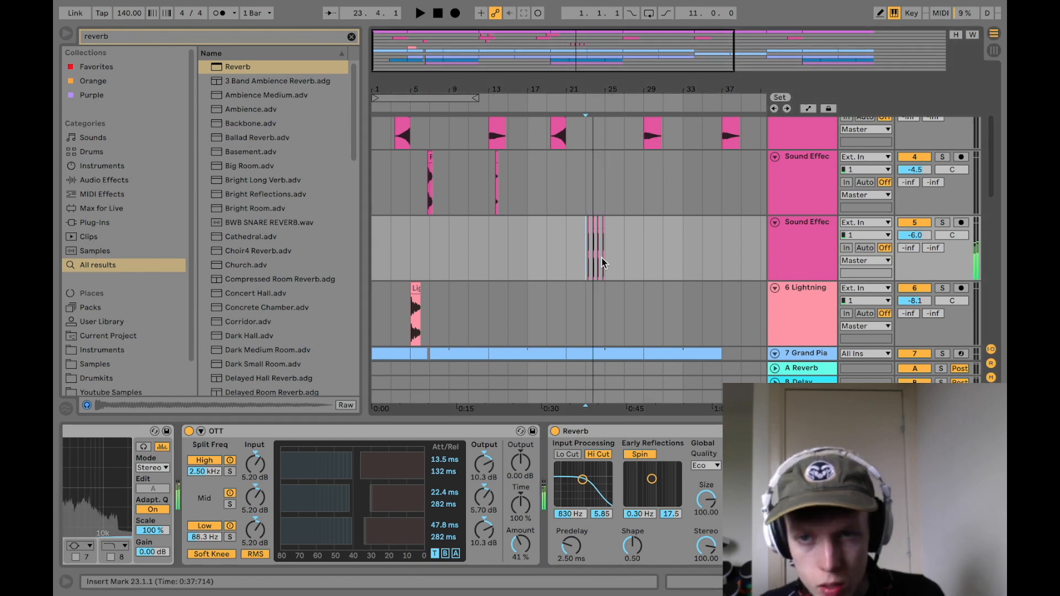
Step: Set the duplicated Sound Effects track's volume to -6.3 dB and move the intro effect at 3.1.1 onto it
{"action": "key", "text": "space"}
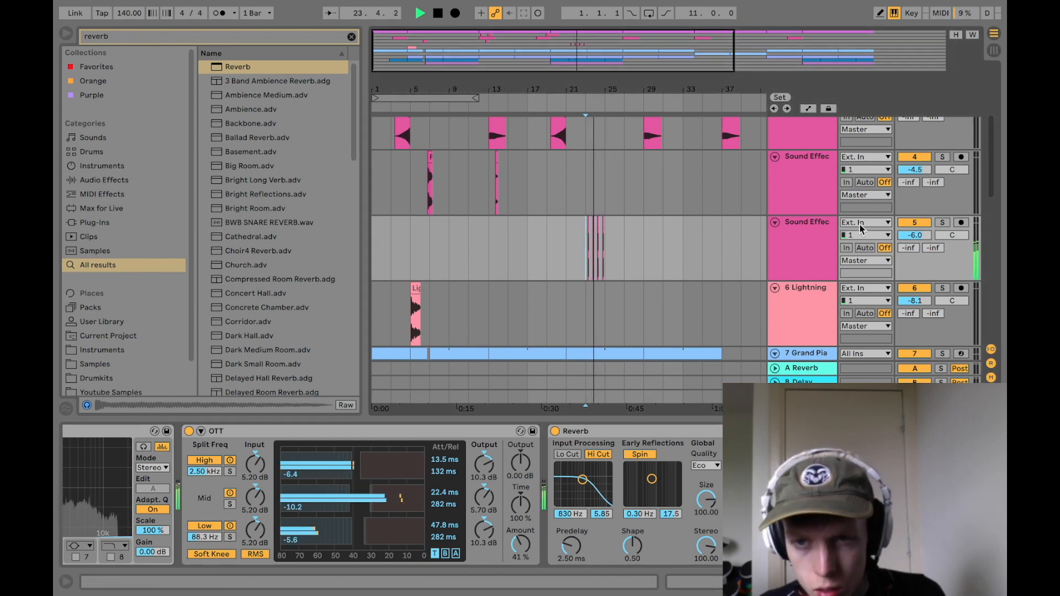
{"action": "left_click_drag", "start_coordinate": [910, 236], "coordinate": [910, 240]}
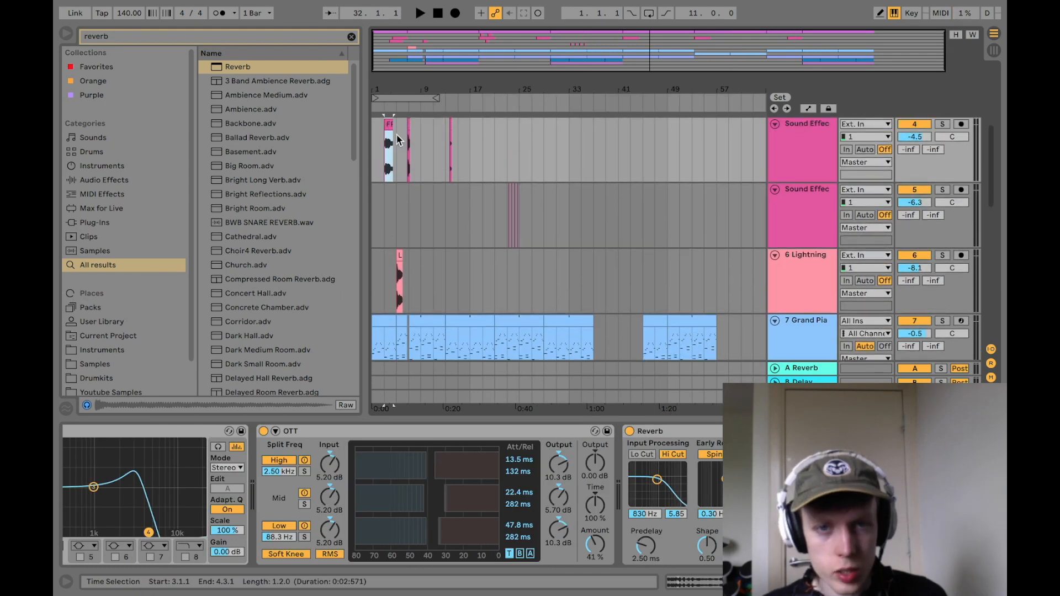
{"action": "left_click_drag", "start_coordinate": [389, 124], "coordinate": [392, 189]}
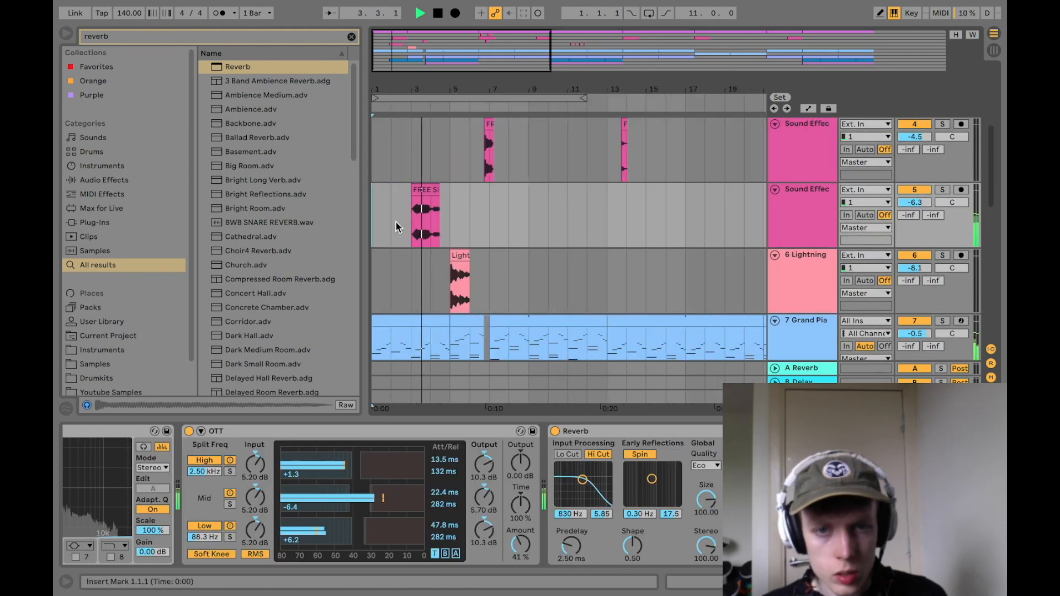